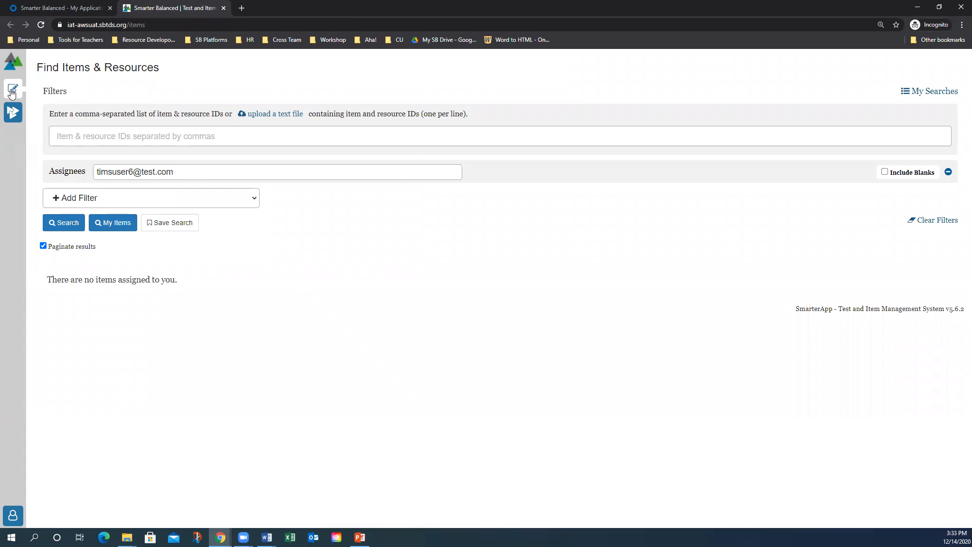
In Tools For Teachers search, set 'Are you editing?' to No and filter Subject to ELA
left_click(14, 123)
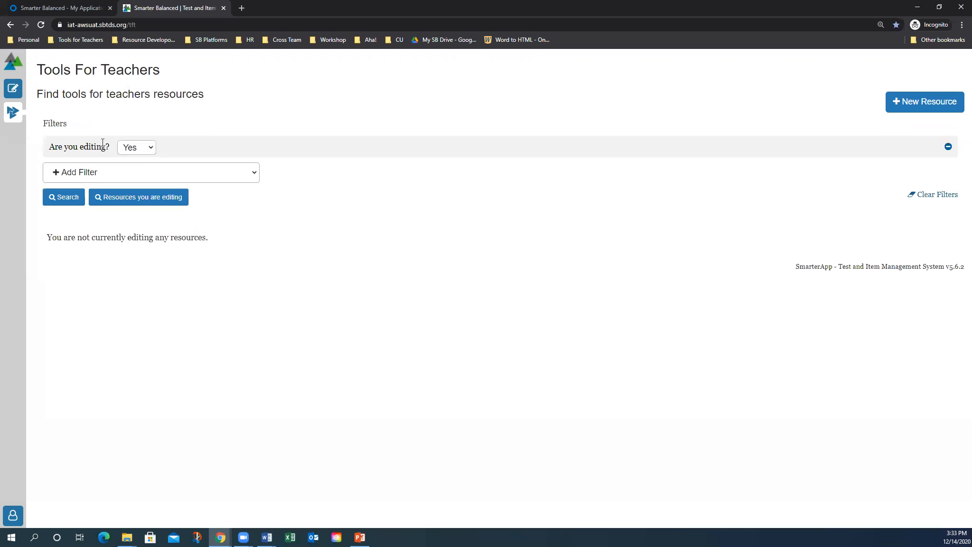
left_click(133, 149)
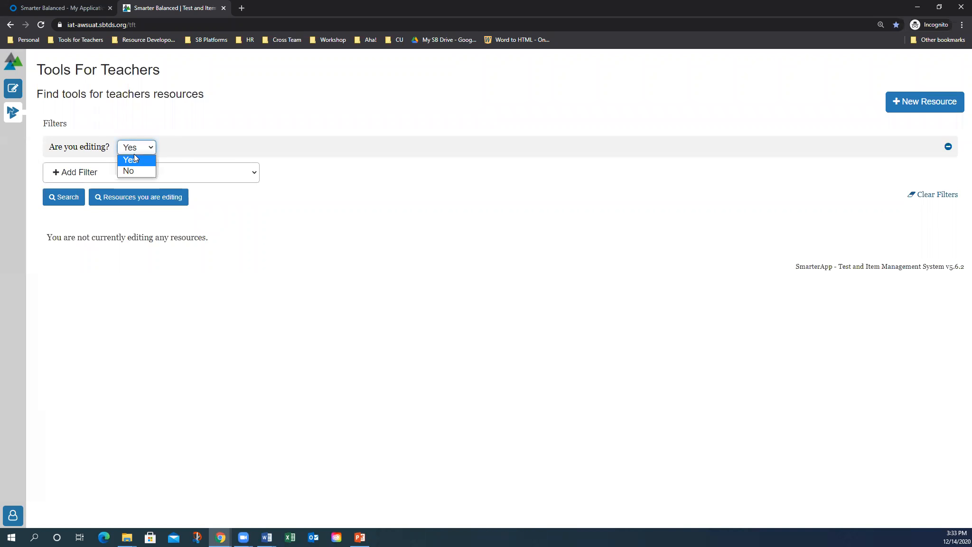
left_click(121, 175)
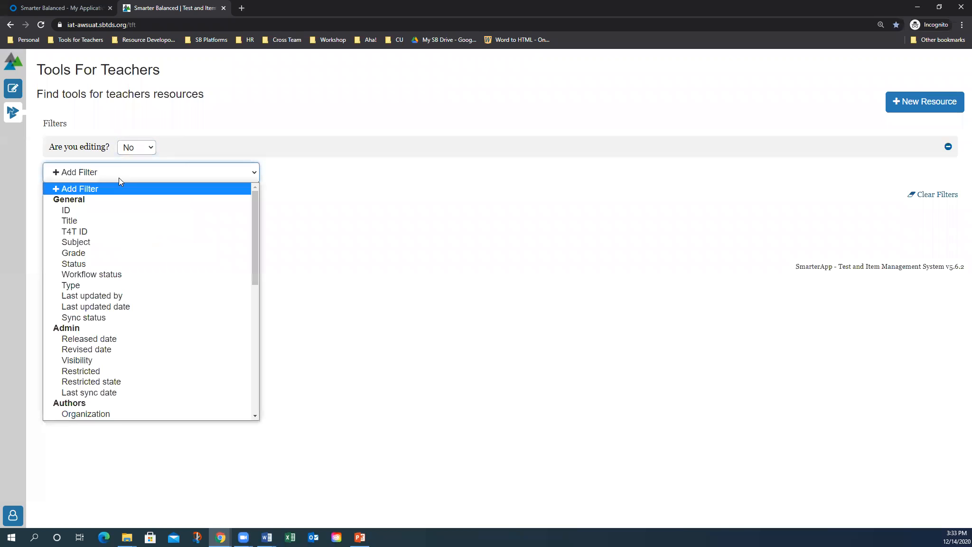
left_click(107, 243)
left_click(94, 148)
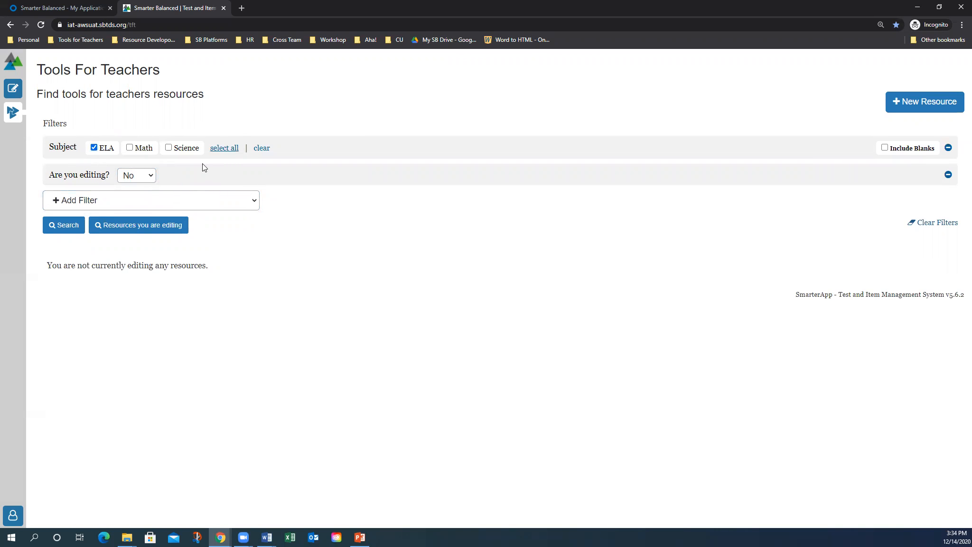
Add a Grade filter for grades 4, 5 and 6 and run the search
left_click(131, 198)
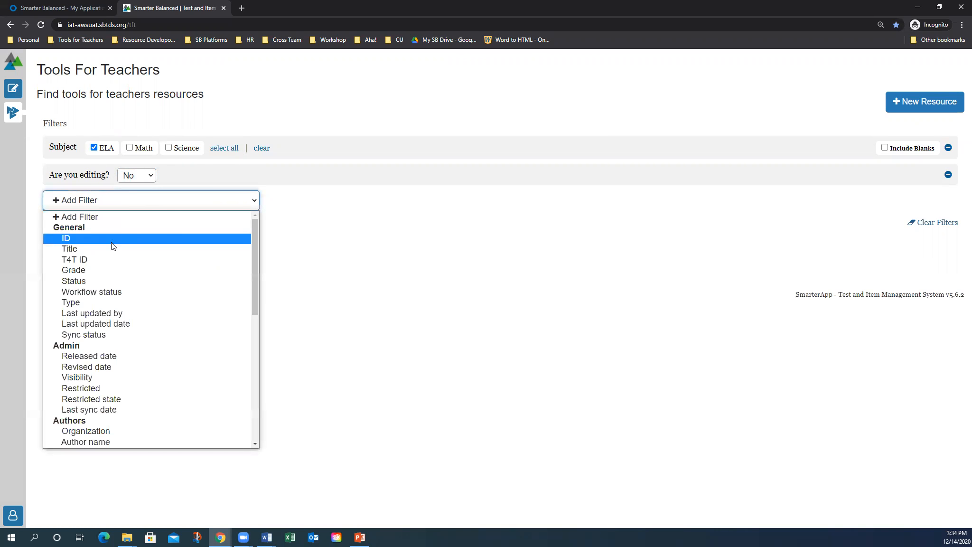
left_click(115, 273)
left_click(191, 176)
left_click(217, 176)
left_click(241, 176)
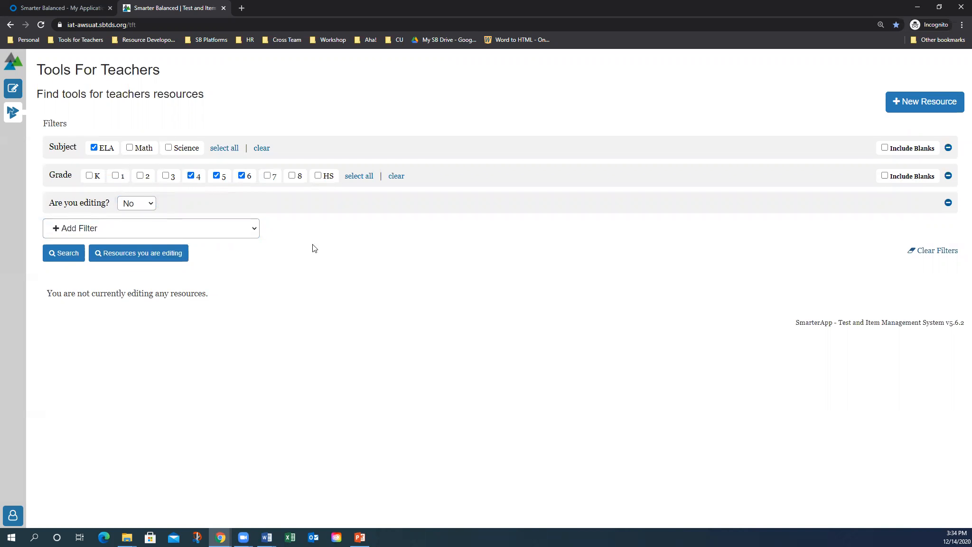
left_click(67, 253)
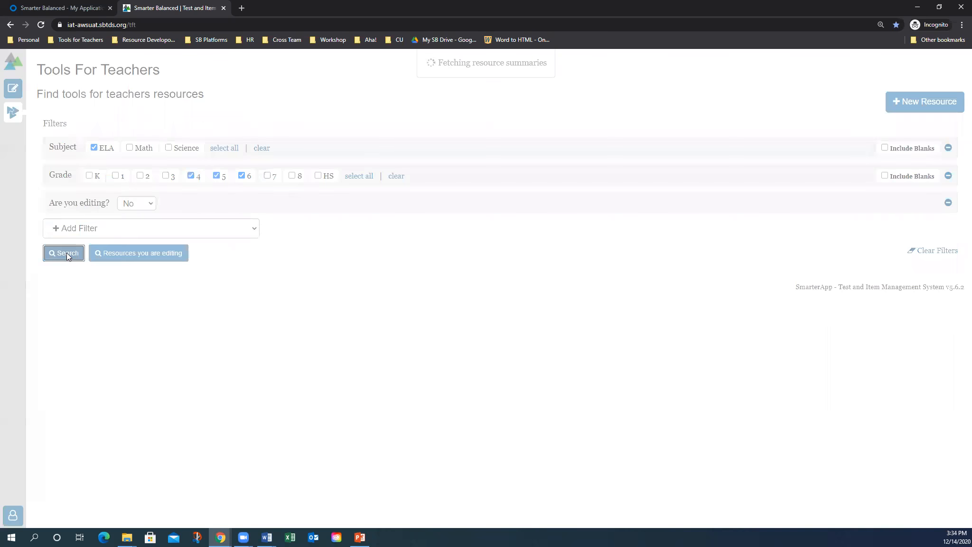
scroll(250, 317, "down", 3)
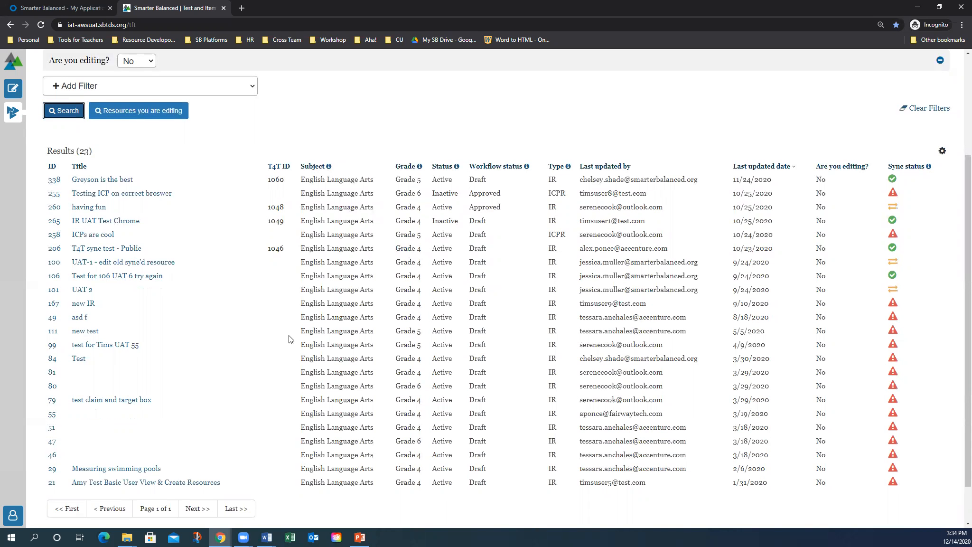
scroll(290, 338, "up", 3)
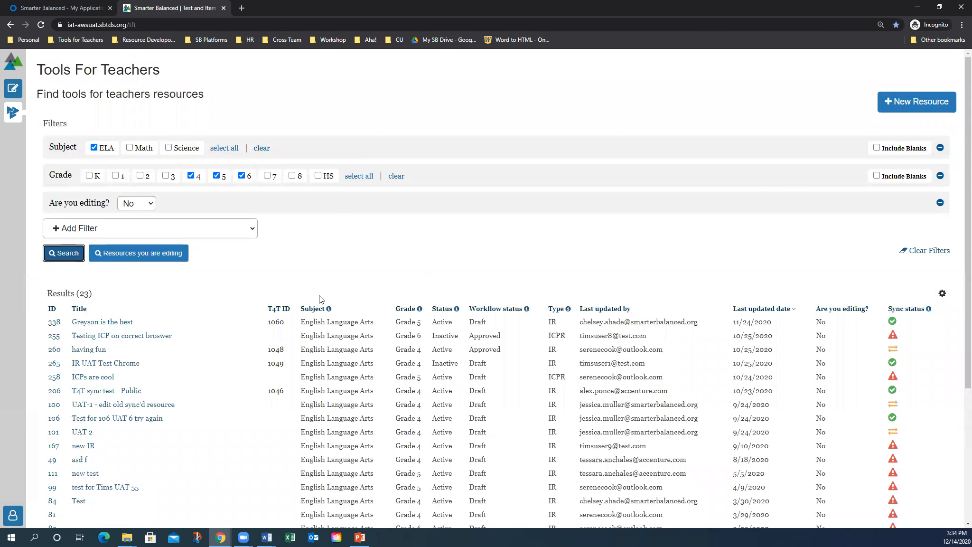
Create an Instructional resource titled 'Rhetorical Reading Review—A Close Look at Author, Text, and Audience', pasted from Word
left_click(905, 108)
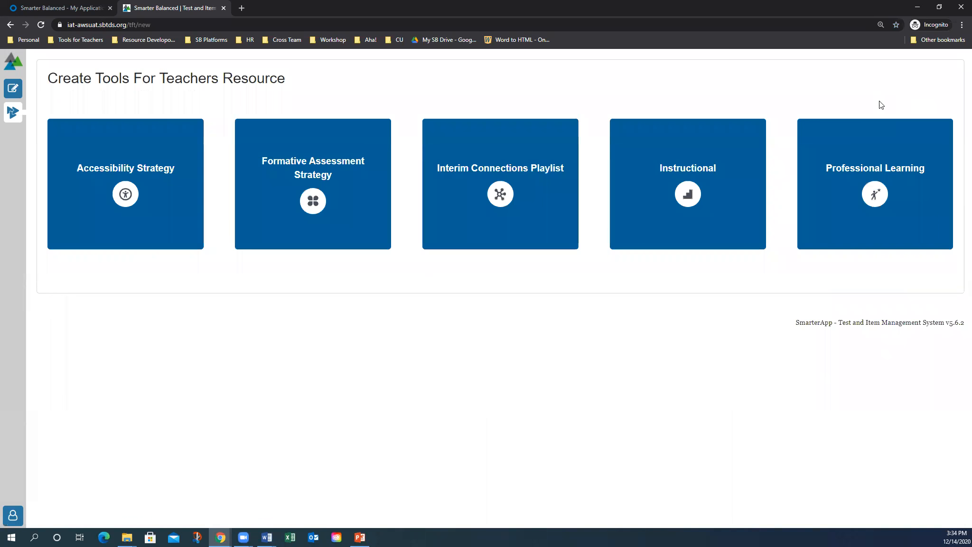
left_click(723, 160)
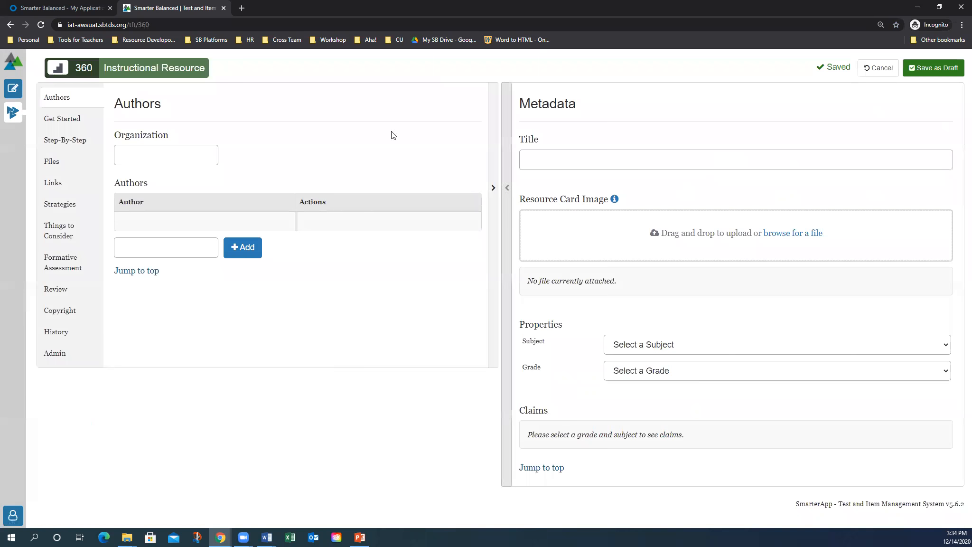
left_click(529, 157)
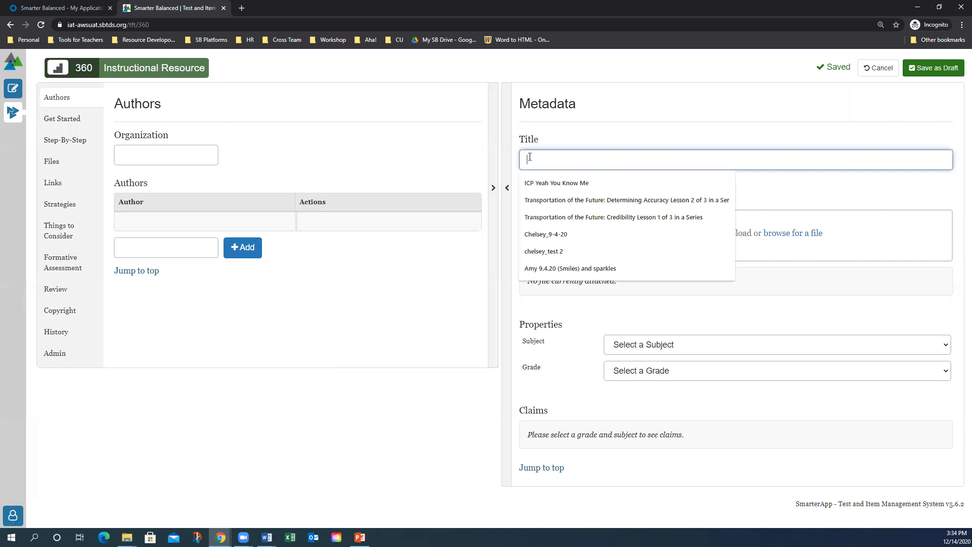
key("alt+Tab")
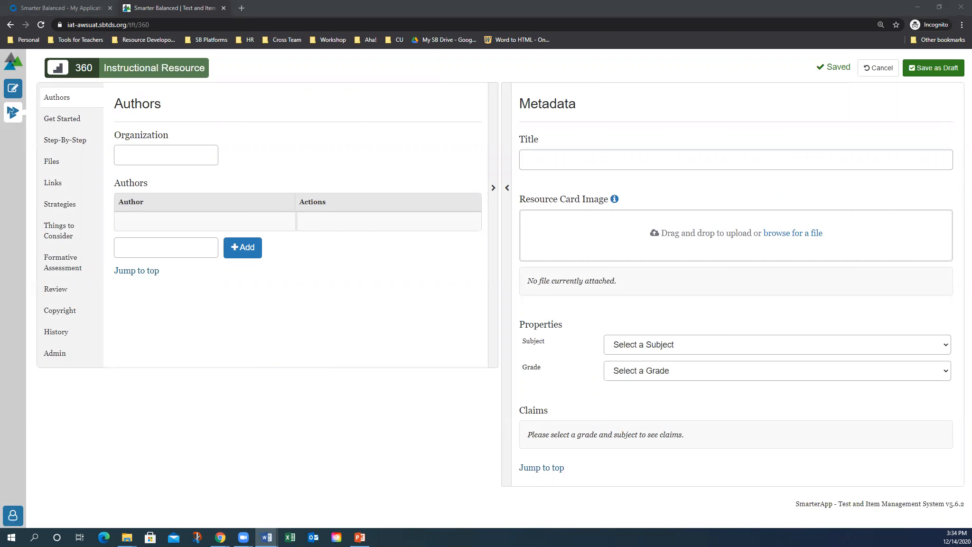
left_click(577, 159)
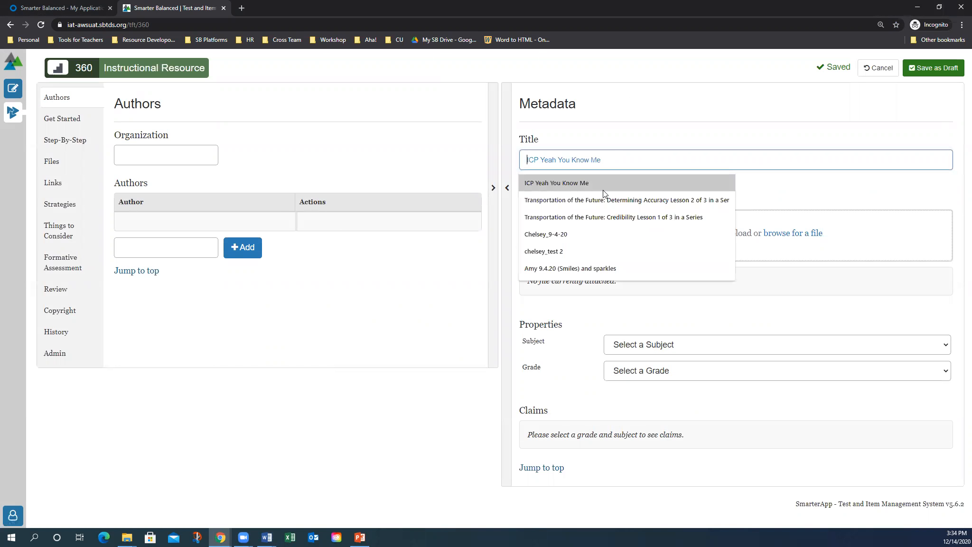
type("Rhetorical Reading Review—A Close Look at Author, Text, and Audience")
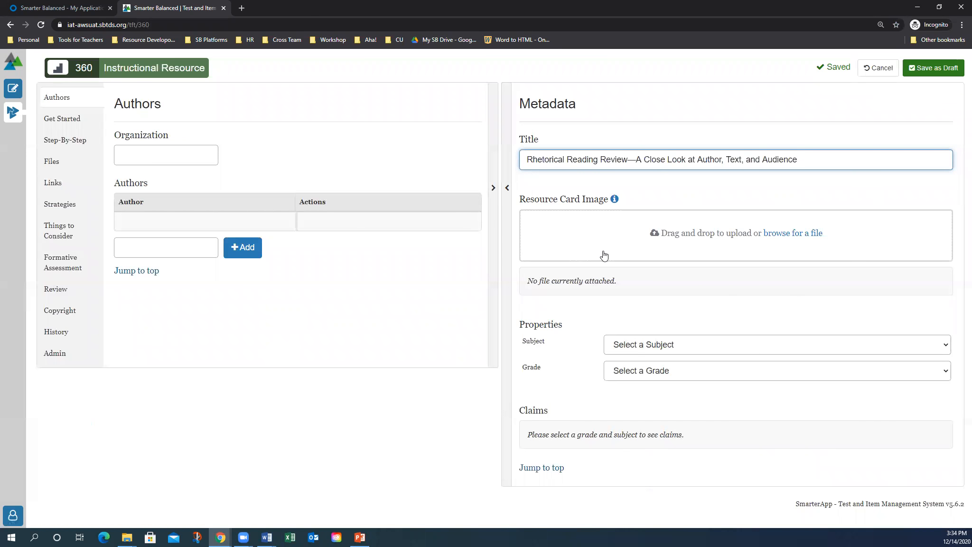
Upload acc pic.png from the Open dialog as the Resource Card Image
left_click(782, 237)
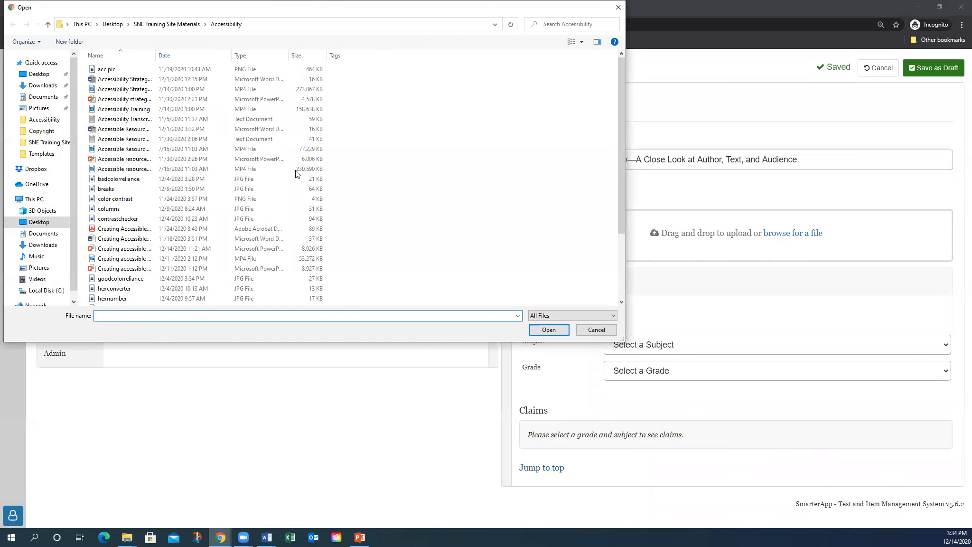
double_click(102, 70)
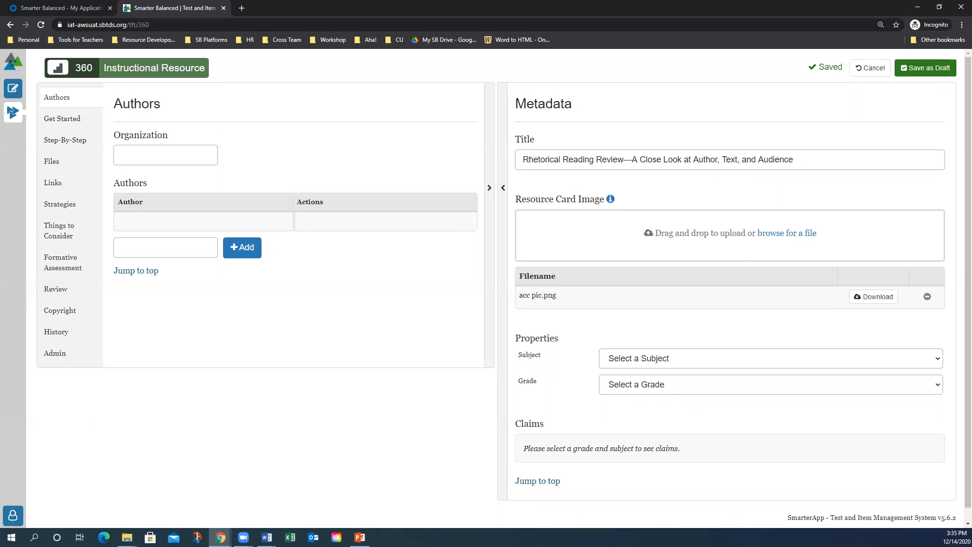
key("alt+Tab")
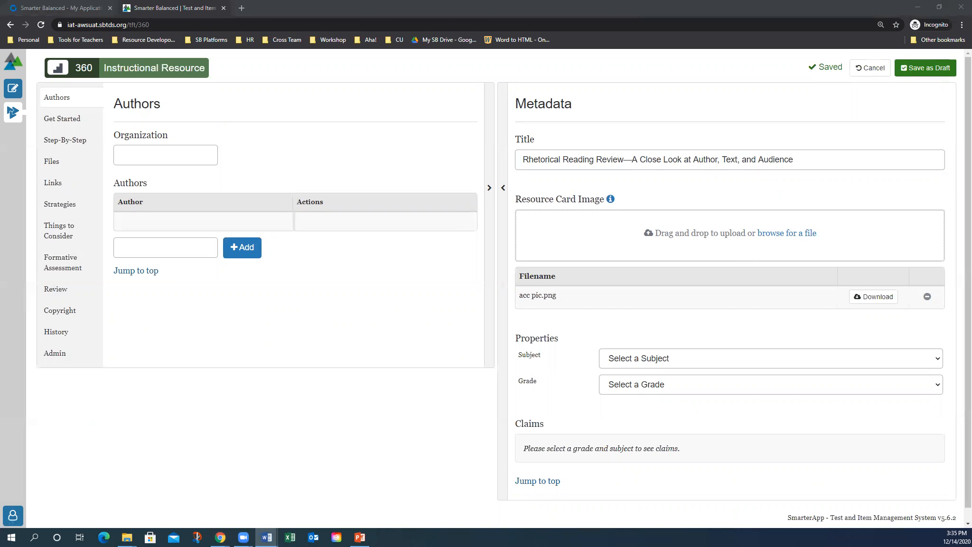
Set the subject to English Language Arts and the grade to Grade 7
left_click(664, 362)
left_click(661, 393)
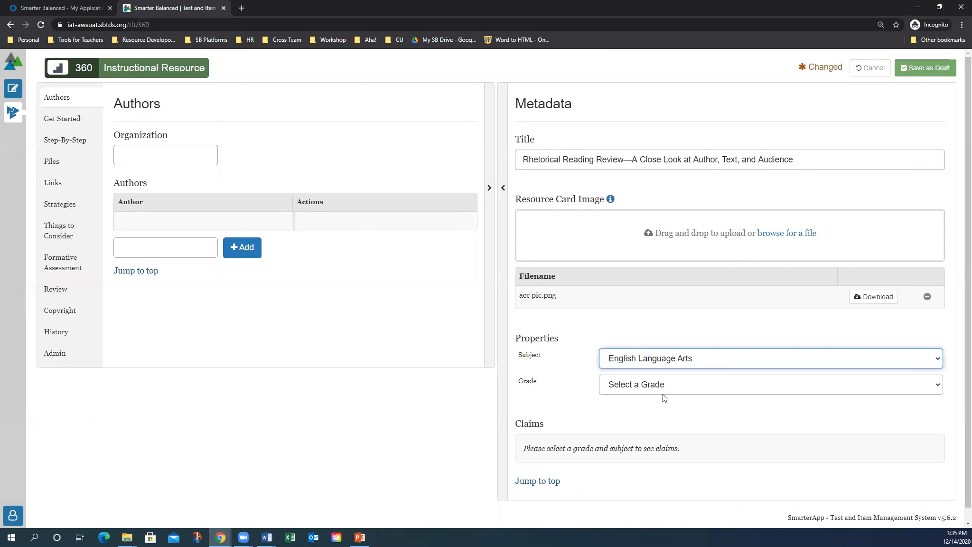
left_click(667, 390)
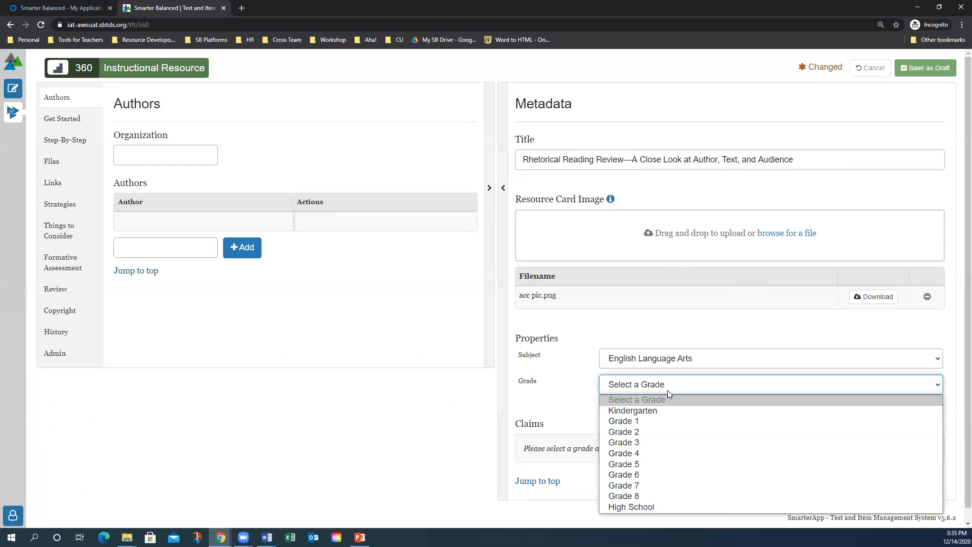
left_click(652, 484)
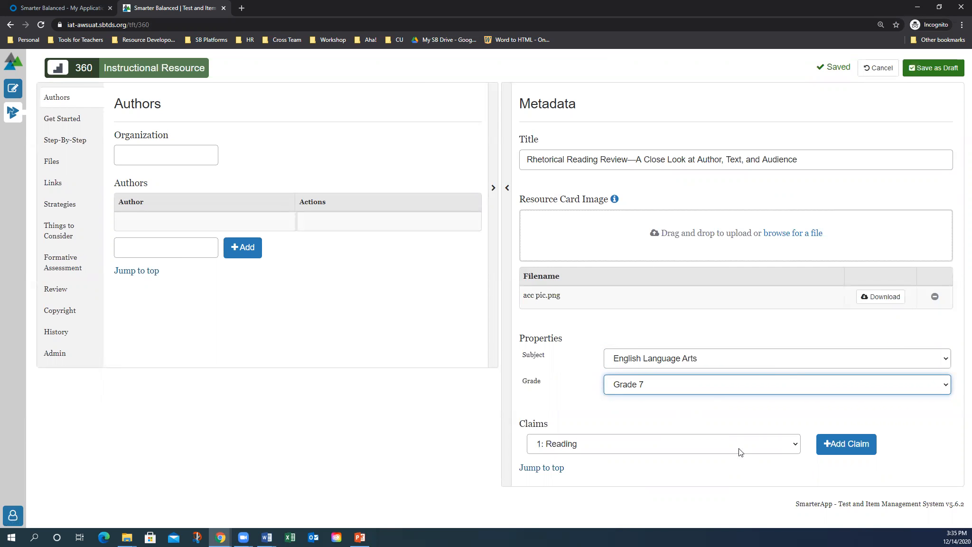
Add claim 1: Reading with Target 12: Analysis within or Across Texts
left_click(642, 450)
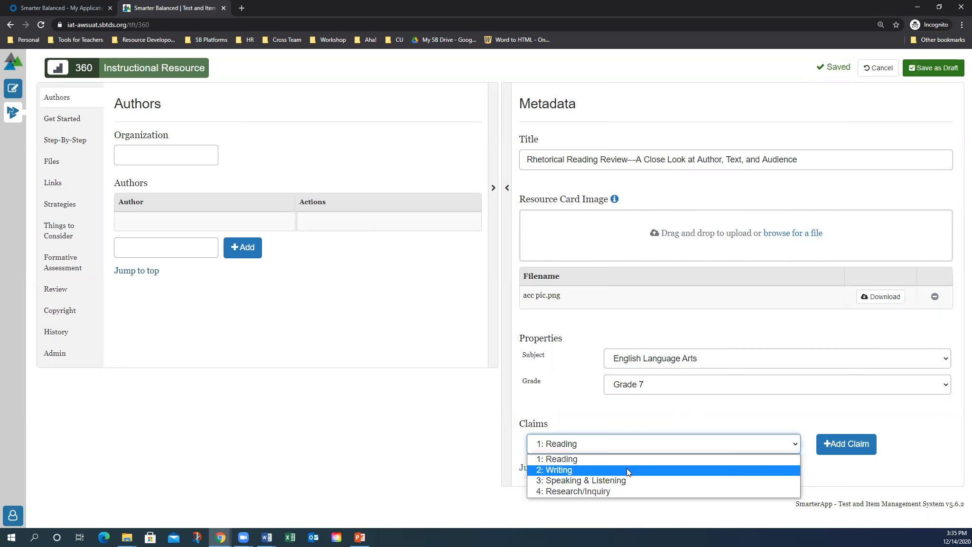
left_click(628, 459)
left_click(848, 444)
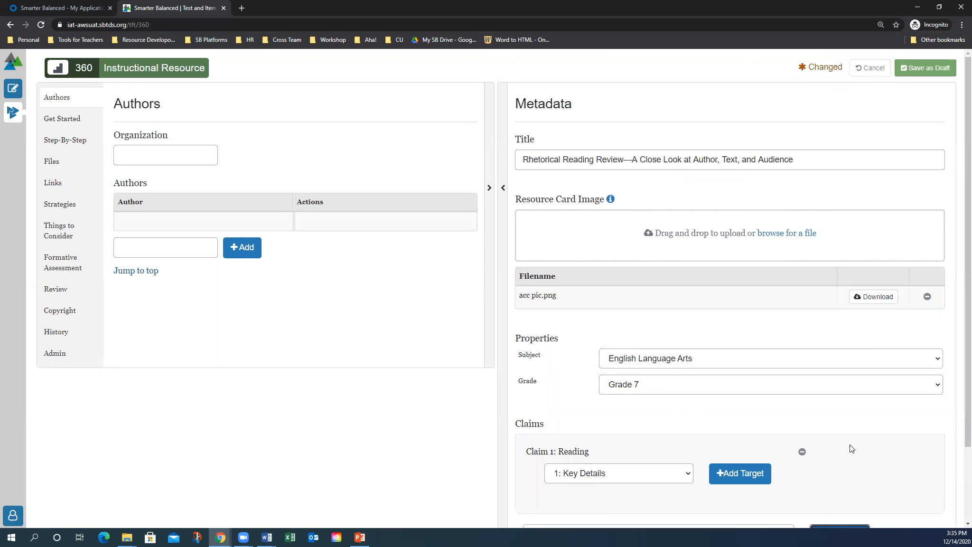
scroll(718, 425, "down", 2)
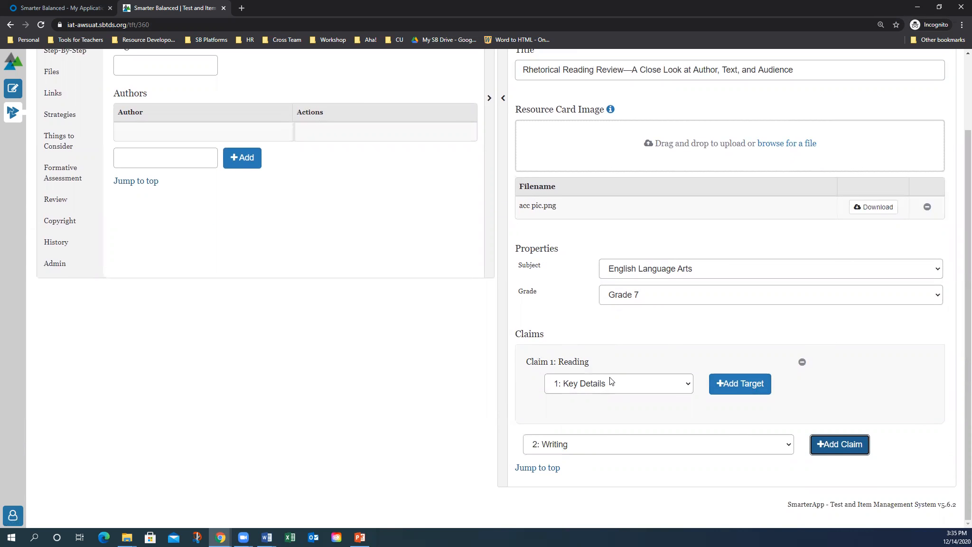
left_click(680, 386)
left_click(677, 344)
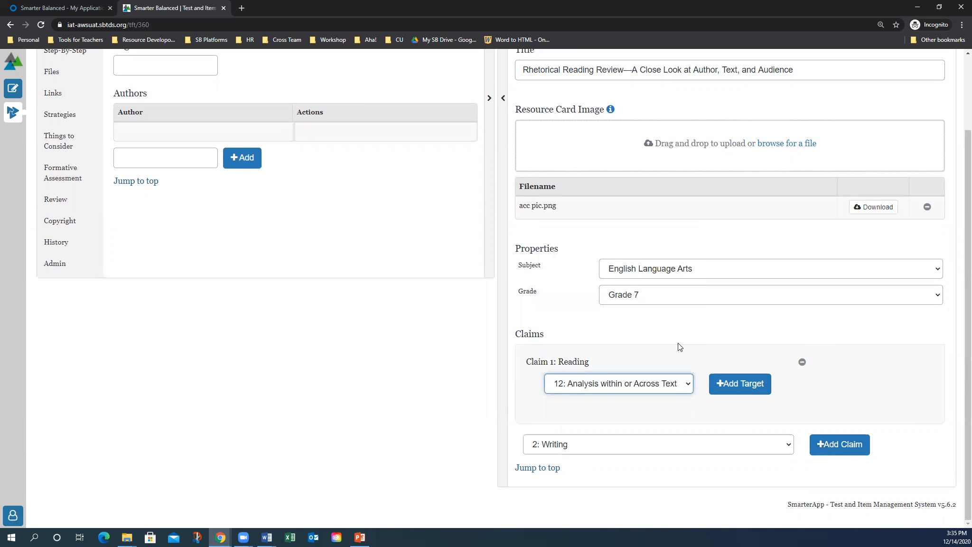
left_click(730, 385)
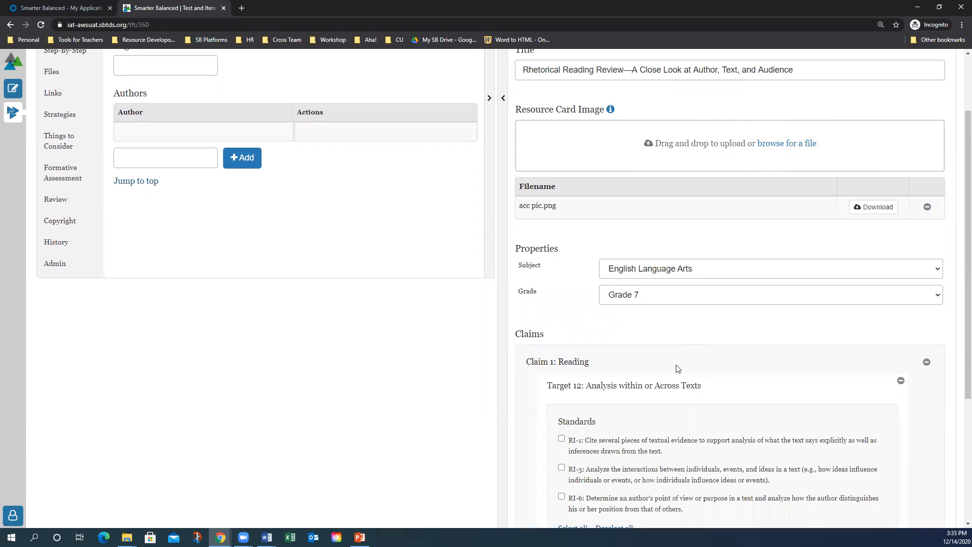
scroll(675, 366, "down", 3)
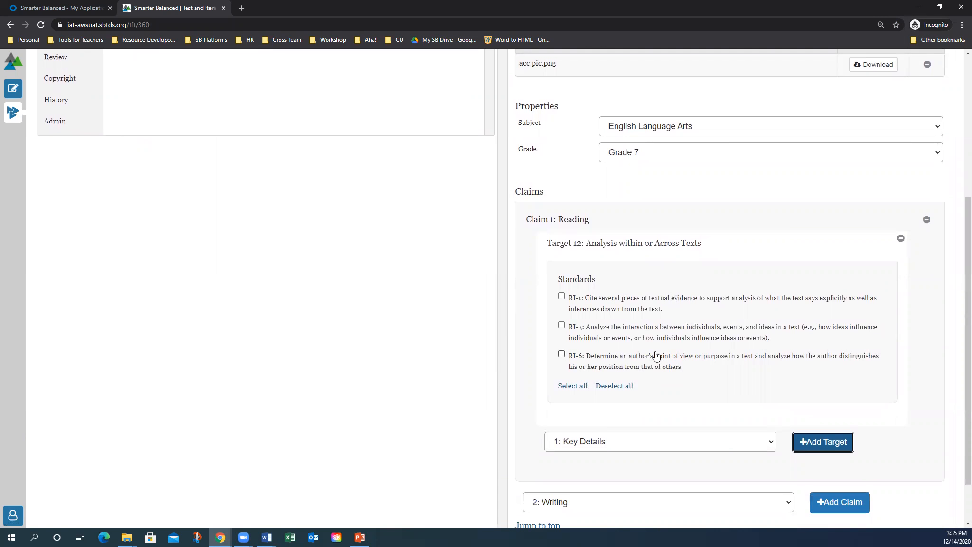
Tag the resource with standards RI-1 and RI-6
left_click(561, 296)
left_click(563, 355)
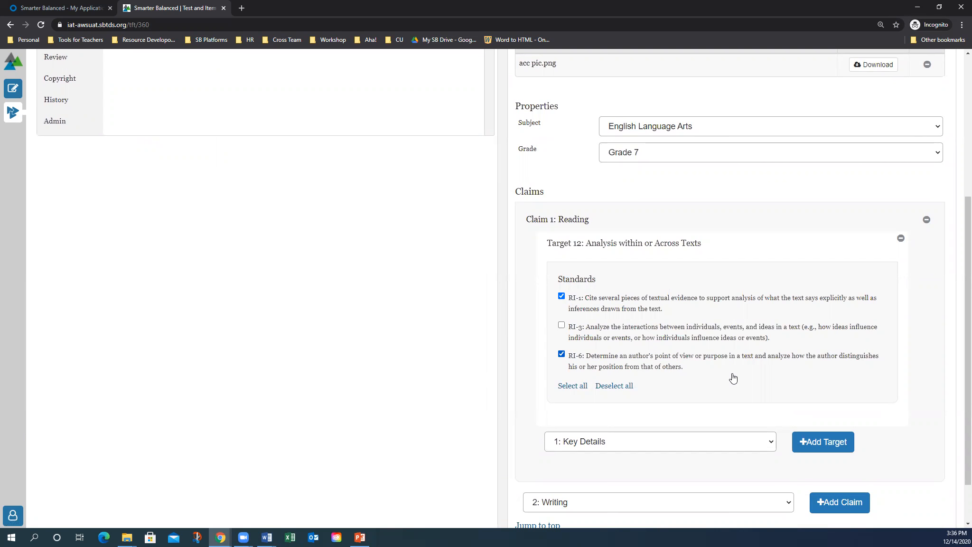
scroll(733, 377, "down", 1)
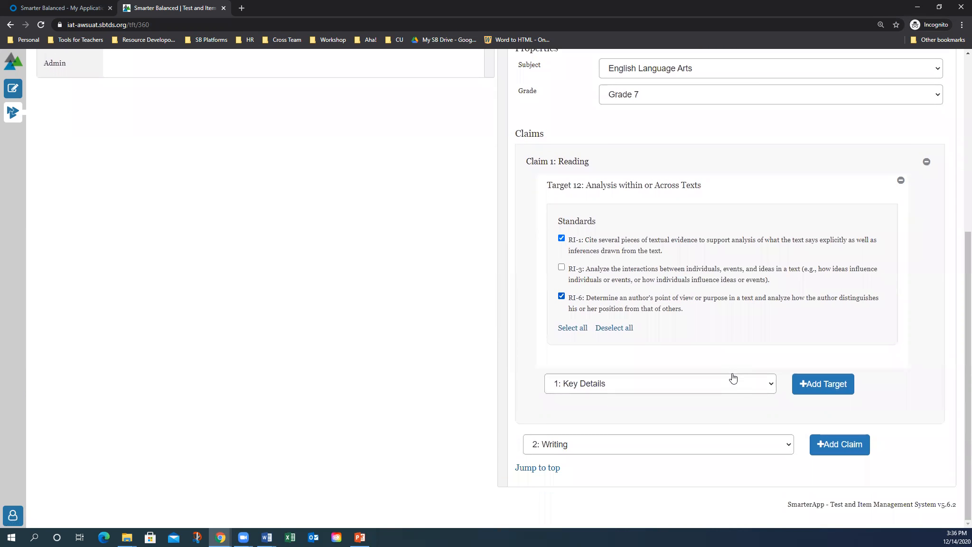
scroll(734, 377, "up", 5)
scroll(733, 377, "up", 1)
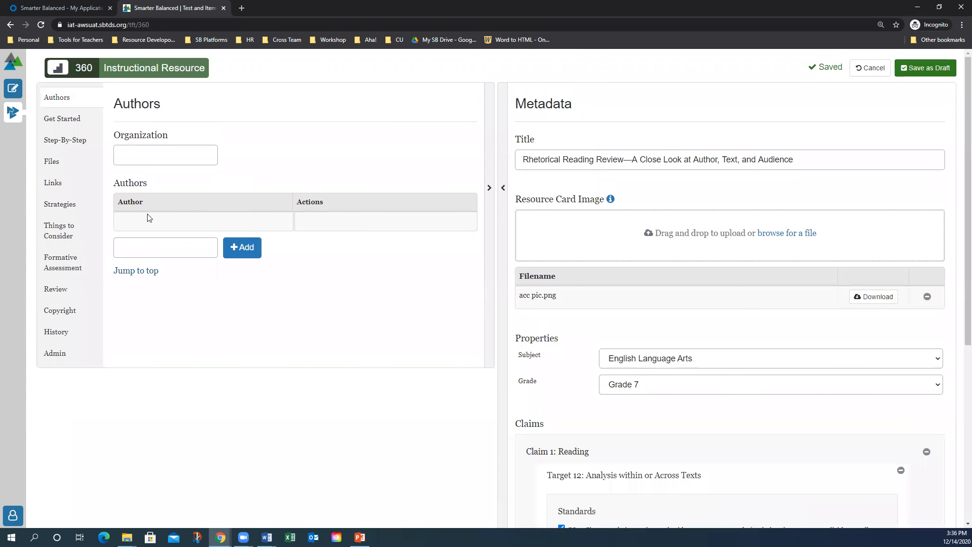
Add the author's full name to the Authors table
left_click(145, 246)
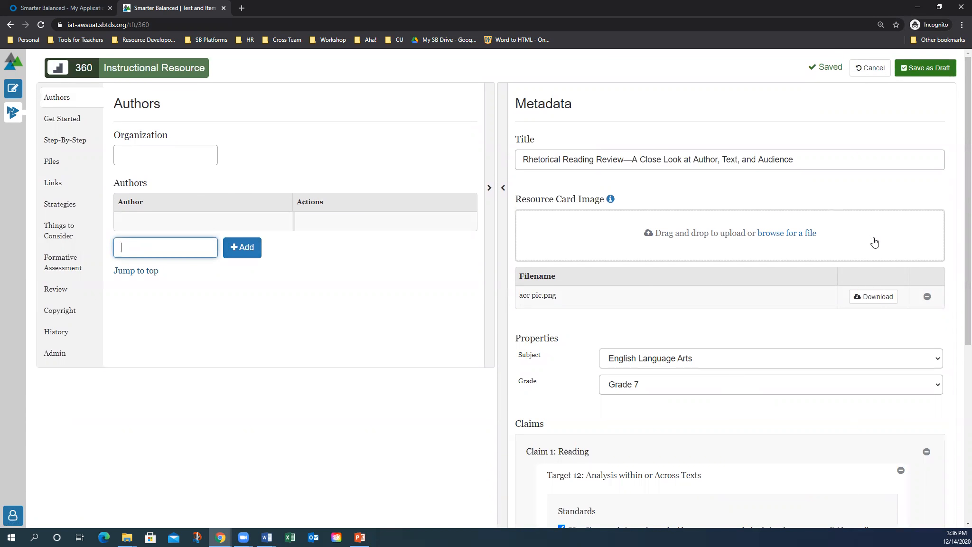
left_click(253, 250)
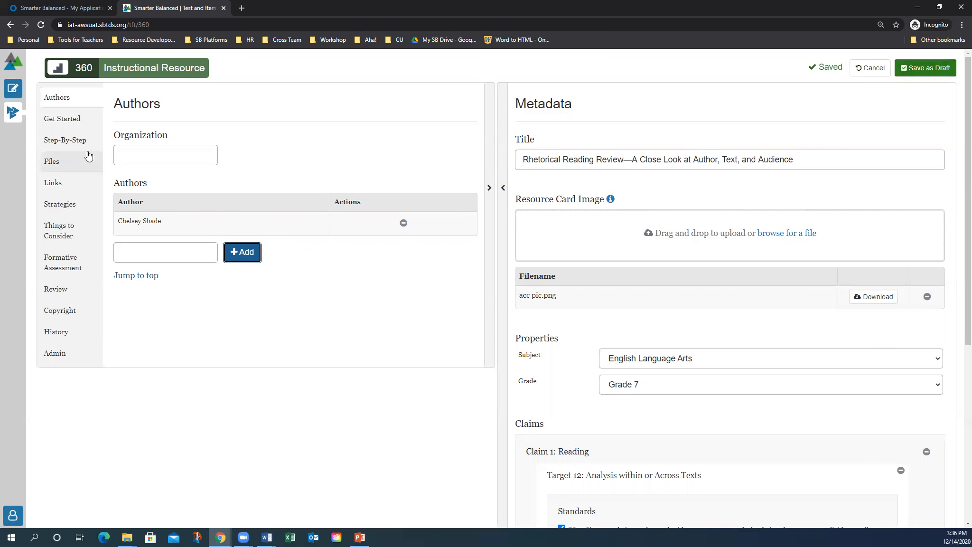
Set Organization to 'Smarter Balanced' and save the resource as a draft
left_click(144, 152)
type("Smart")
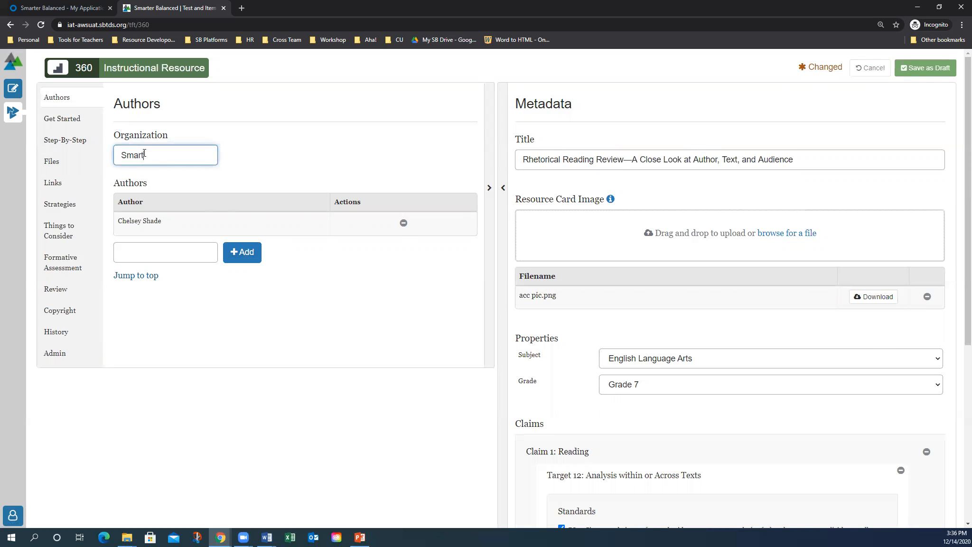
type("er Balanced")
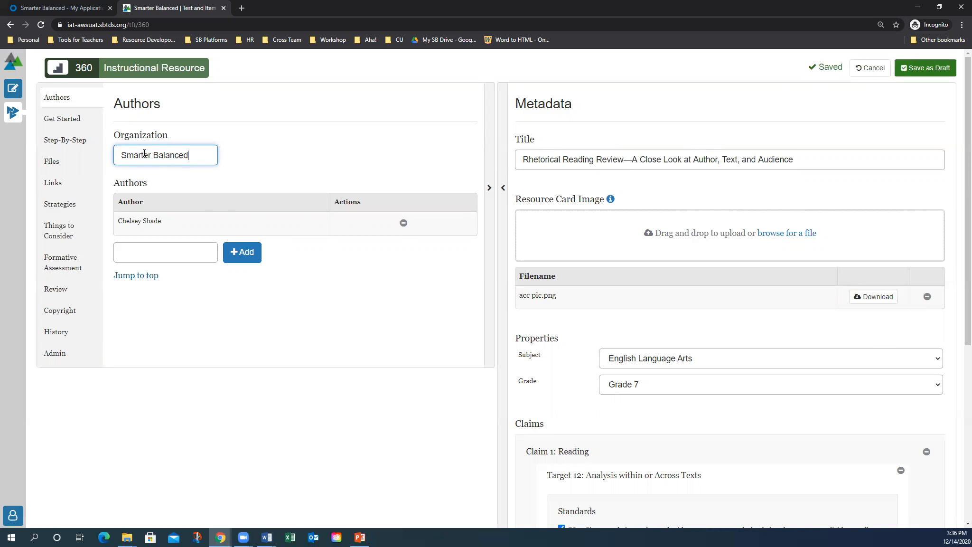
left_click(926, 69)
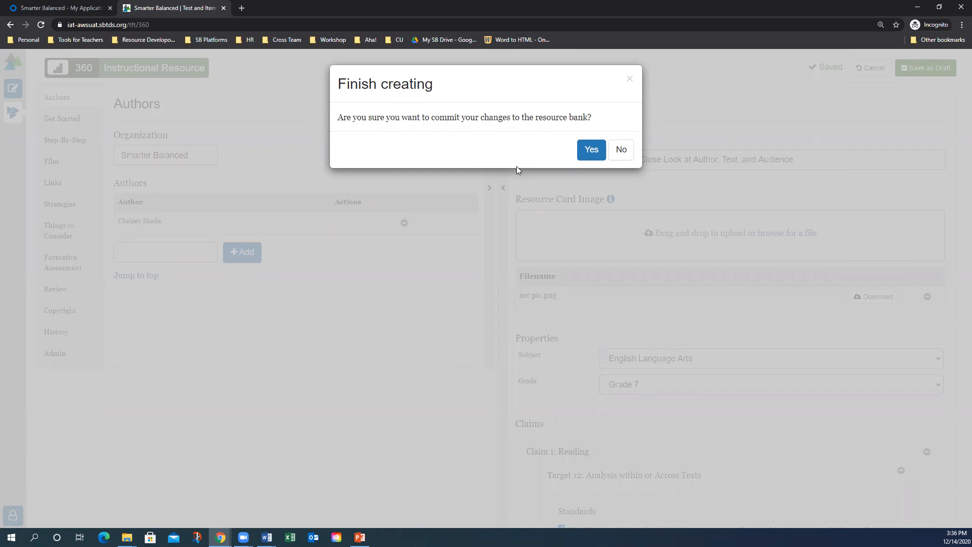
Confirm Yes to commit the resource to the resource bank
left_click(592, 152)
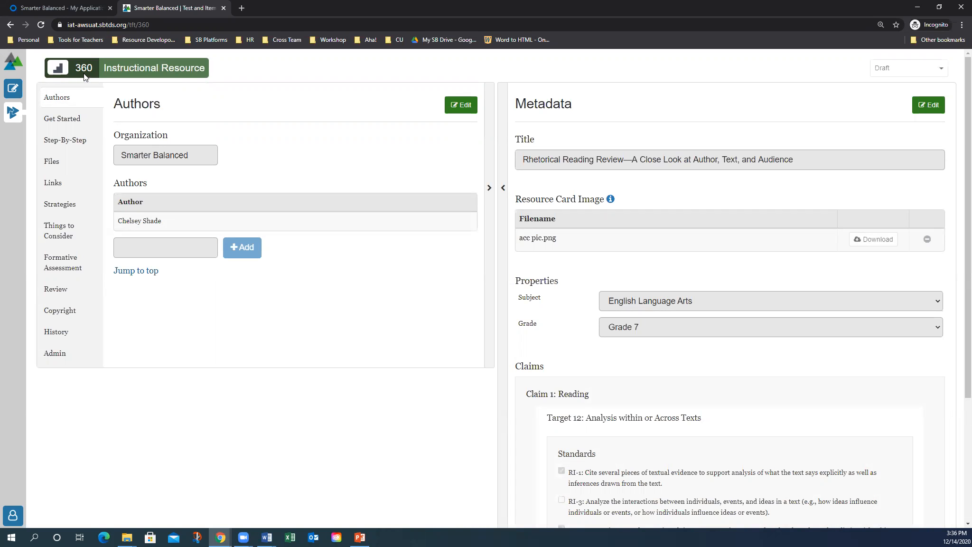
left_click(13, 118)
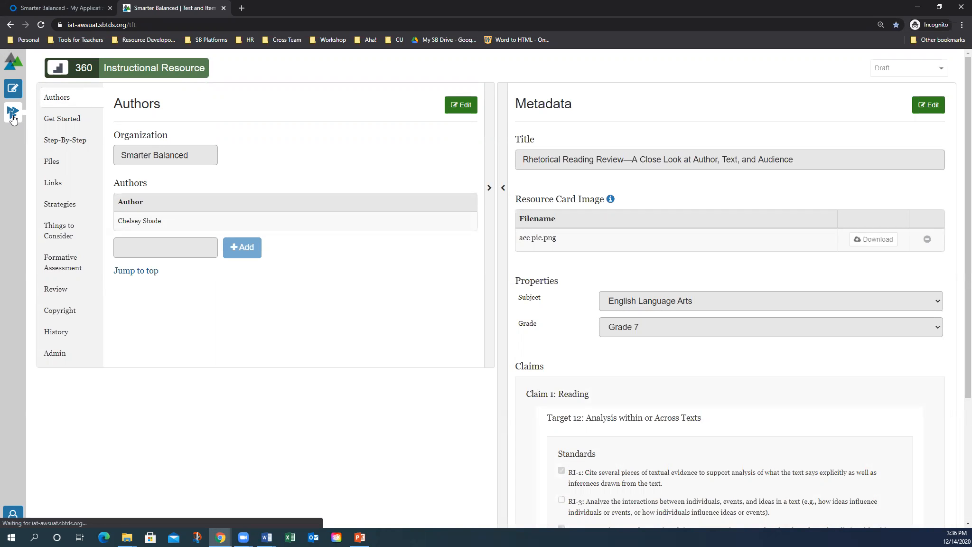
scroll(121, 179, "down", 2)
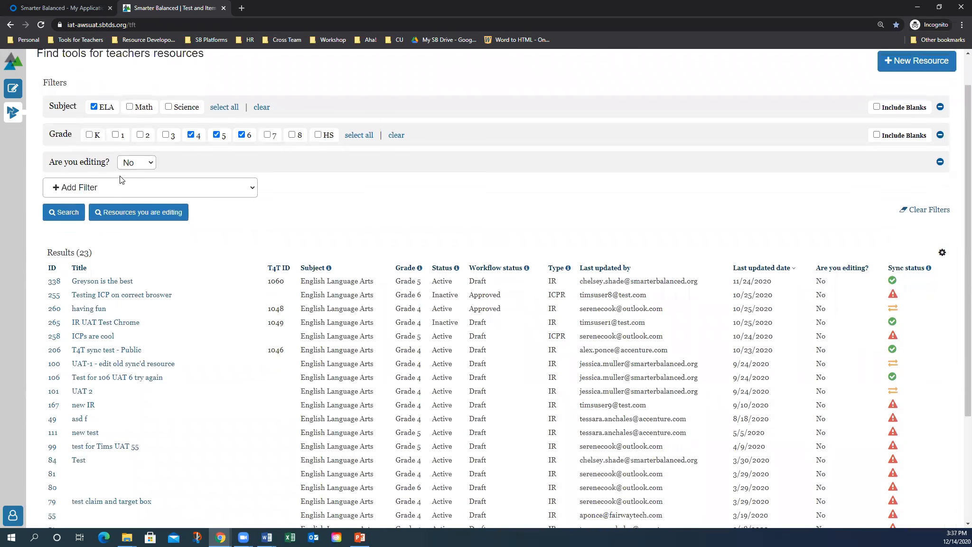
scroll(121, 179, "up", 2)
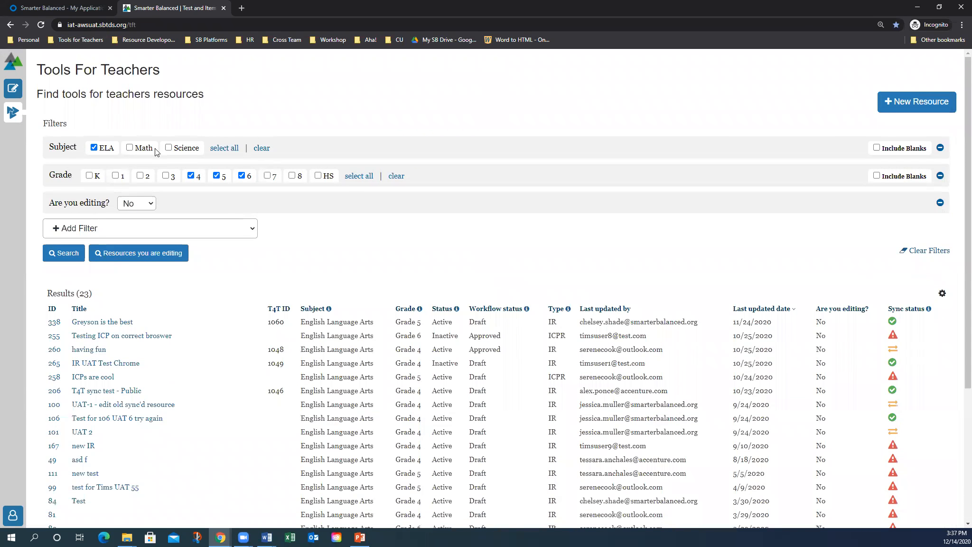
left_click(267, 148)
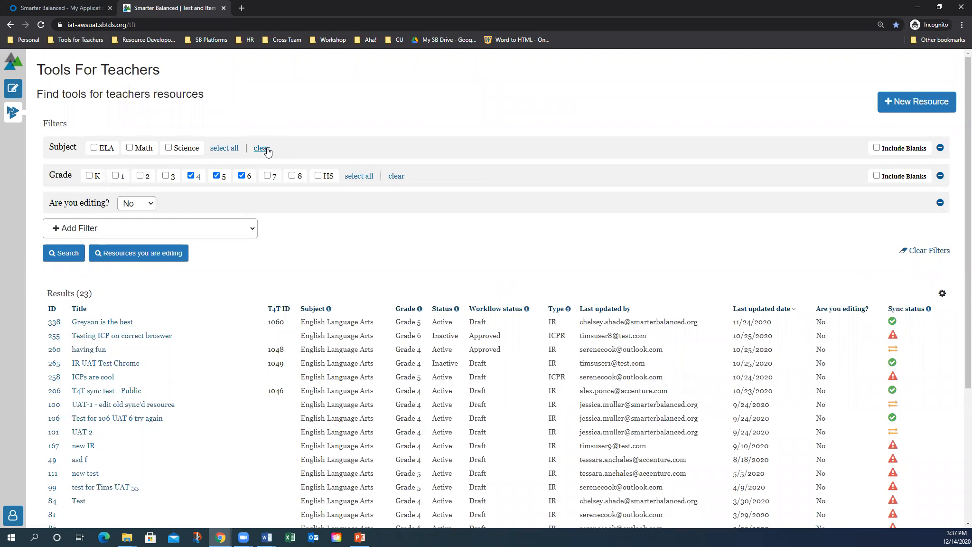
left_click(95, 148)
left_click(395, 177)
left_click(267, 175)
left_click(65, 252)
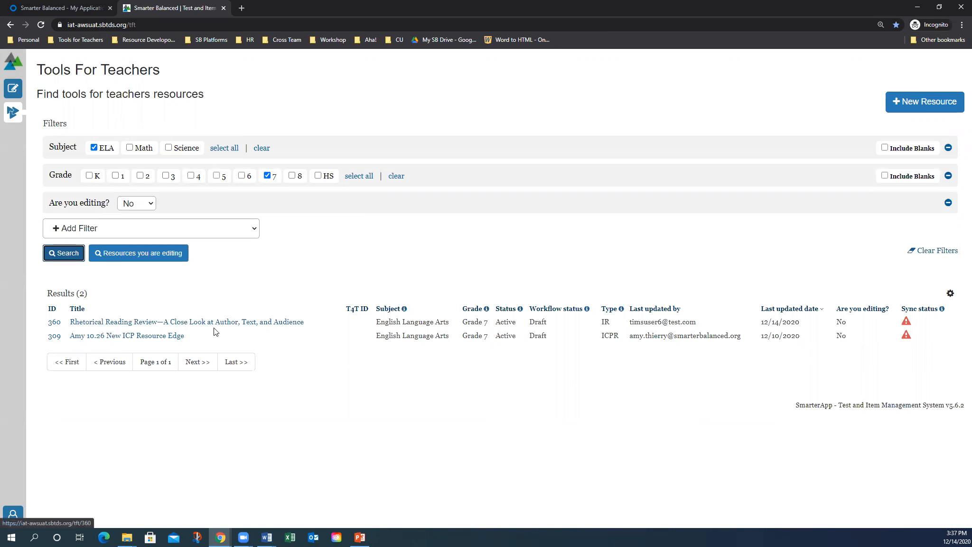
left_click(115, 324)
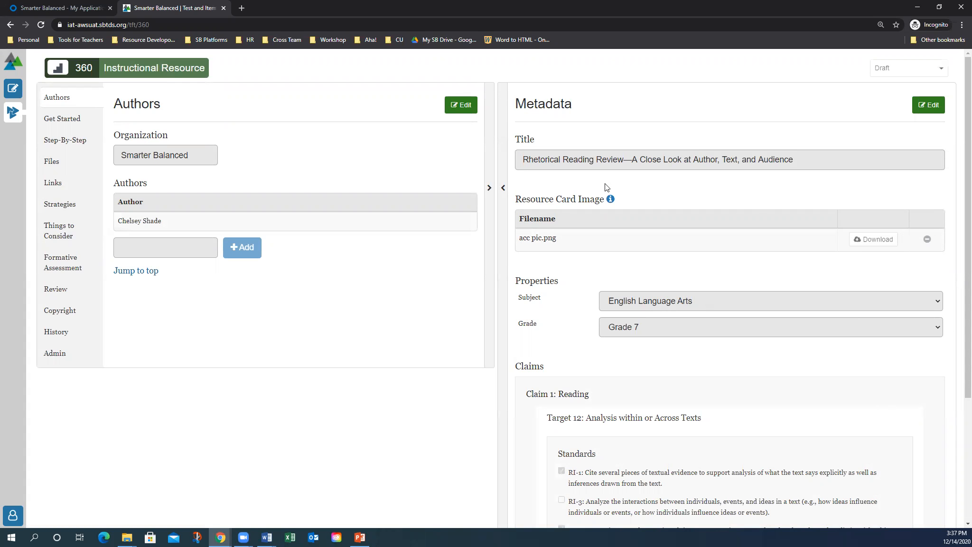
Edit the Get Started section and paste the Overview paragraph from Word
left_click(491, 190)
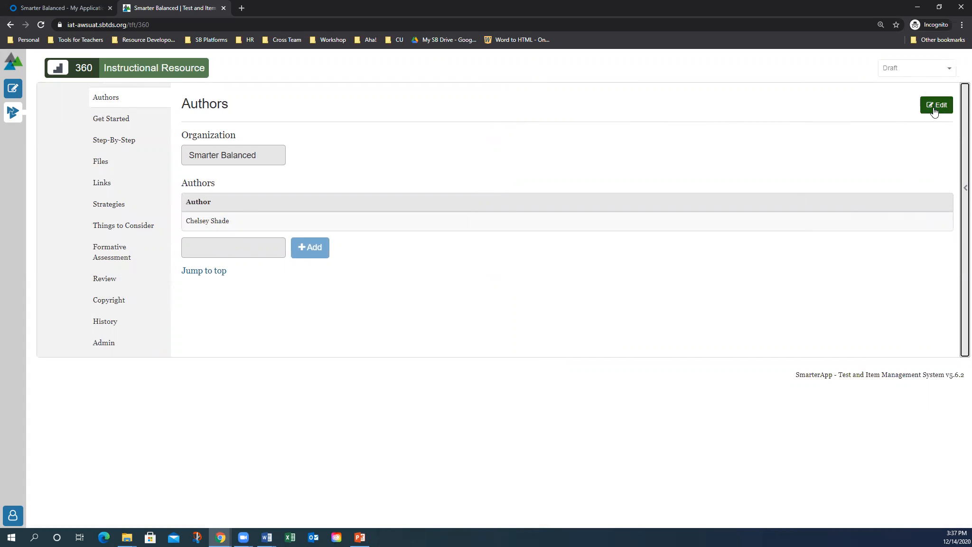
left_click(112, 124)
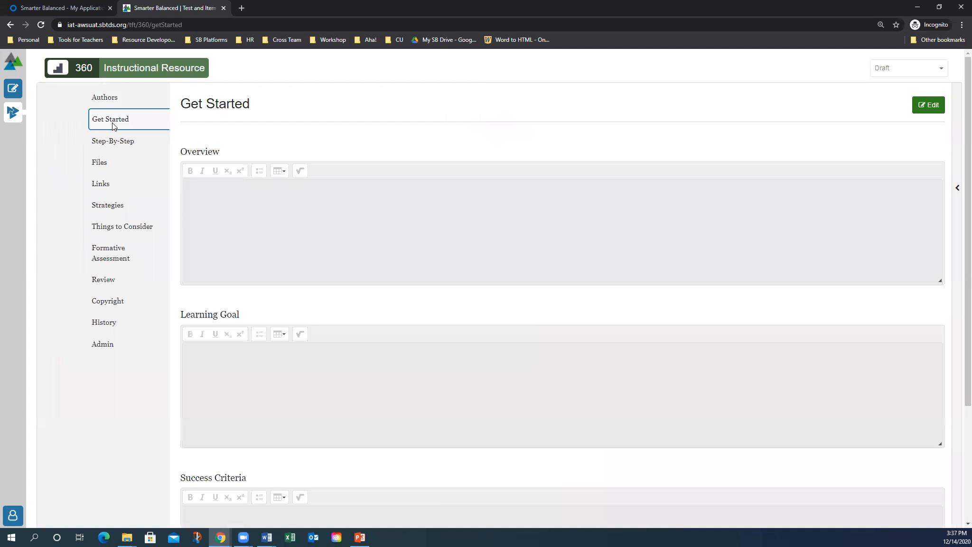
left_click(929, 102)
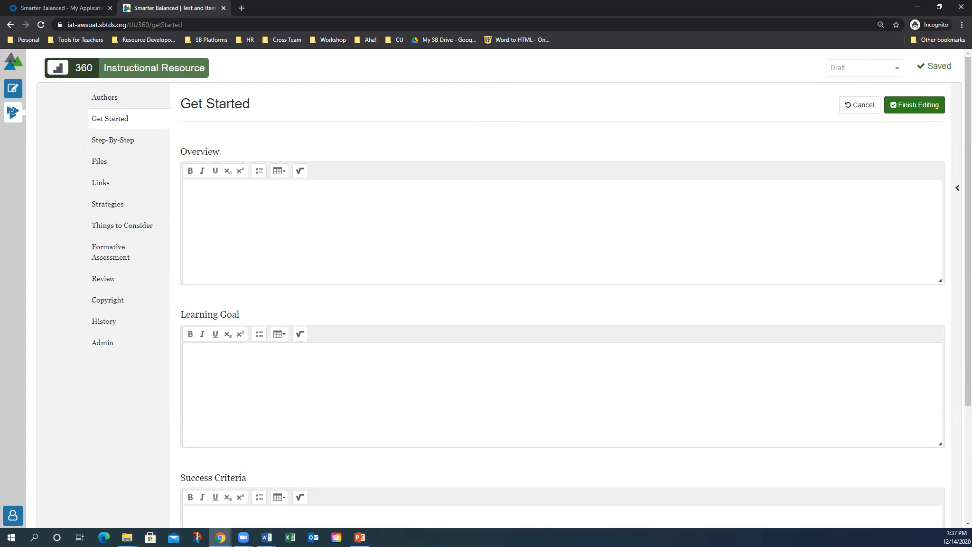
key("alt+Tab")
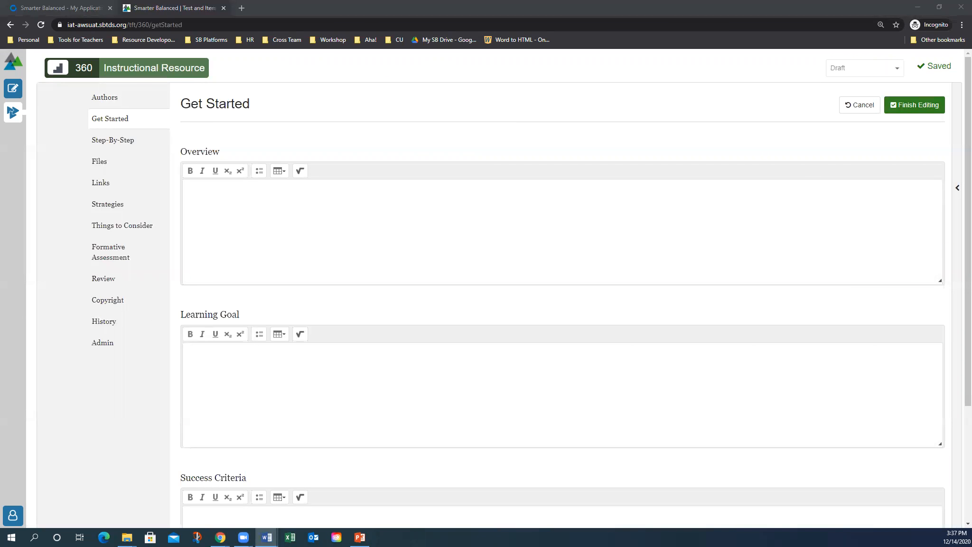
left_click(218, 192)
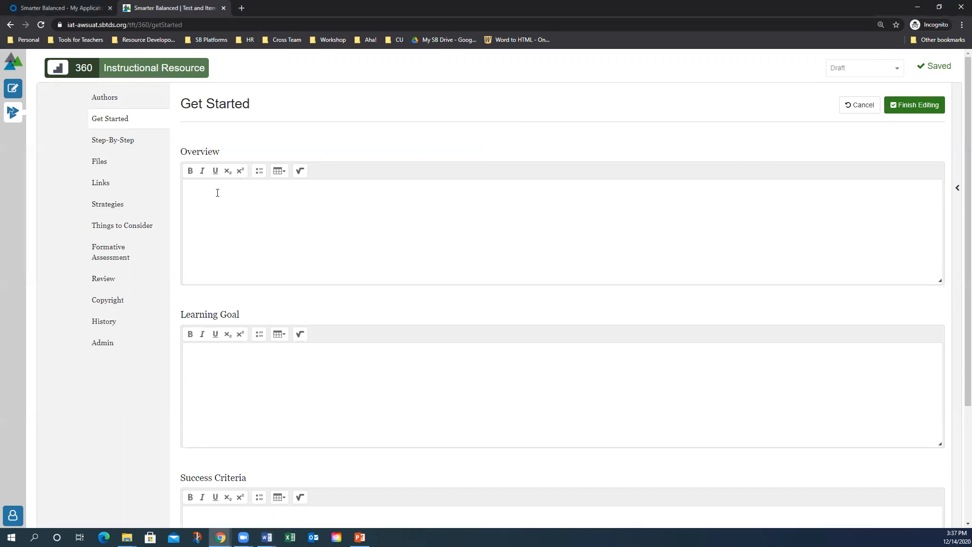
type("Students will engage in an in-depth analysis of text through high levels of language usage and collaboration. Students will identify the author's central message, mood/tone, audience/purpose, and bias. This resource provides a lesson plan, task descriptor cards, an annotation guide, an Exit Ticket, and a video of the lesson being implemented in a GATE/Honors 7th-grade classroom.")
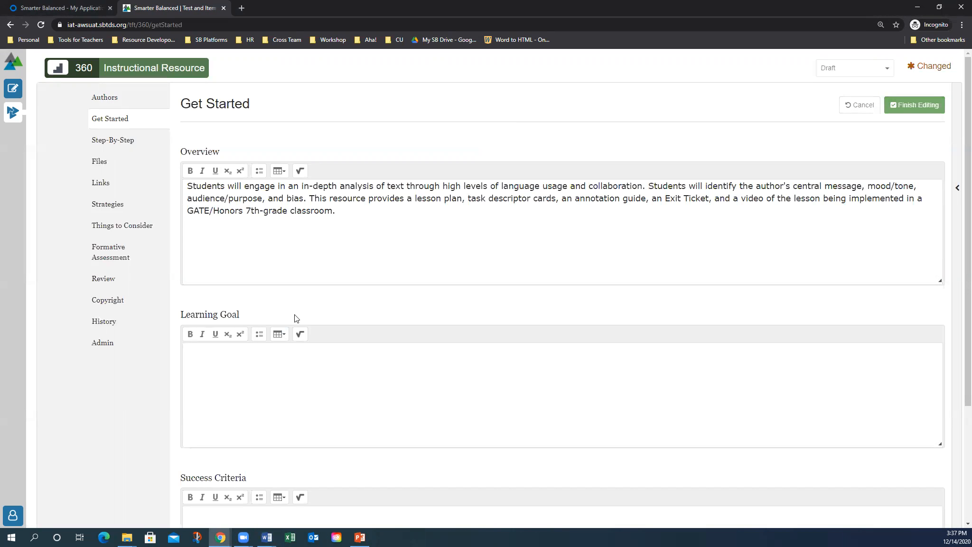
Paste two bulleted Learning Goals and four bulleted Success Criteria from Word
left_click(259, 335)
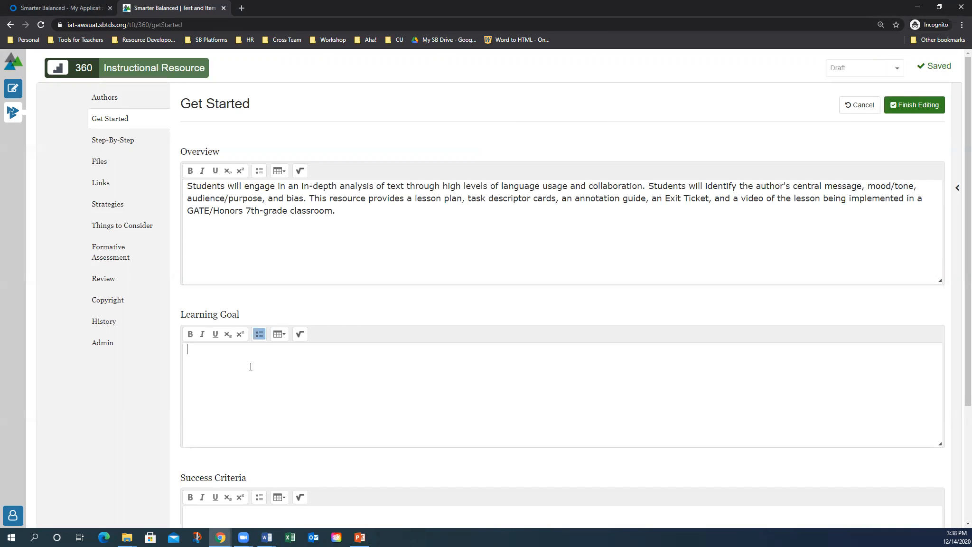
key("alt+Tab")
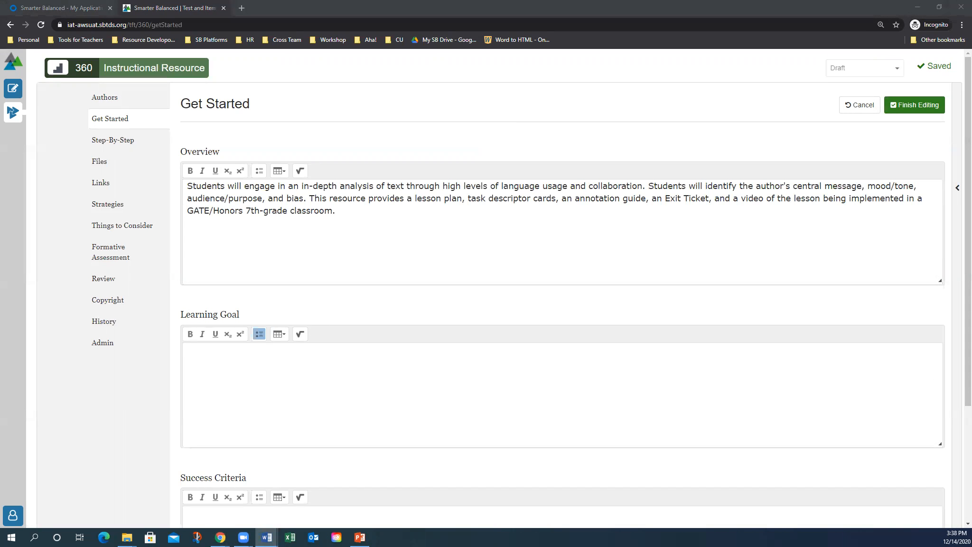
left_click(231, 388)
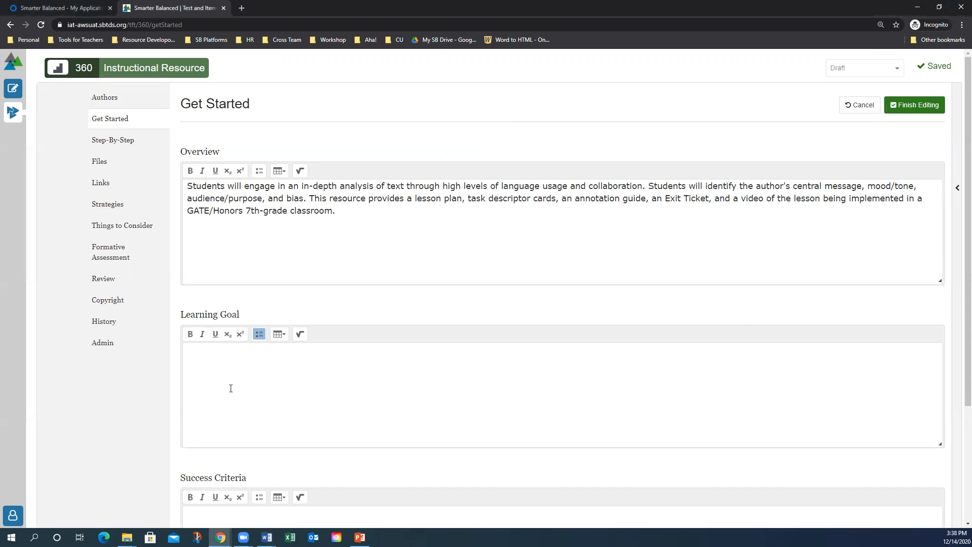
type("Students will refine their understanding of the rhetorical reading process by closely analyzing text, author, and audience. Students will develop interpersonal communication skills through collaboration, writing, and speaking.")
scroll(230, 388, "down", 2)
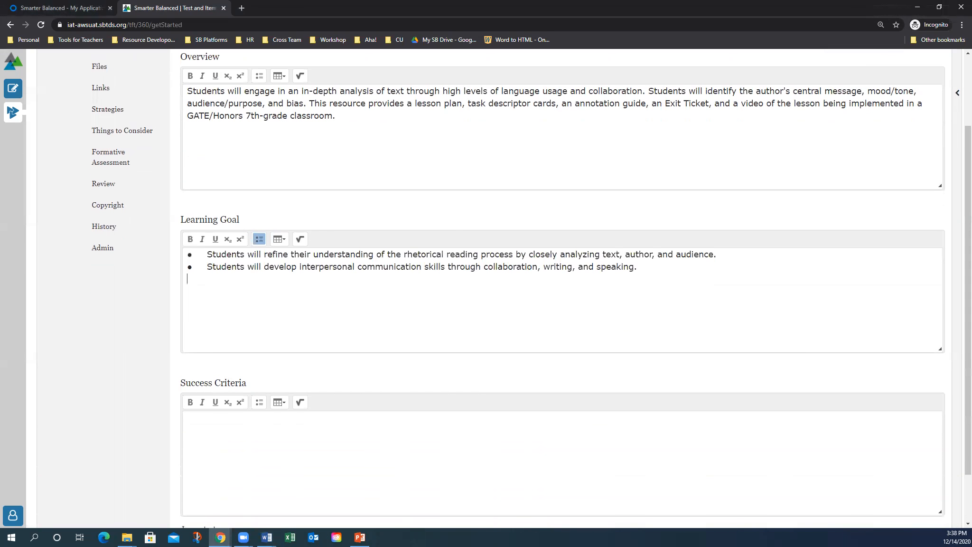
key("alt+Tab")
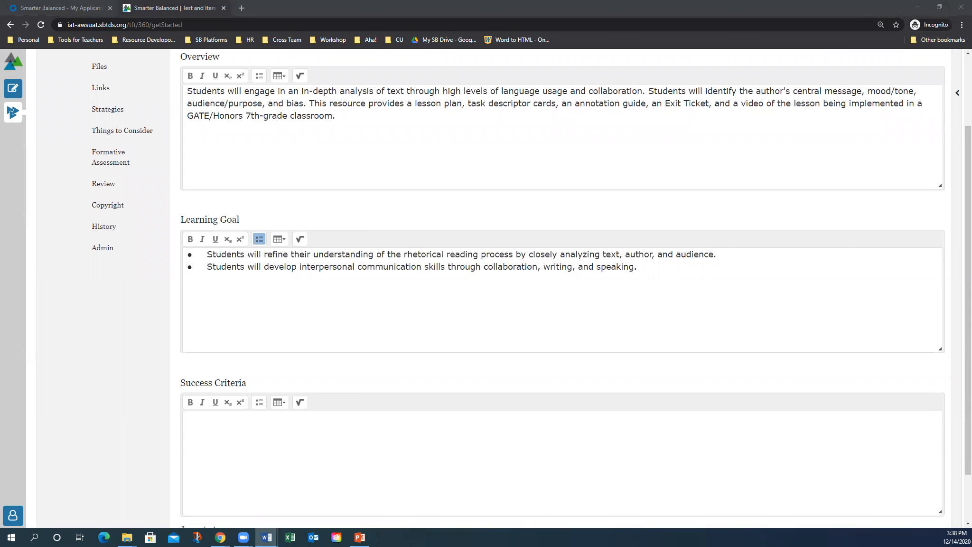
left_click(259, 456)
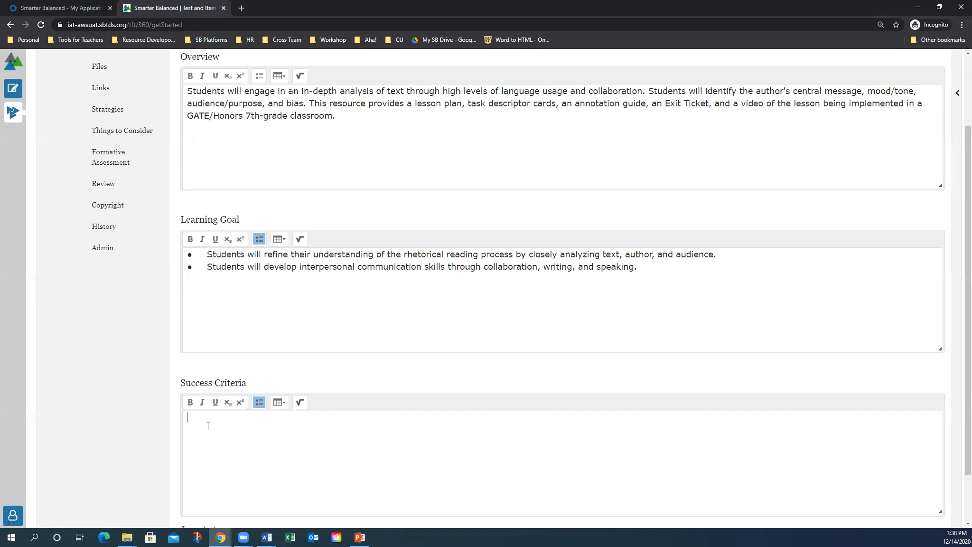
type("Students can annotate informational text with meaningful notes and symbols. Students can discuss their ideas with others, come to a group consensus, and defend their group’s findings orally to others. Students can make a meaningful contribution to the creation of a graphic organizer or other written product. Students can self-reflect on their learning, evaluate peer work, and provide feedback.")
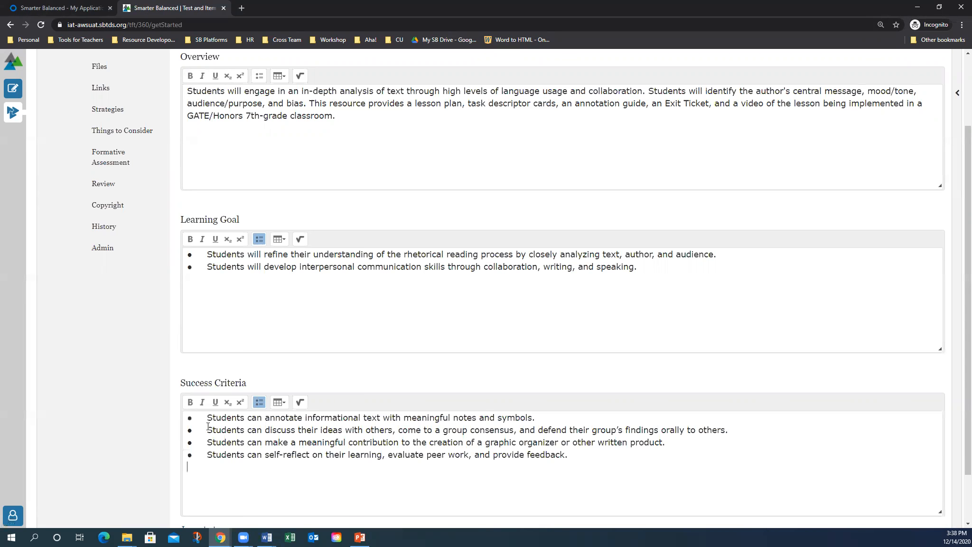
Remove the leading spaces before each of the four Success Criteria bullets
left_click(205, 417)
key("Delete")
key("Delete")
key("Delete")
key("Delete")
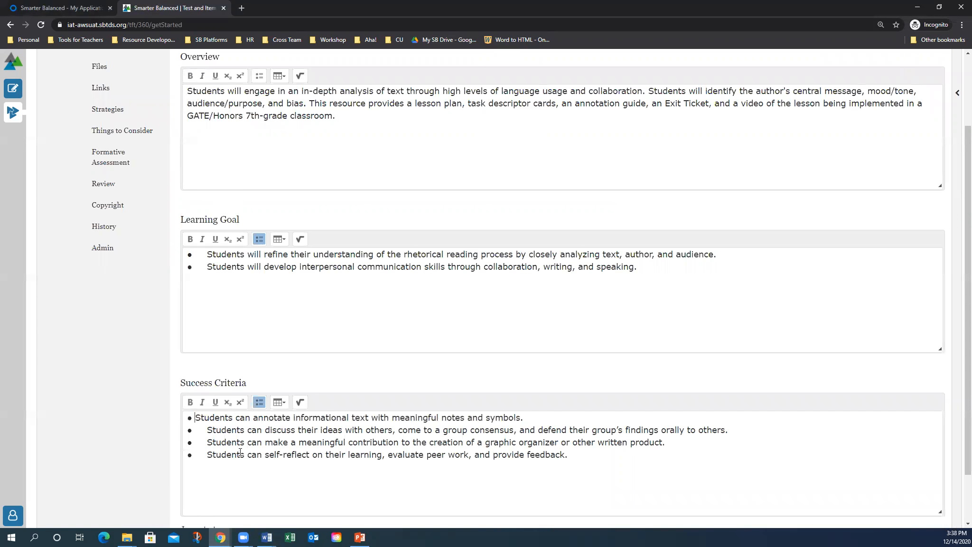
left_click(200, 429)
key("Delete")
key("Delete")
key("Delete")
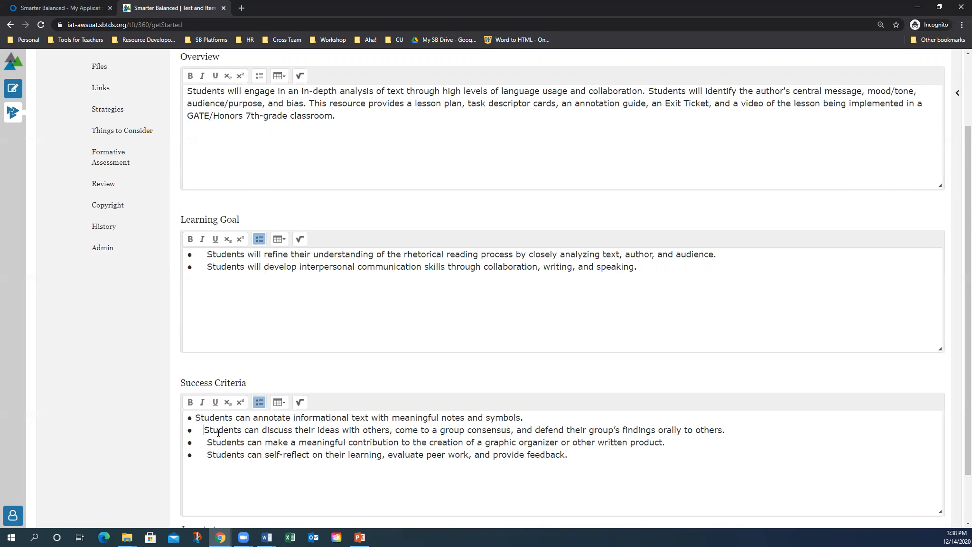
key("Delete")
left_click(212, 443)
key("BackSpace")
key("BackSpace")
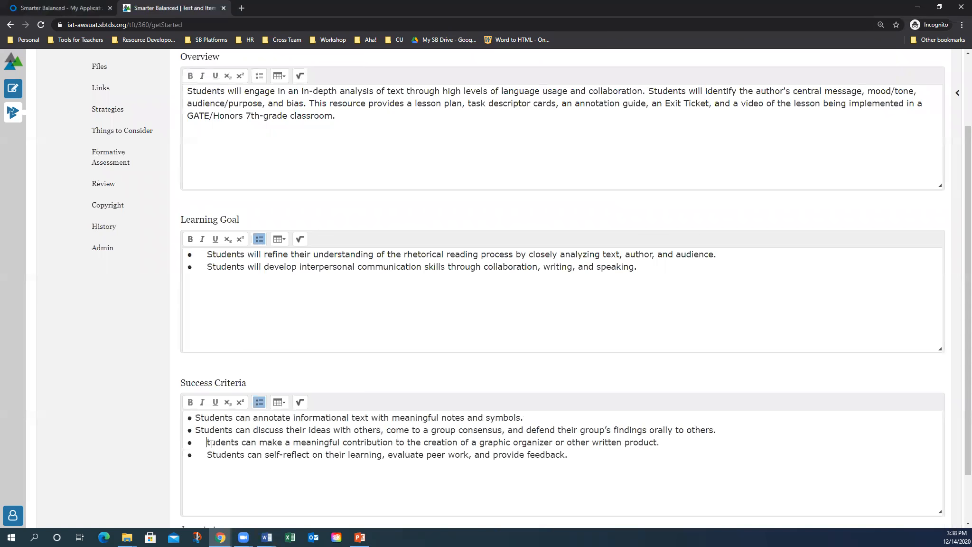
key("BackSpace")
key("BackSpace")
key("BackSpace")
type("S")
key("BackSpace")
key("BackSpace")
key("BackSpace")
key("BackSpace")
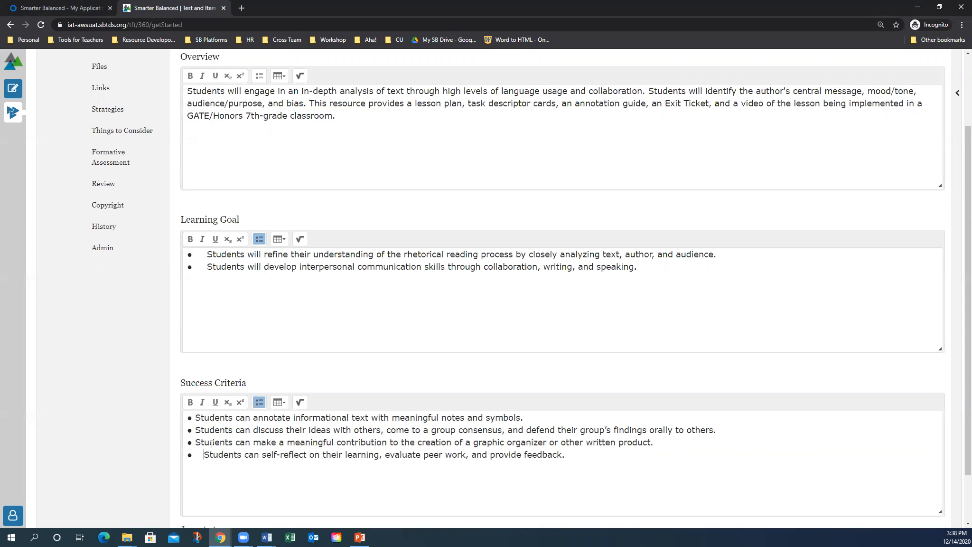
Remove the leading spaces before both Learning Goal bullets
left_click(209, 254)
key("BackSpace")
key("BackSpace")
key("BackSpace")
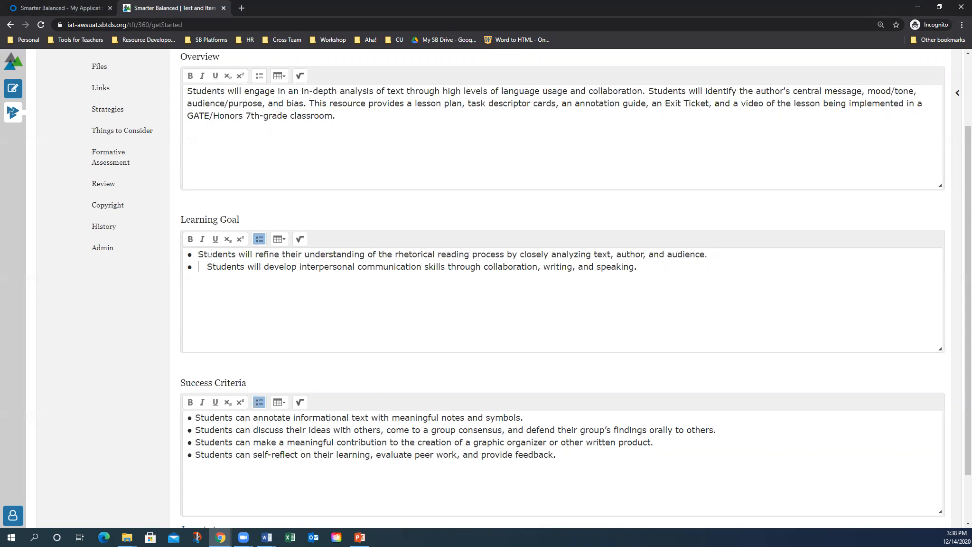
key("BackSpace")
key("Down")
key("BackSpace")
key("BackSpace")
key("BackSpace")
key("BackSpace")
Make 'Students' bold, italic and underlined in the first three Success Criteria bullets
scroll(261, 299, "down", 2)
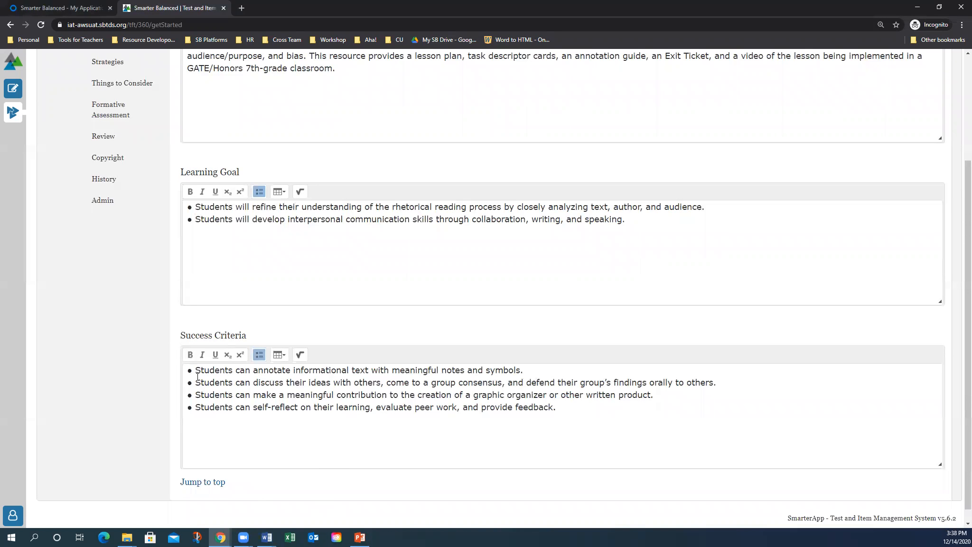
left_click_drag(197, 375, 234, 372)
left_click(191, 355)
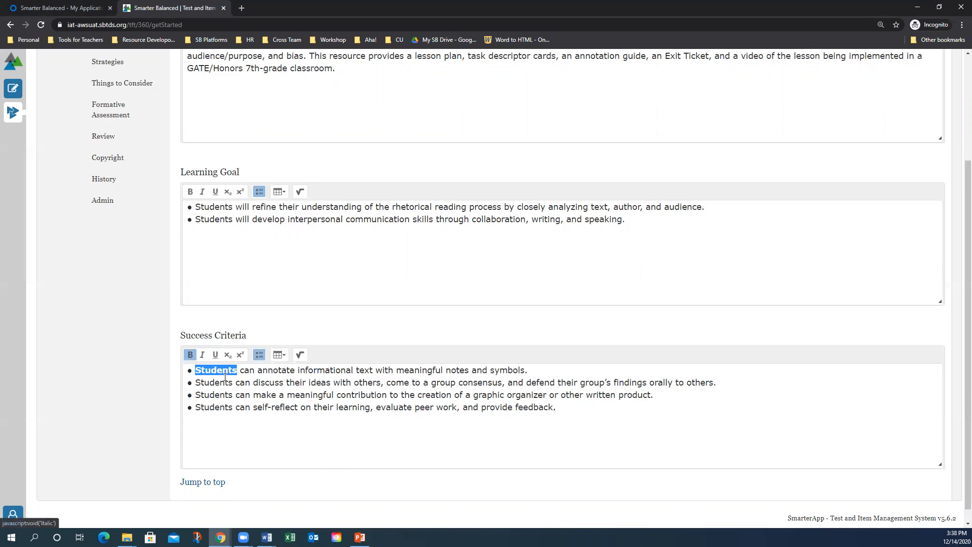
left_click_drag(229, 382, 217, 412)
left_click(203, 355)
left_click(215, 355)
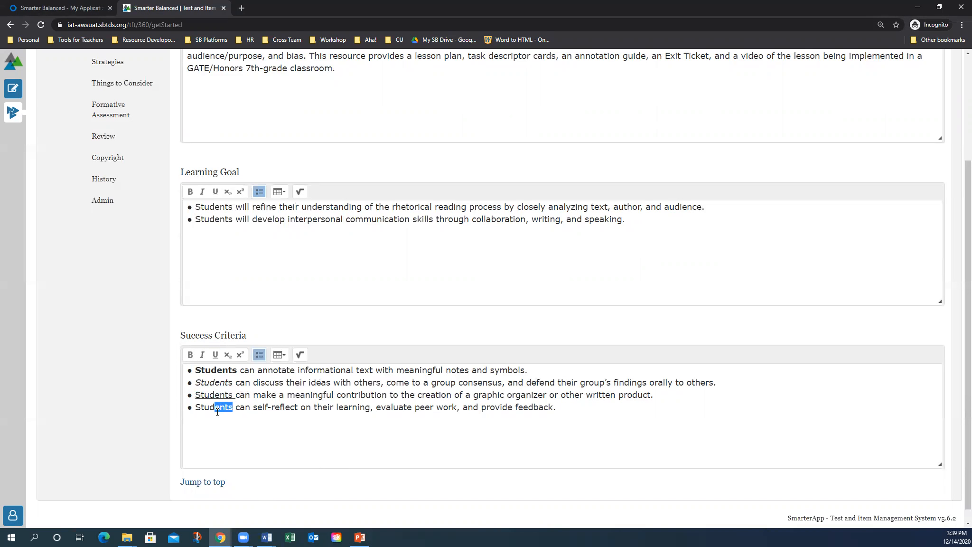
Make 'ents' subscript and 'reflect' superscript in the fourth criterion, then add an empty line
left_click(228, 355)
left_click(250, 407)
left_click_drag(267, 407, 293, 408)
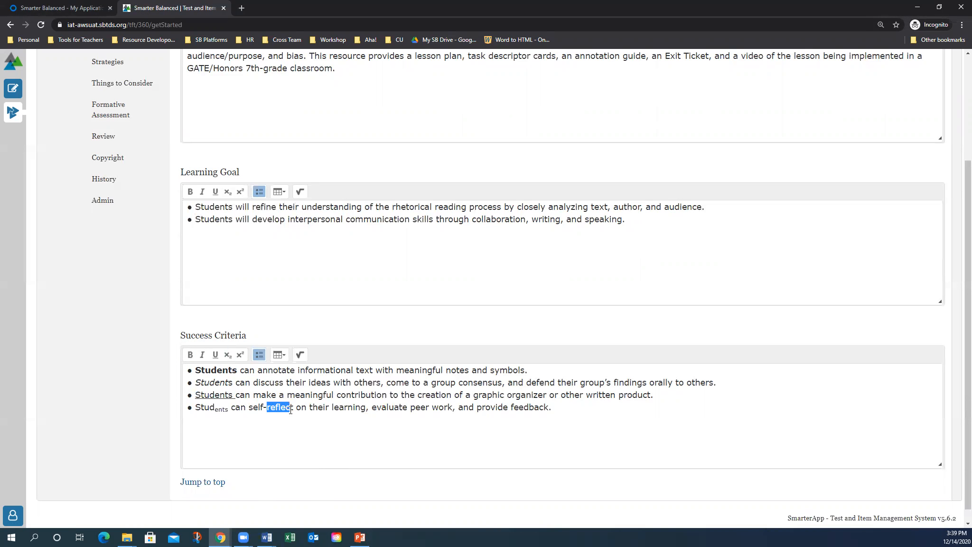
left_click(241, 354)
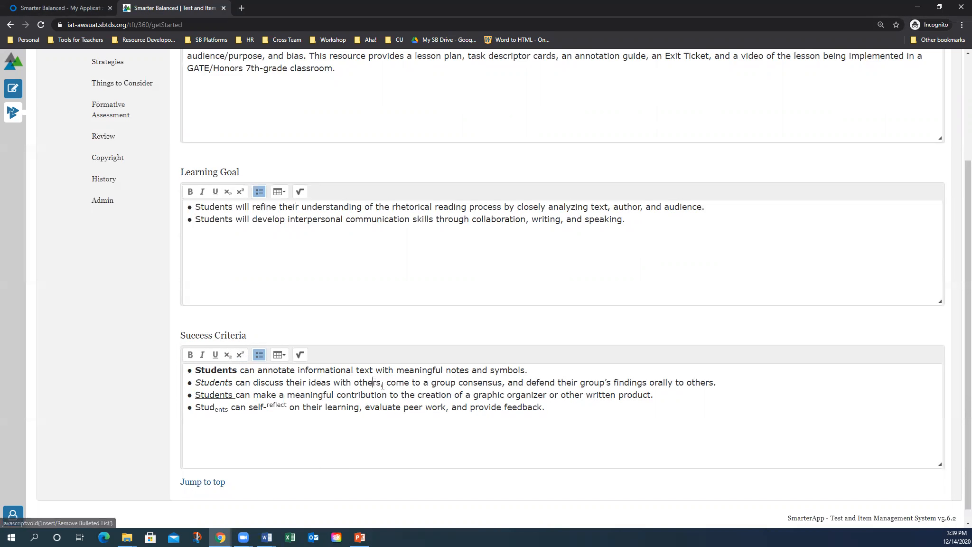
left_click(549, 409)
key("Return")
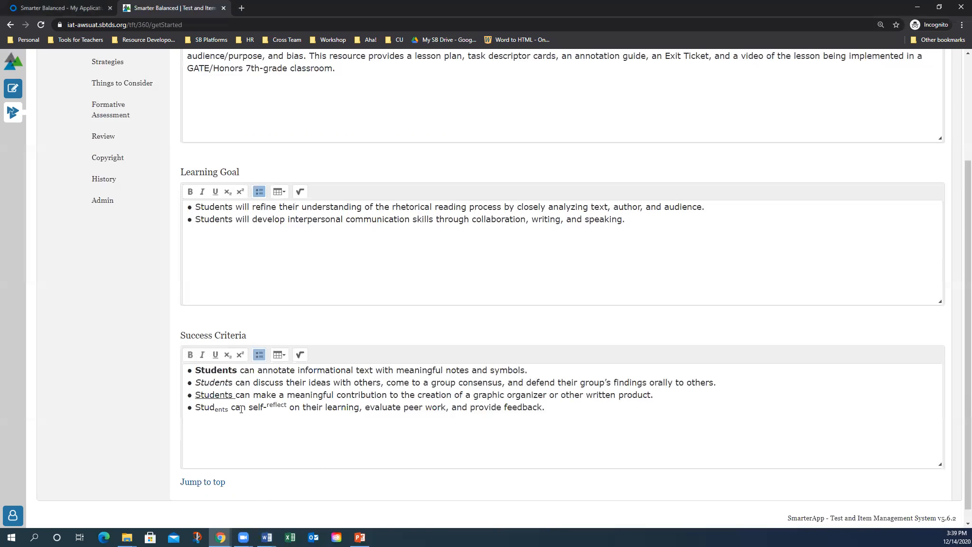
Insert a 2x3 table and fill the first row with 'dkfj', 'dfdf', 'dfdf'
left_click(282, 357)
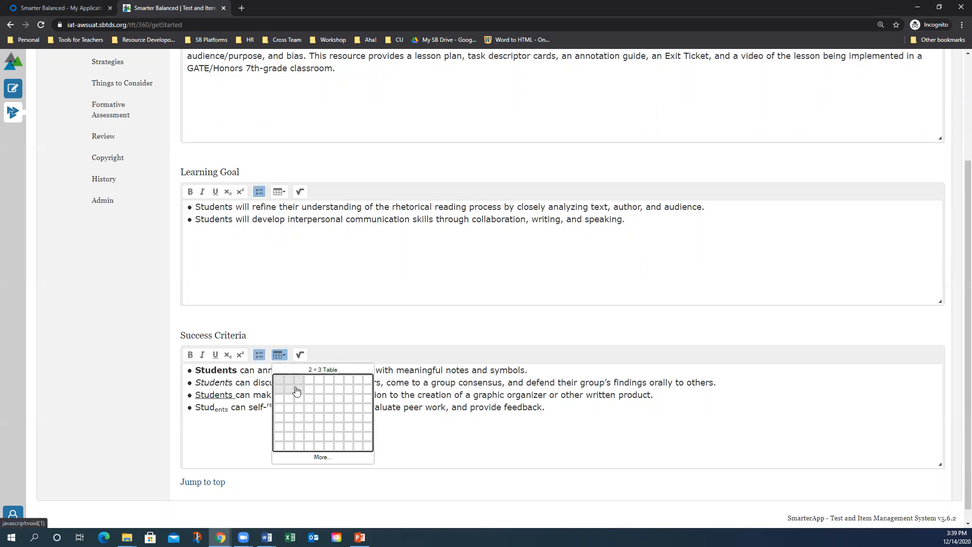
left_click(292, 387)
left_click(254, 425)
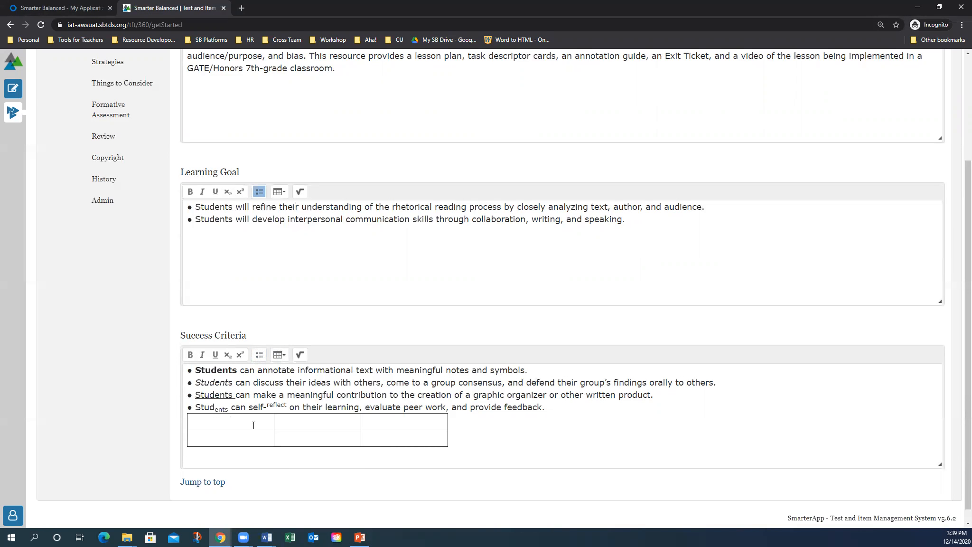
type("dkfj")
left_click(319, 425)
type("dfdf")
left_click(408, 427)
type("dfdf")
Fill the second row's cells with 'dfdf', 'dfdf' and 'df'
left_click(402, 434)
type("df")
left_click(297, 439)
type("dfdf")
left_click(233, 437)
type("dfdf")
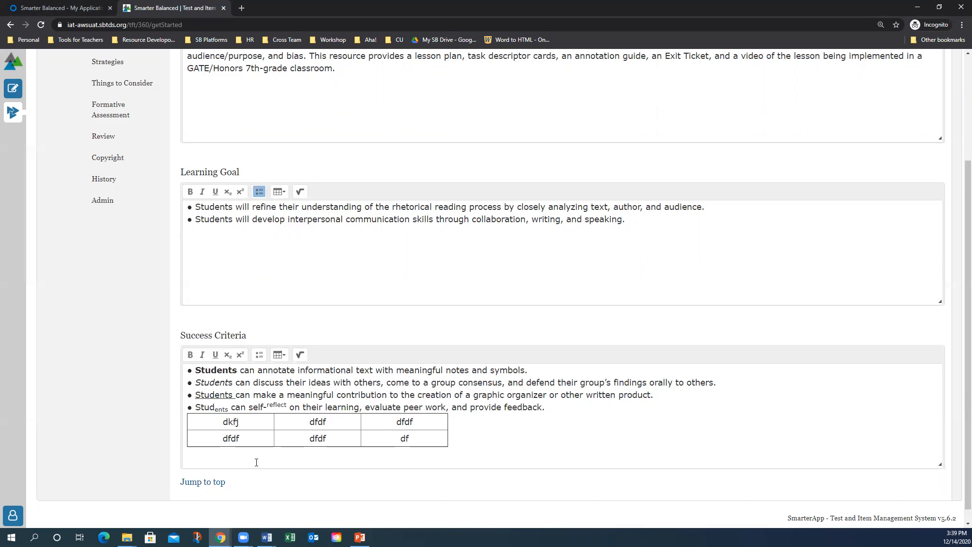
left_click(260, 392)
Insert a WIRIS cube root of 64 below the table and add a new line
left_click(300, 355)
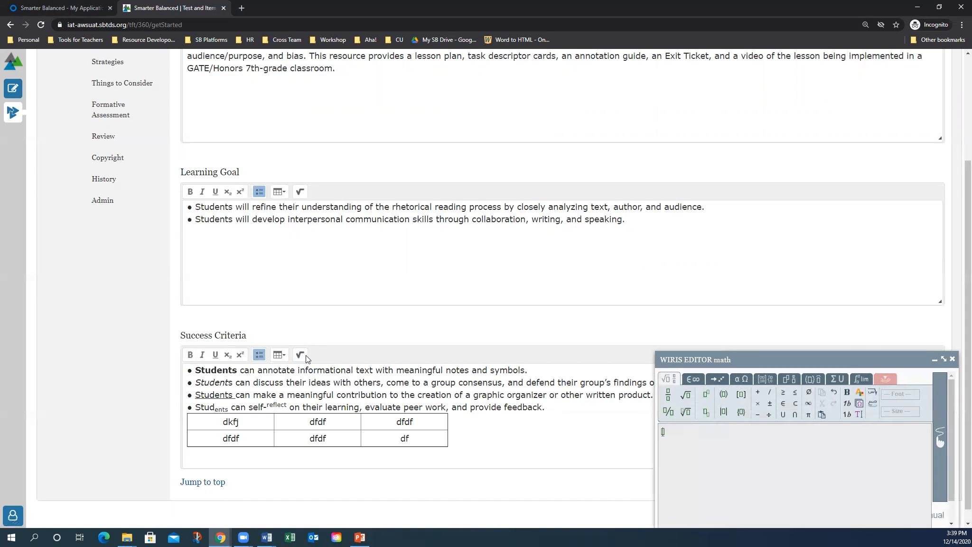
left_click(686, 411)
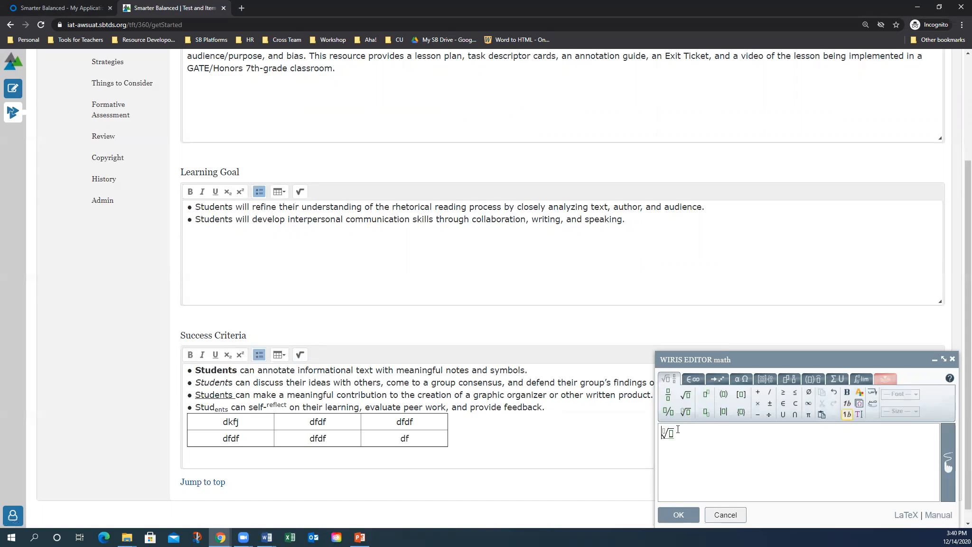
type("3√")
left_click(671, 432)
type("64")
left_click(680, 516)
scroll(540, 342, "down", 1)
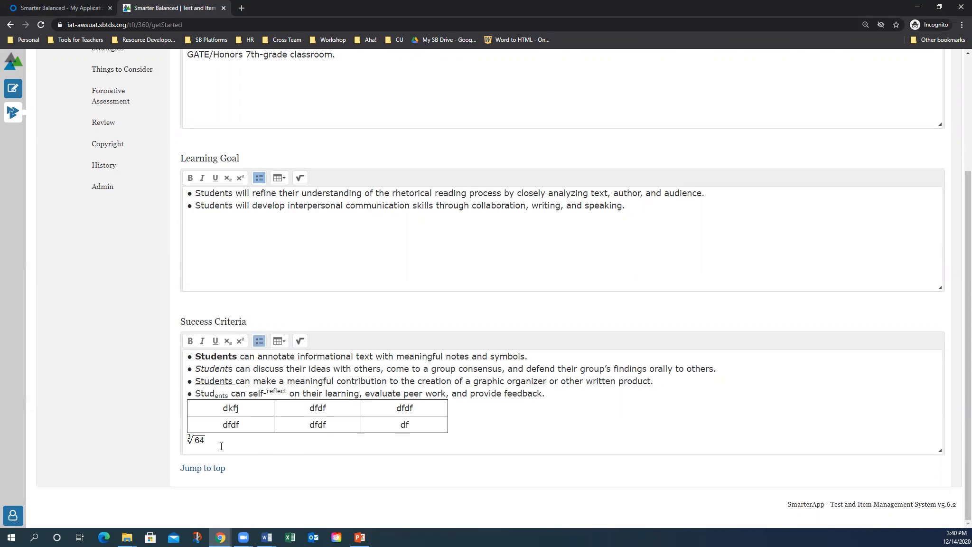
key("Return")
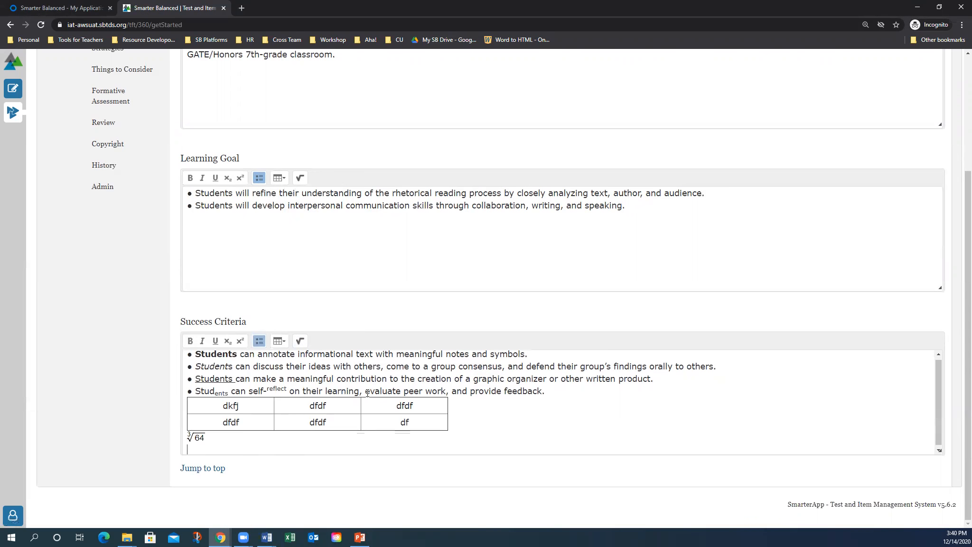
scroll(399, 411, "down", 1)
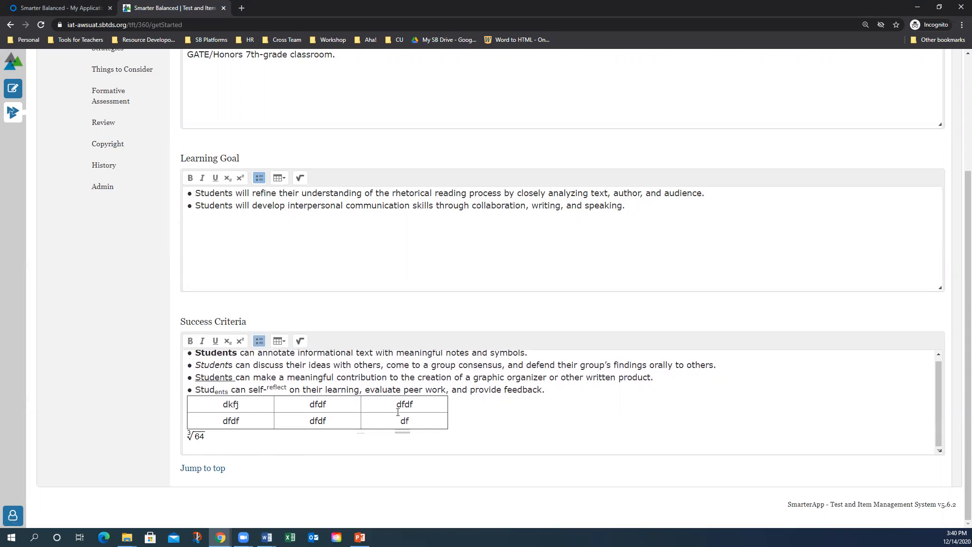
Finish editing Get Started, confirm the commit to the resource bank, and open Step-By-Step
left_click(202, 469)
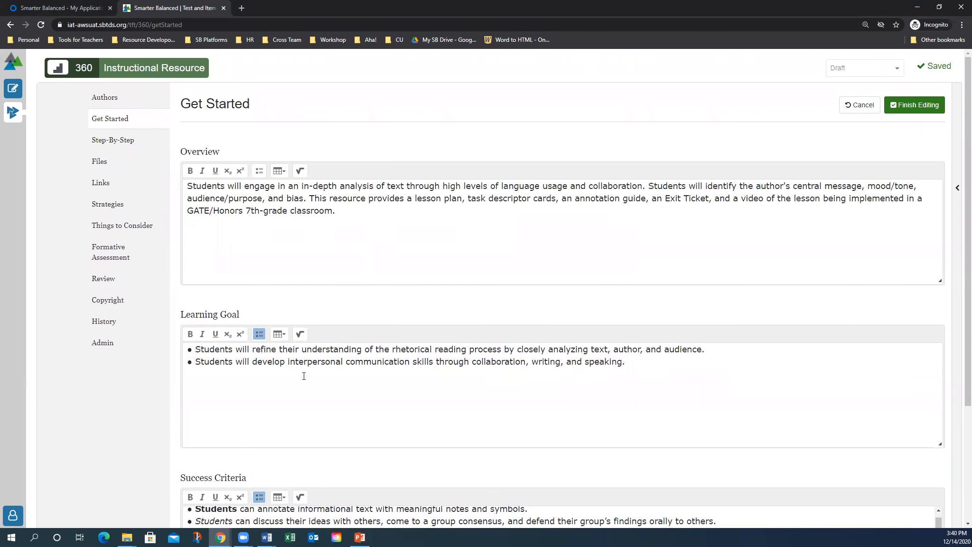
left_click(916, 104)
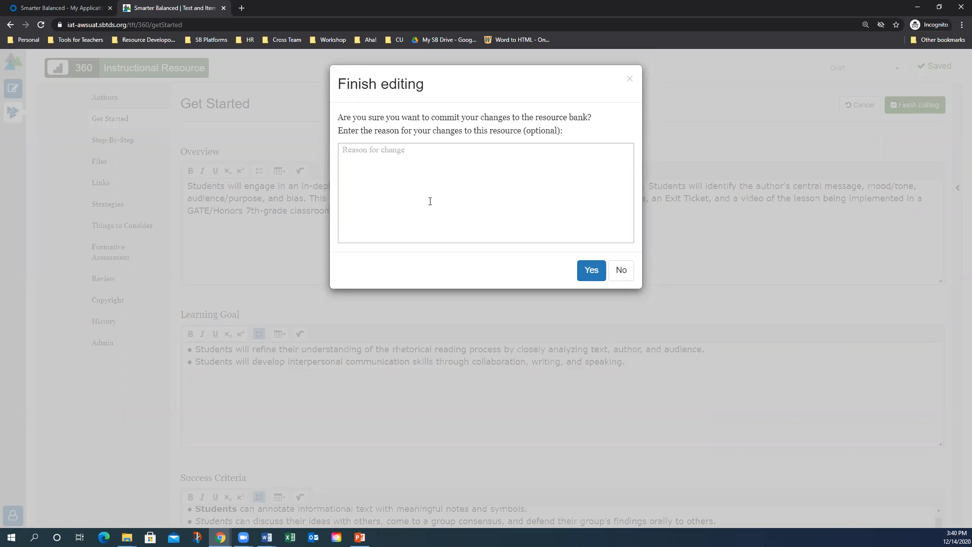
left_click(447, 175)
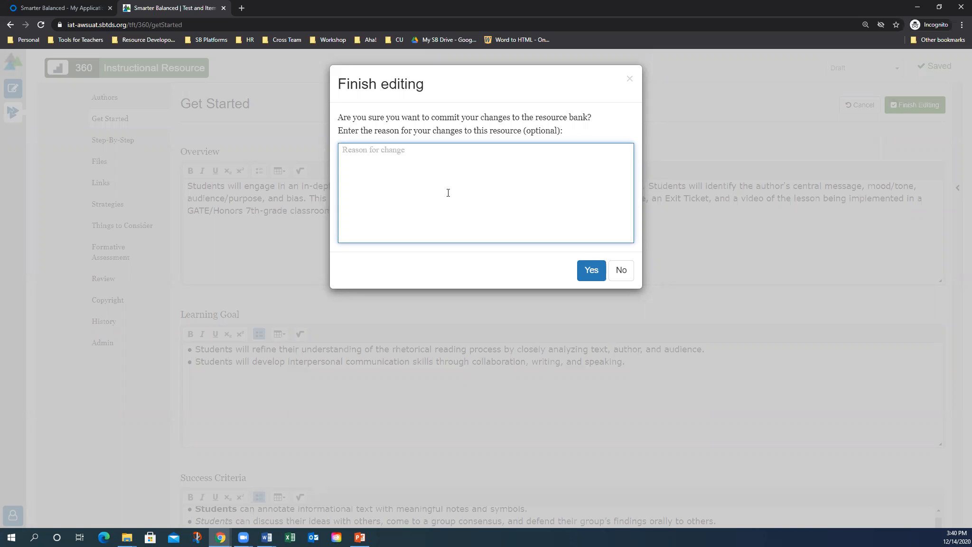
left_click(592, 271)
left_click(126, 140)
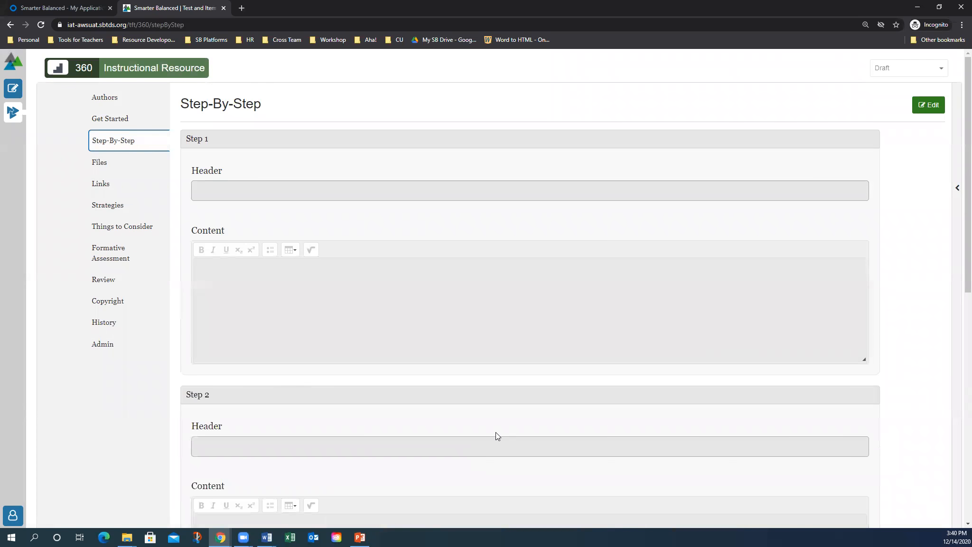
Unlock Step-By-Step for editing and paste 'Clarify Intended Learning' as the Step 1 header
left_click(930, 106)
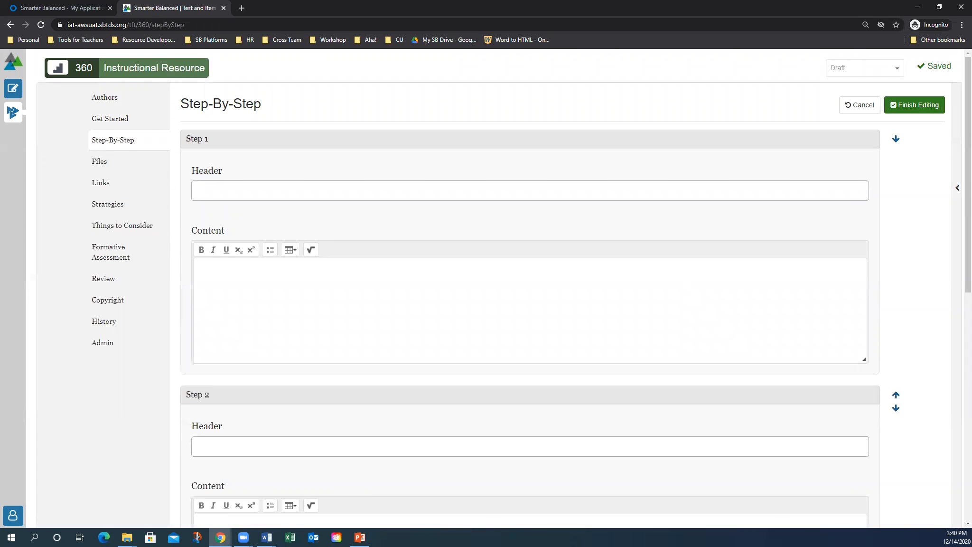
key("alt+Tab")
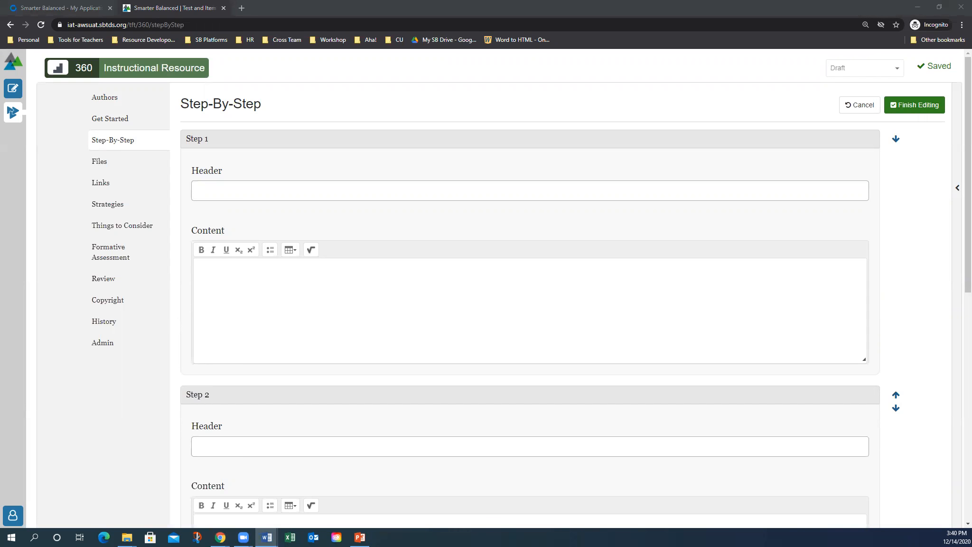
left_click(212, 199)
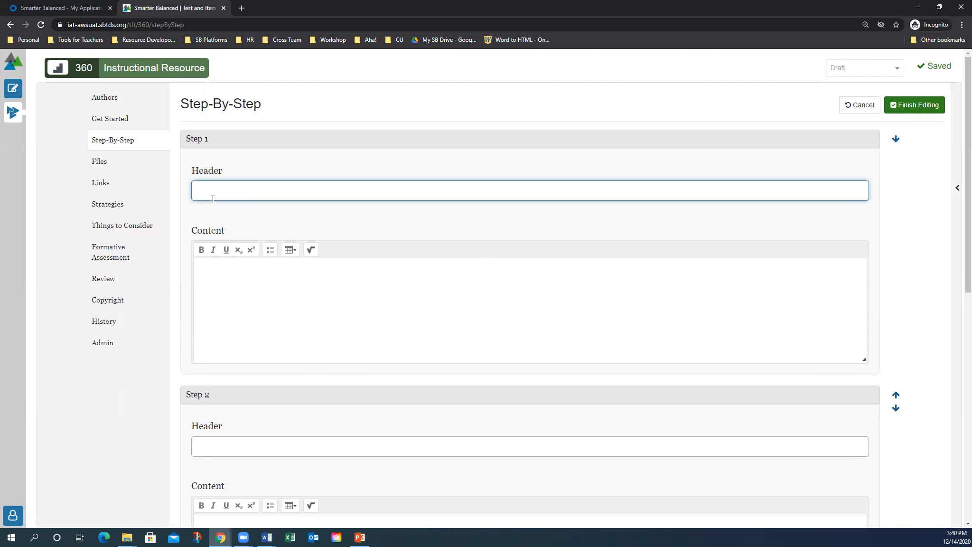
type("Clarify Intended Learning")
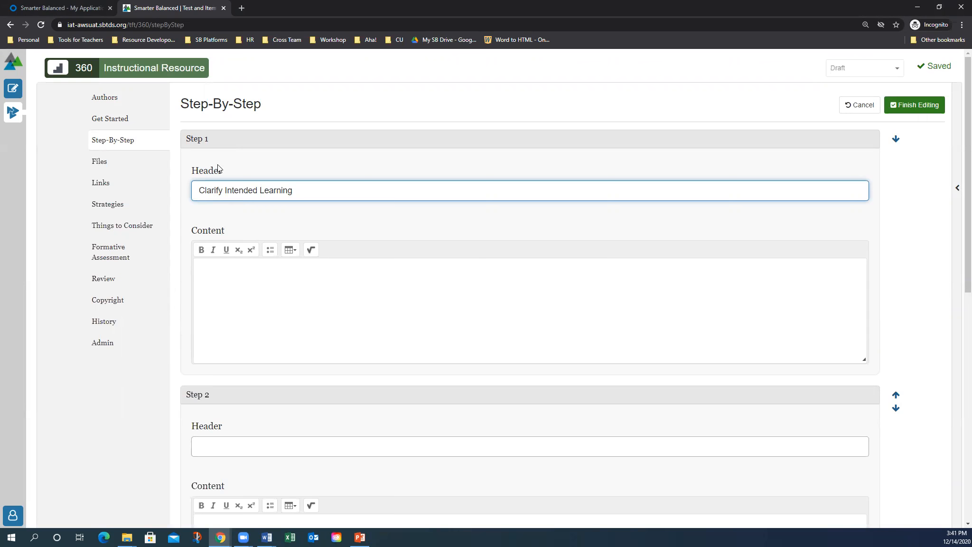
key("alt+Tab")
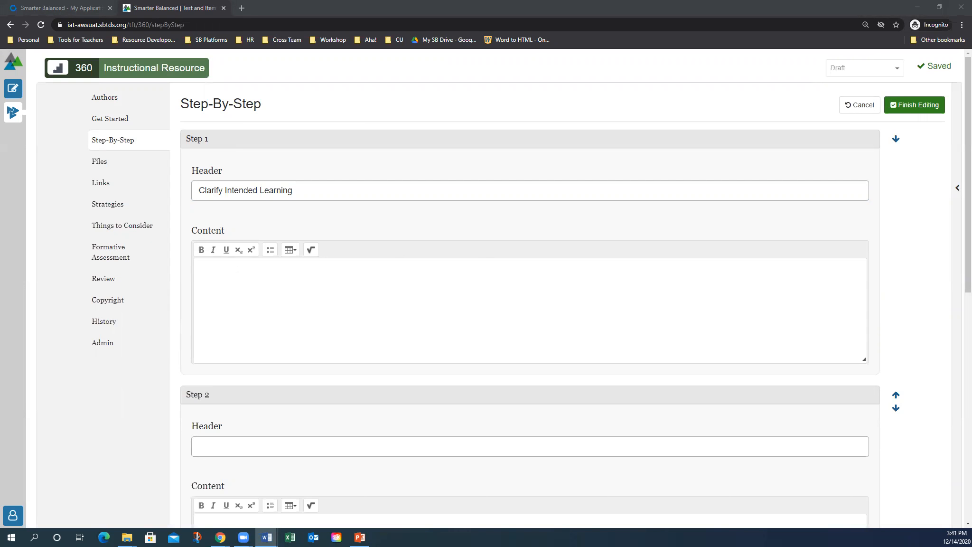
left_click(214, 279)
Paste the bulleted lesson instructions into the Step 1 Content editor
key("ctrl+v")
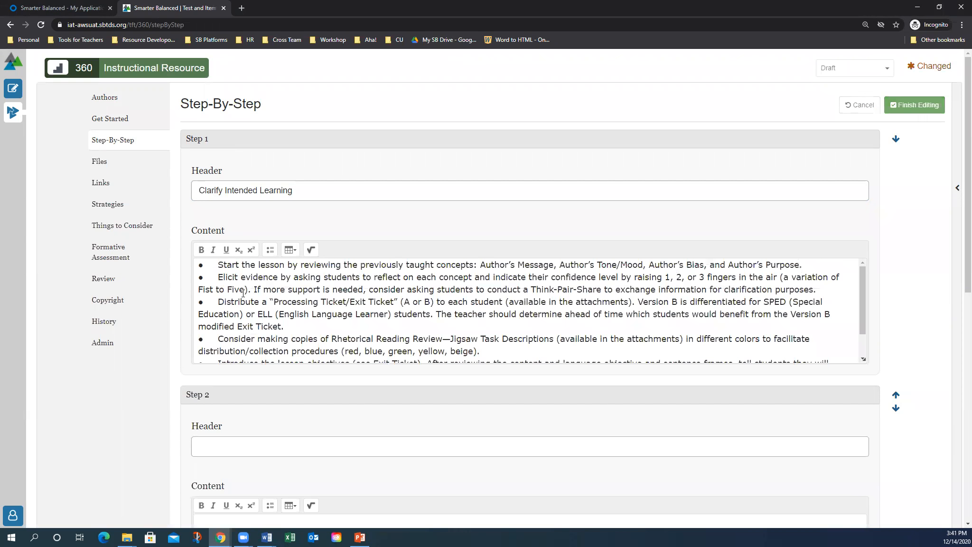
scroll(243, 293, "down", 2)
scroll(243, 293, "up", 2)
scroll(243, 293, "down", 4)
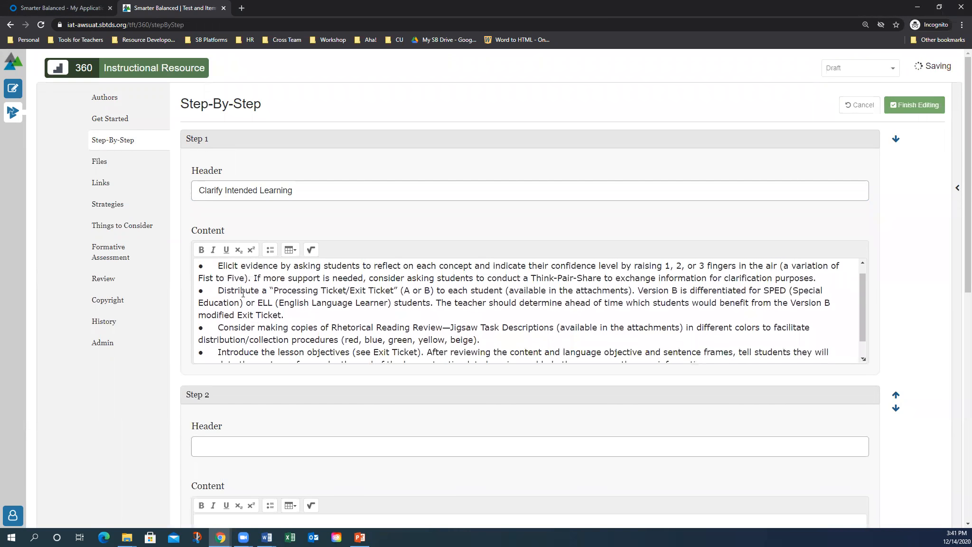
scroll(243, 289, "up", 1)
scroll(230, 261, "up", 1)
scroll(224, 309, "down", 1)
left_click_drag(221, 297, 192, 205)
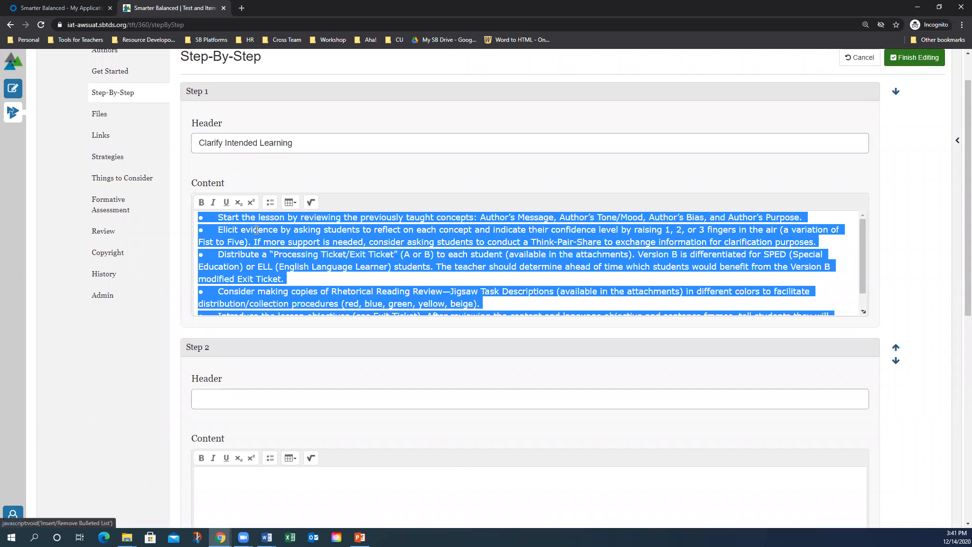
left_click(276, 248)
scroll(276, 248, "down", 1)
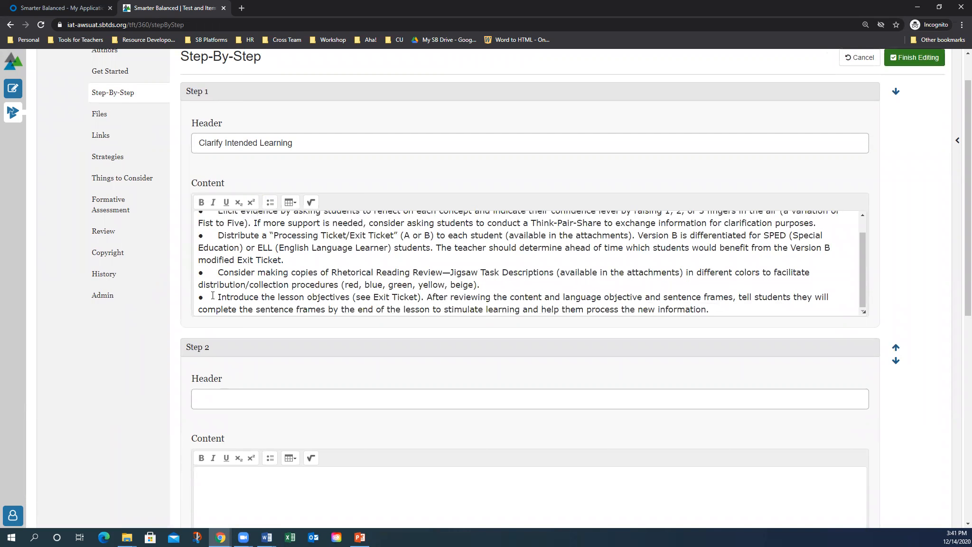
Close the extra gaps before the Introduce, Consider, Distribute, Elicit and Start bullets
key("BackSpace")
key("BackSpace")
key("BackSpace")
key("BackSpace")
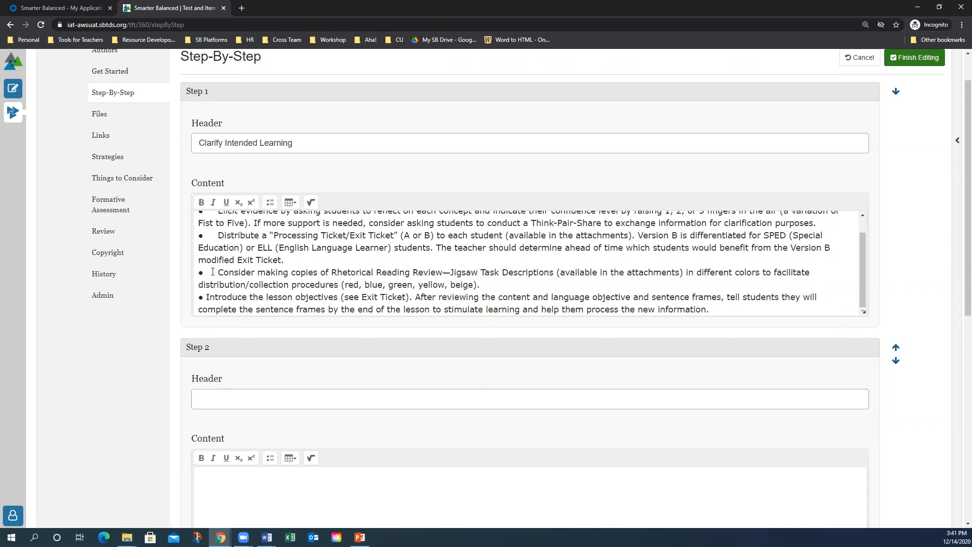
left_click(213, 272)
key("BackSpace")
key("BackSpace")
key("BackSpace")
key("BackSpace")
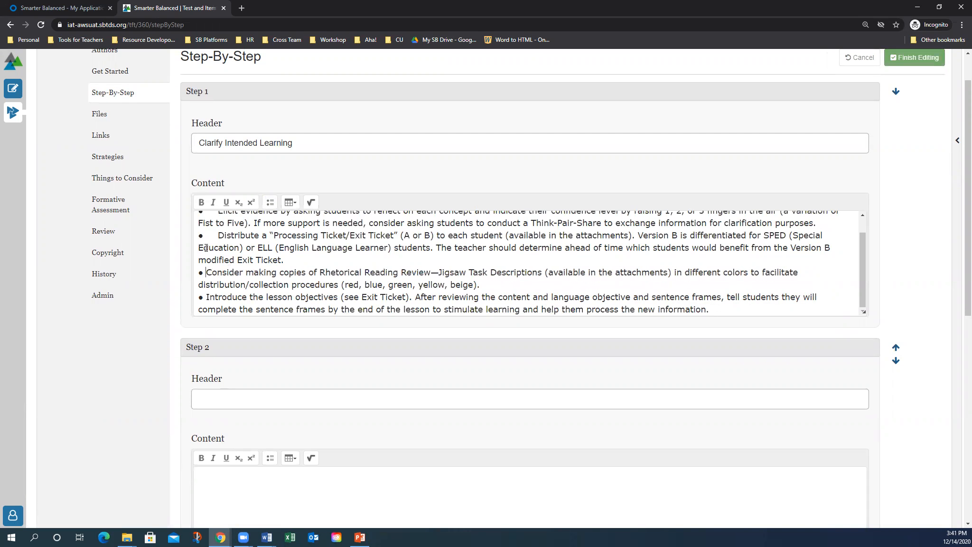
left_click(218, 235)
key("BackSpace")
key("BackSpace")
key("BackSpace")
key("BackSpace")
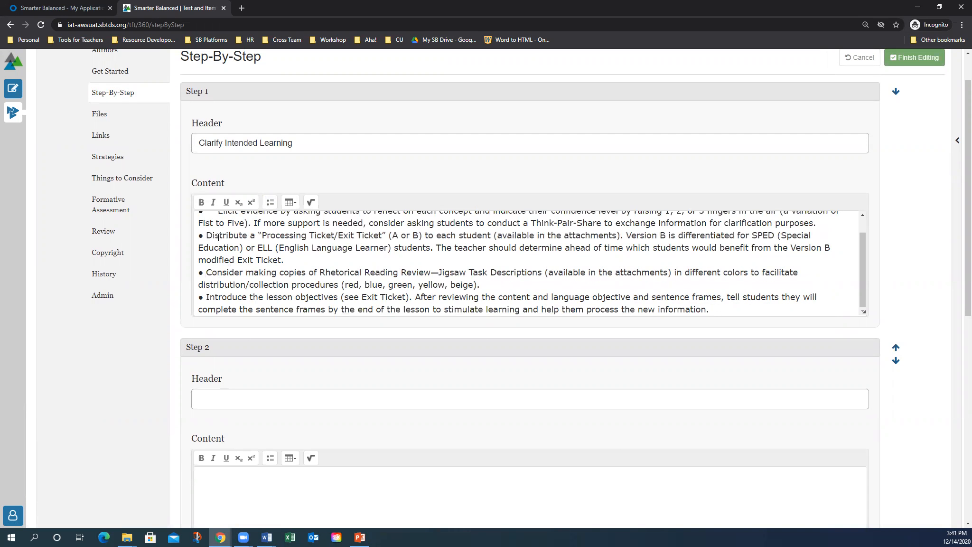
scroll(218, 236, "up", 1)
left_click(219, 231)
key("BackSpace")
key("BackSpace")
key("BackSpace")
left_click(220, 218)
key("BackSpace")
key("BackSpace")
key("BackSpace")
key("BackSpace")
scroll(245, 254, "up", 1)
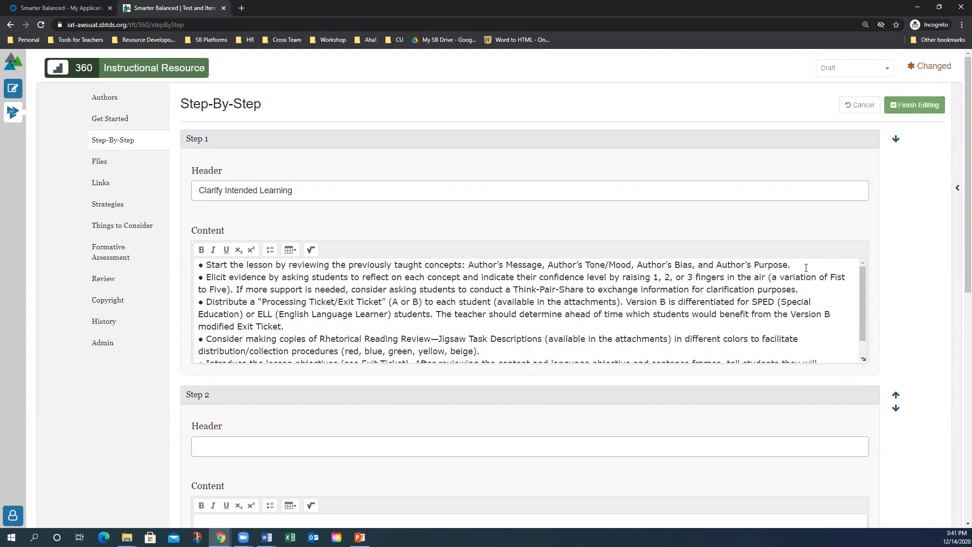
Delete the extra space between 'Purpose.' and 'If' in the first bullet
left_click_drag(796, 265, 762, 265)
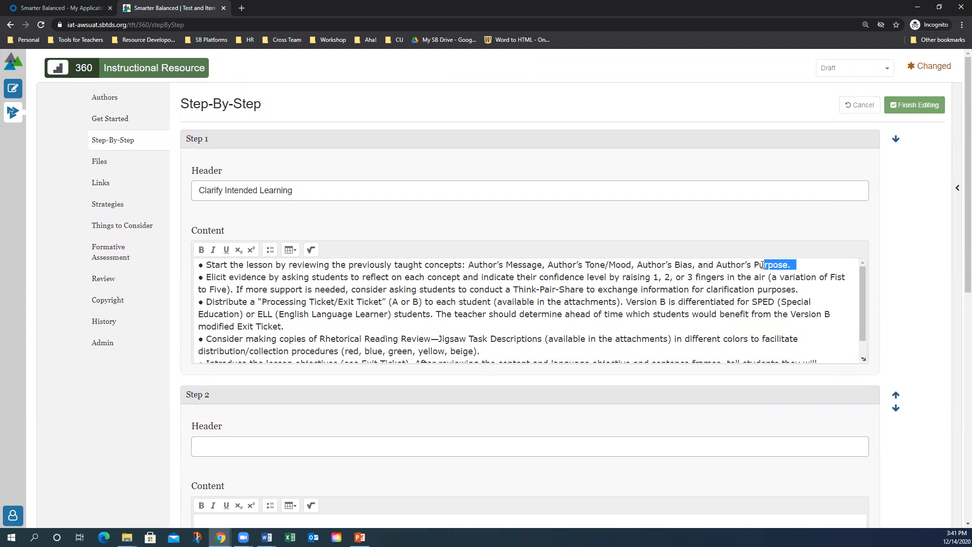
left_click(798, 265)
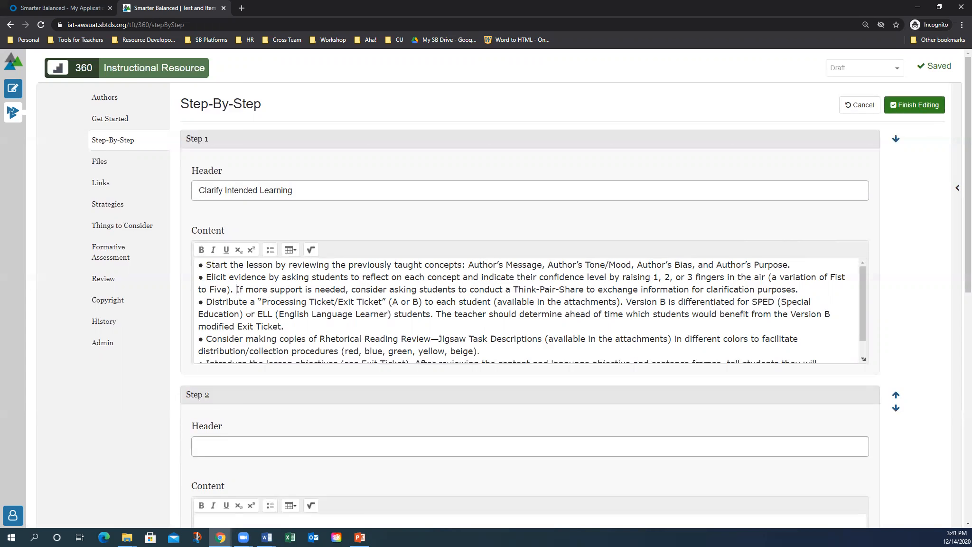
key("BackSpace")
scroll(312, 329, "down", 1)
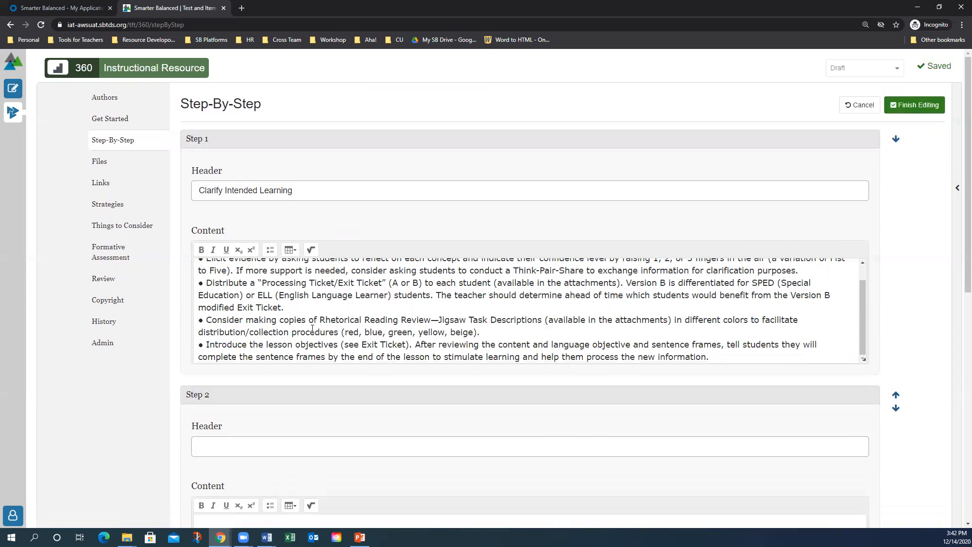
Add a 'Note:' line after the last bullet, tidying the surrounding blank lines
left_click(719, 357)
key("Return")
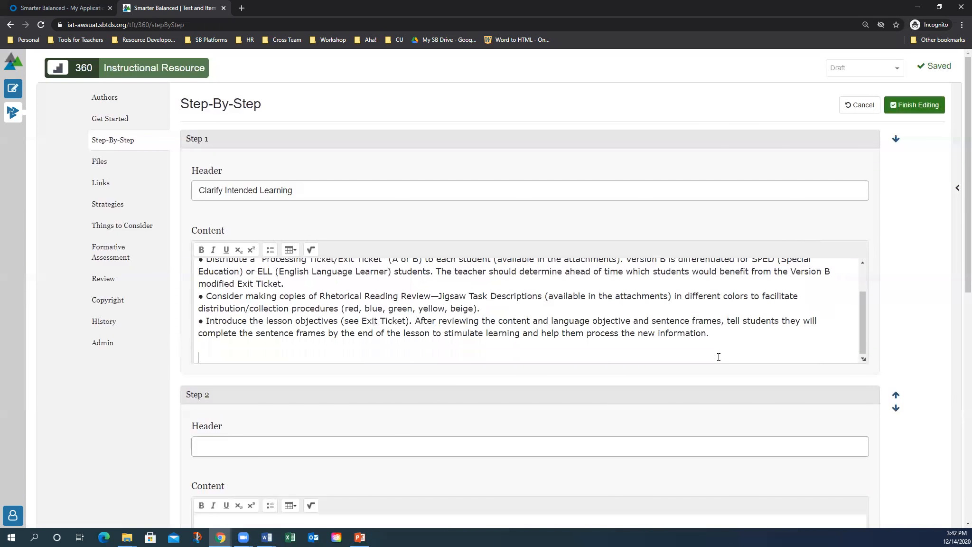
key("Return")
type("Note:")
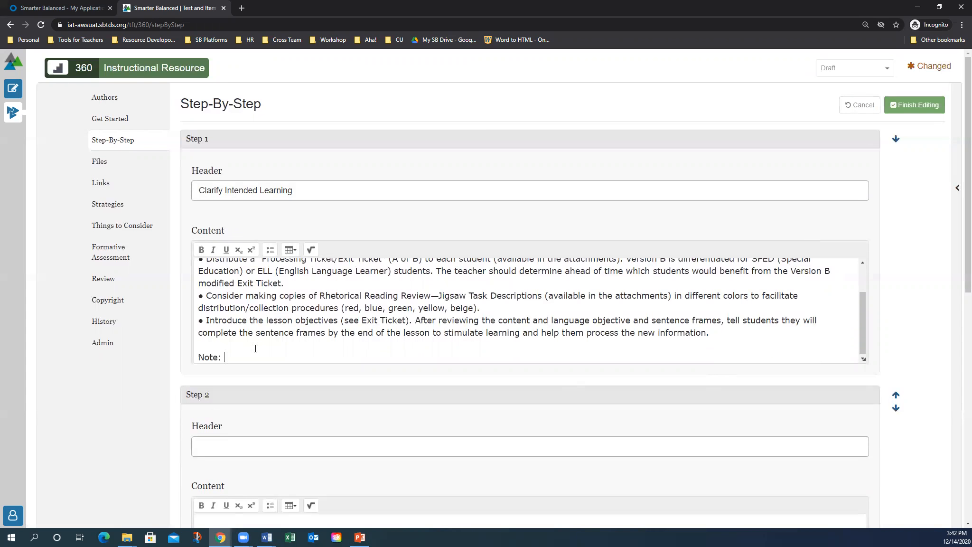
left_click(206, 346)
key("BackSpace")
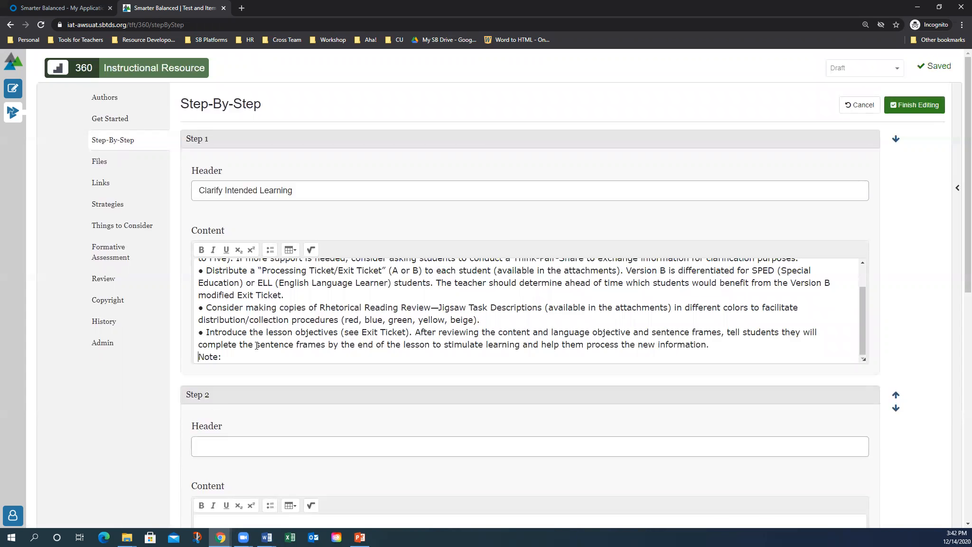
left_click(221, 356)
scroll(237, 357, "down", 1)
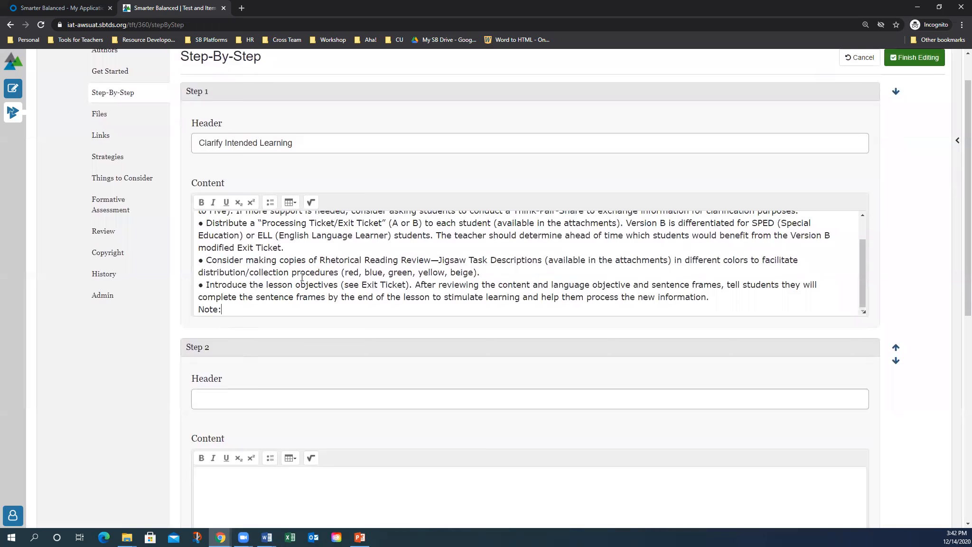
key("Return")
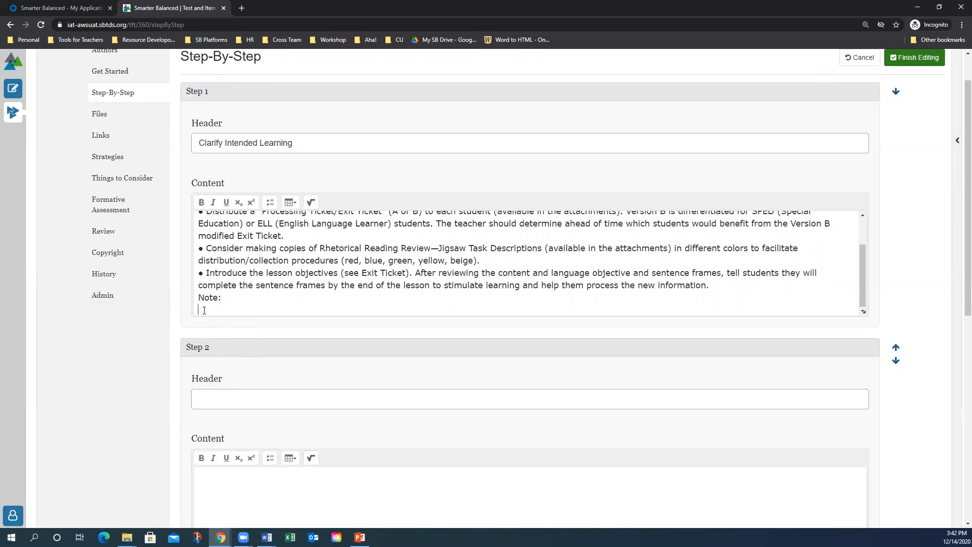
key("BackSpace")
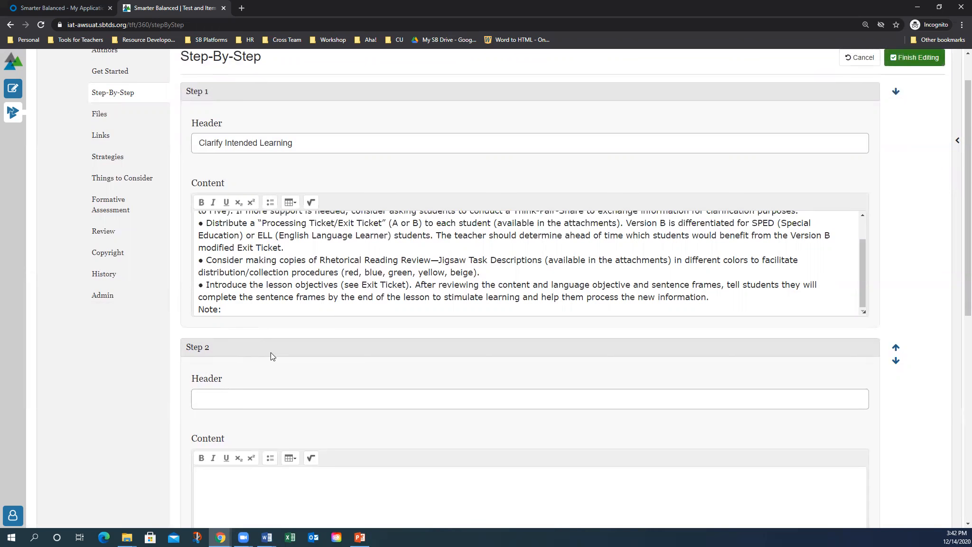
scroll(274, 352, "up", 1)
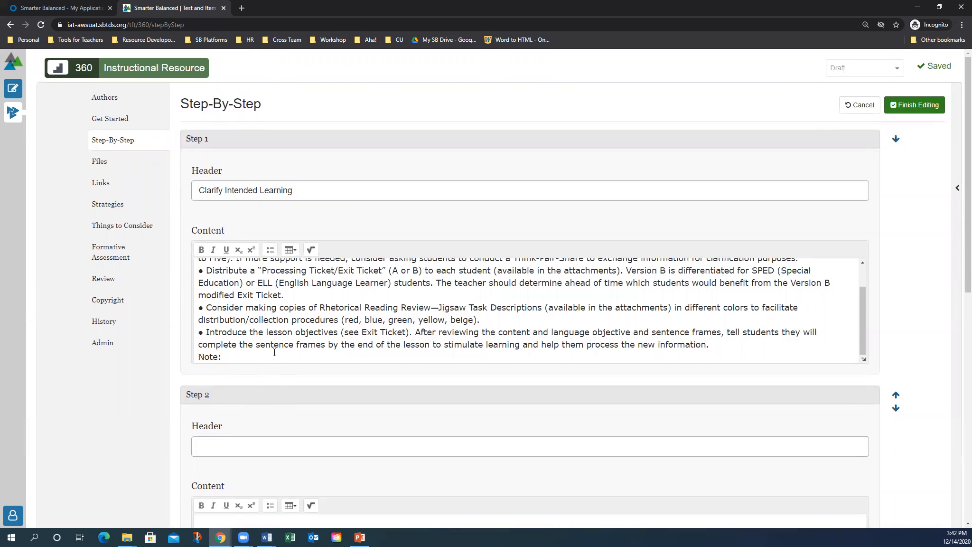
scroll(274, 353, "down", 7)
Add a step headed 'Example', move it to Step 3, and remove the empty fourth step
scroll(274, 352, "down", 2)
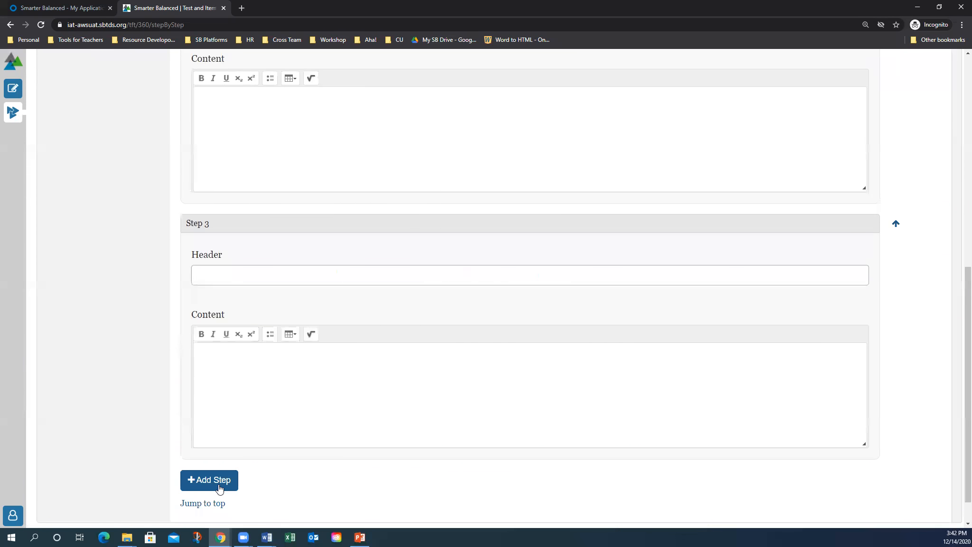
left_click(219, 488)
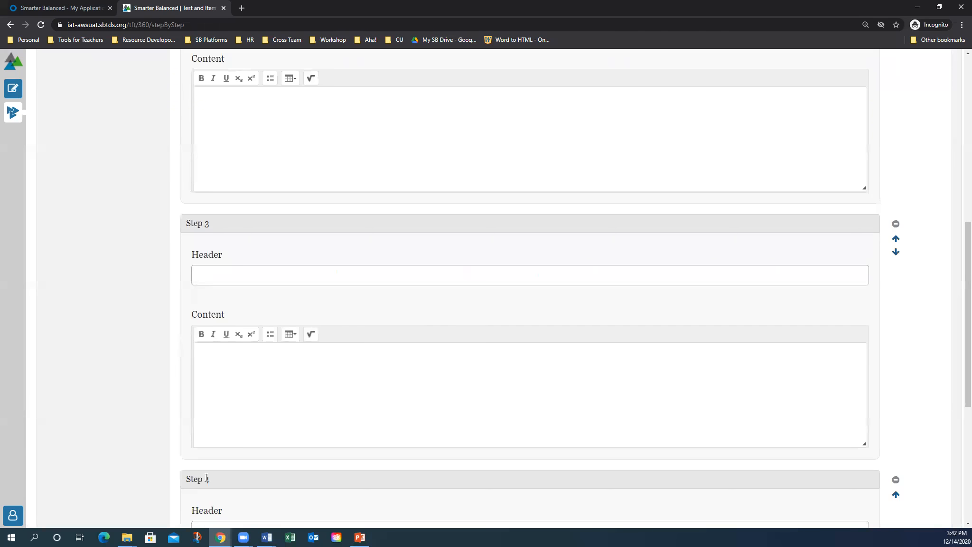
scroll(209, 481, "down", 6)
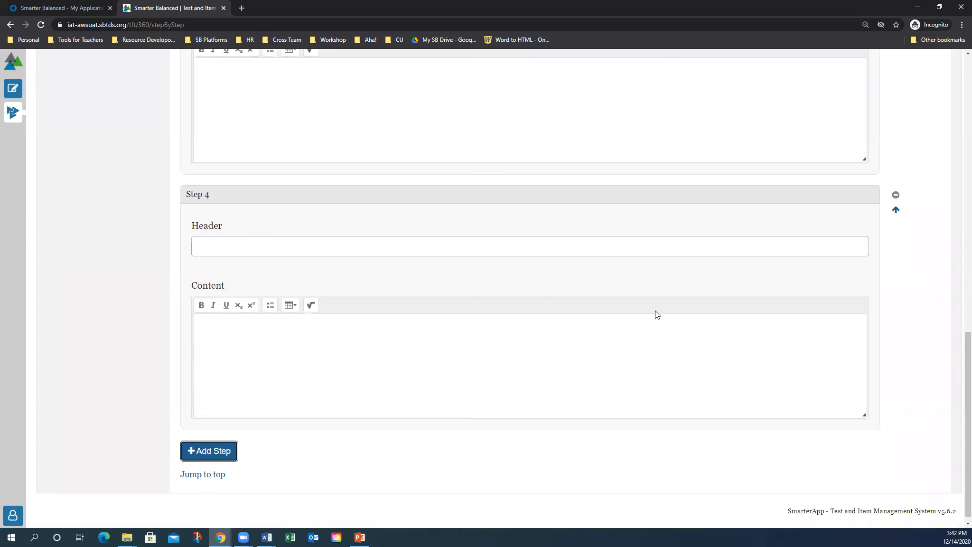
left_click(896, 217)
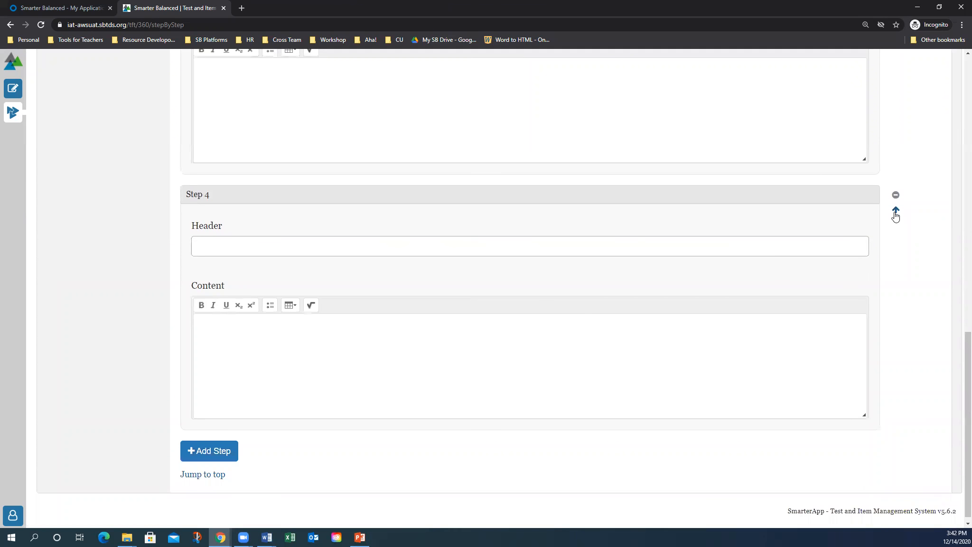
scroll(334, 290, "down", 2)
left_click(201, 295)
type("Example")
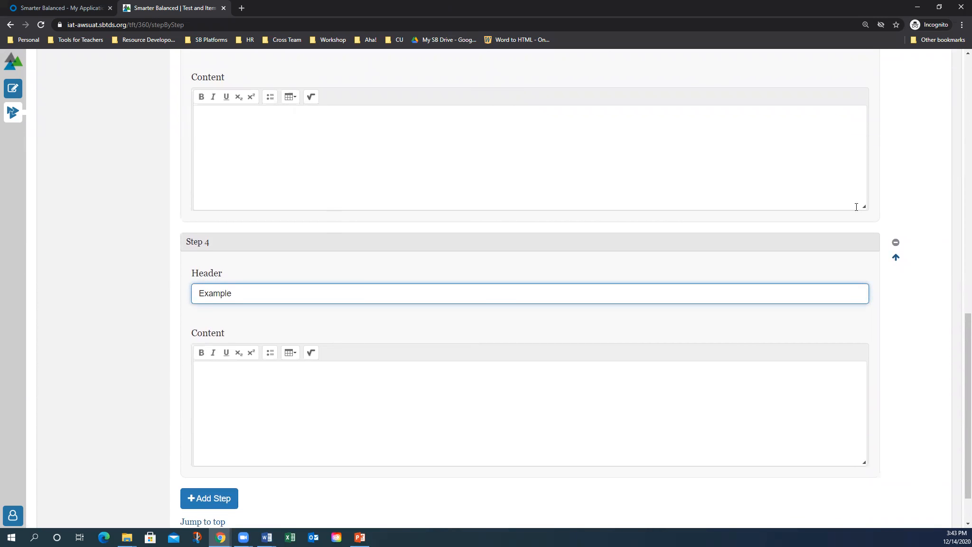
left_click(896, 257)
scroll(857, 261, "up", 3)
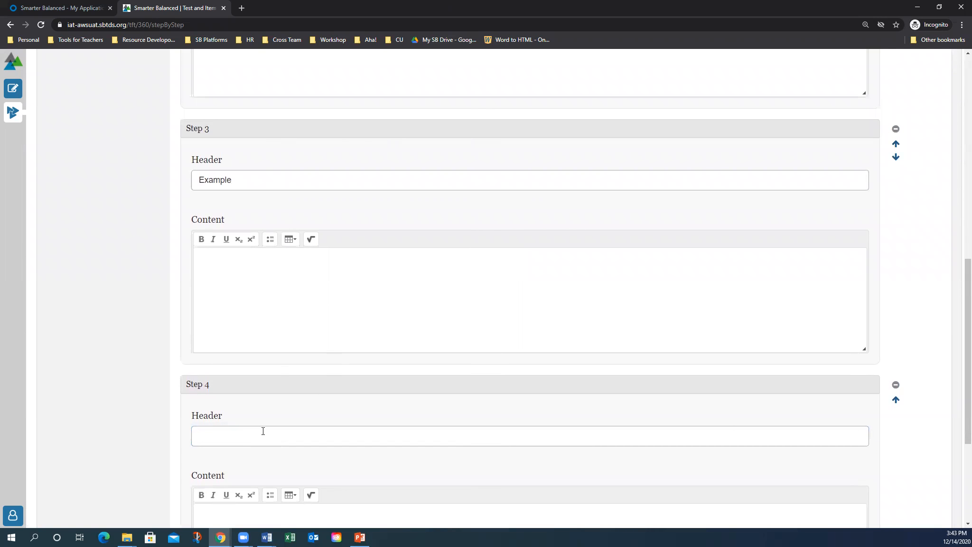
scroll(332, 369, "down", 1)
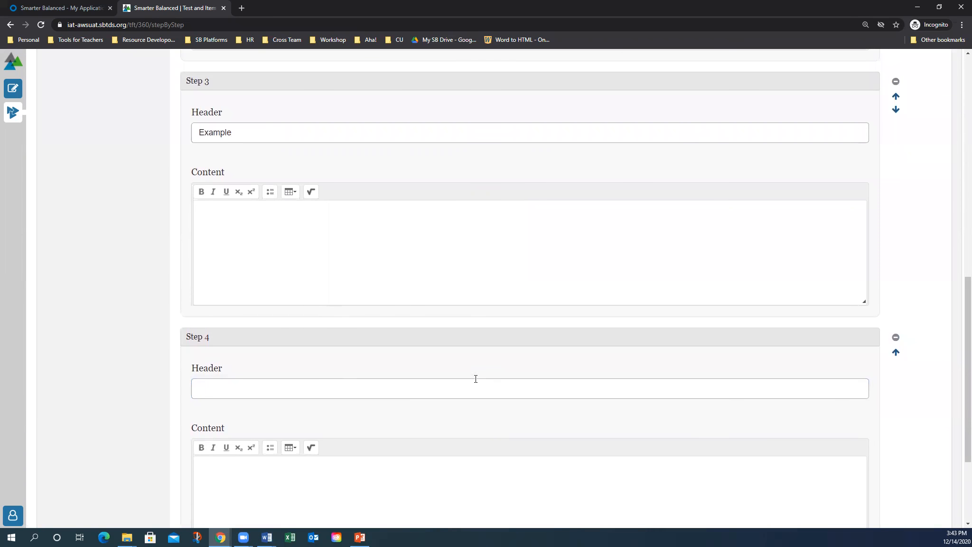
left_click(895, 337)
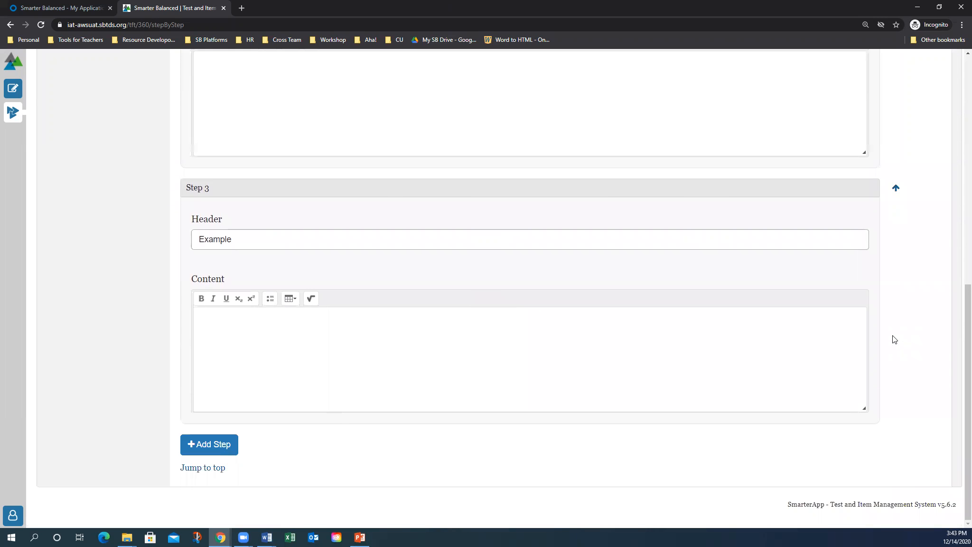
Commit the Step-By-Step edits to the resource bank
scroll(863, 343, "up", 7)
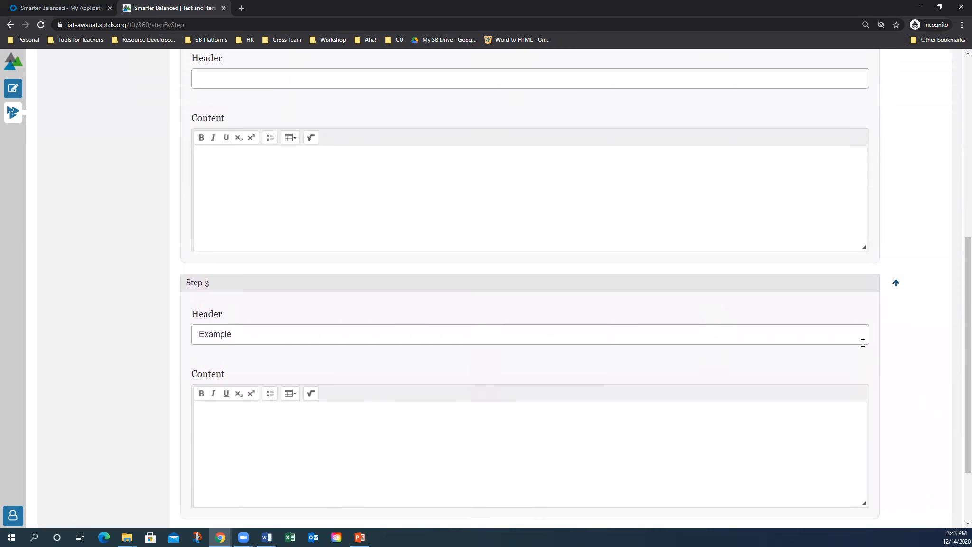
scroll(863, 342, "up", 3)
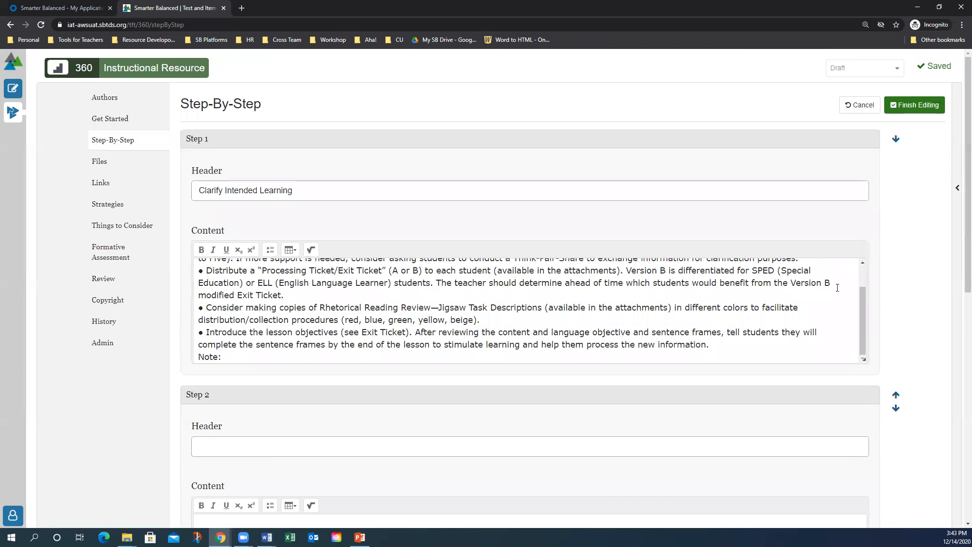
left_click(918, 107)
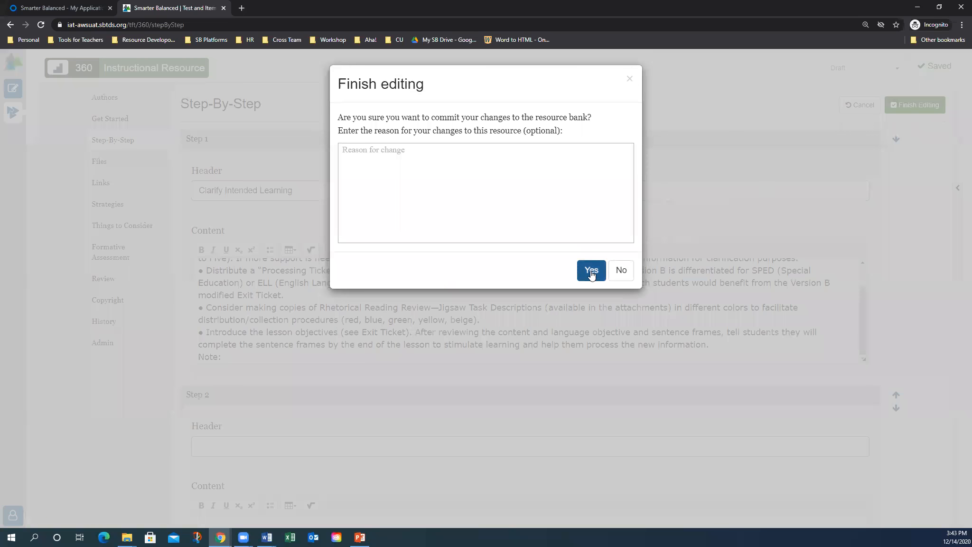
left_click(591, 270)
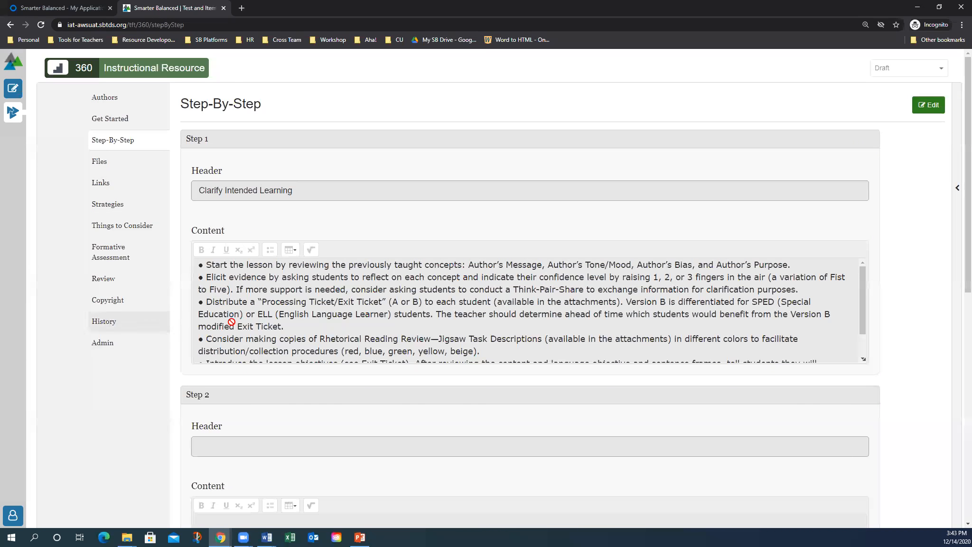
In Files edit mode, add Attachment 1 named 'Jigsaw Task #1' with category Handout
left_click(99, 163)
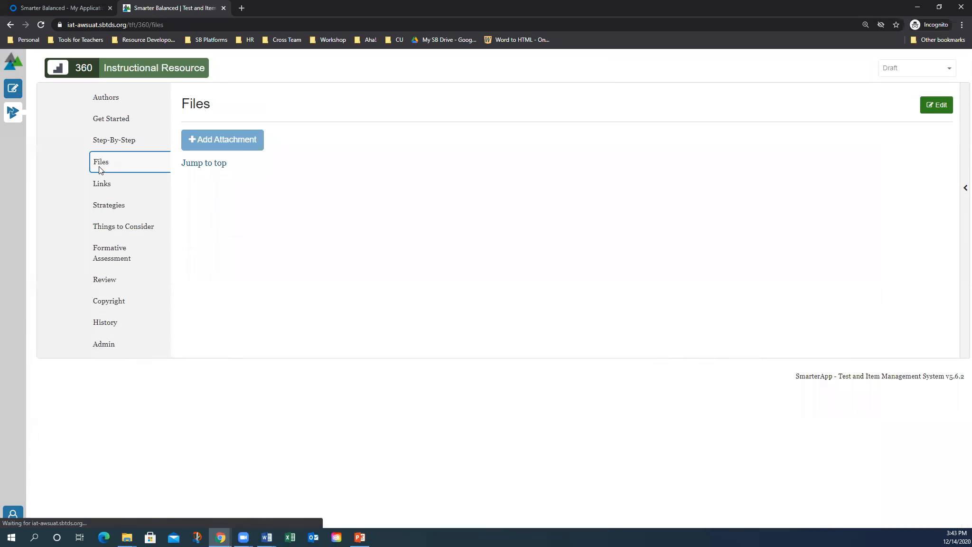
left_click(940, 110)
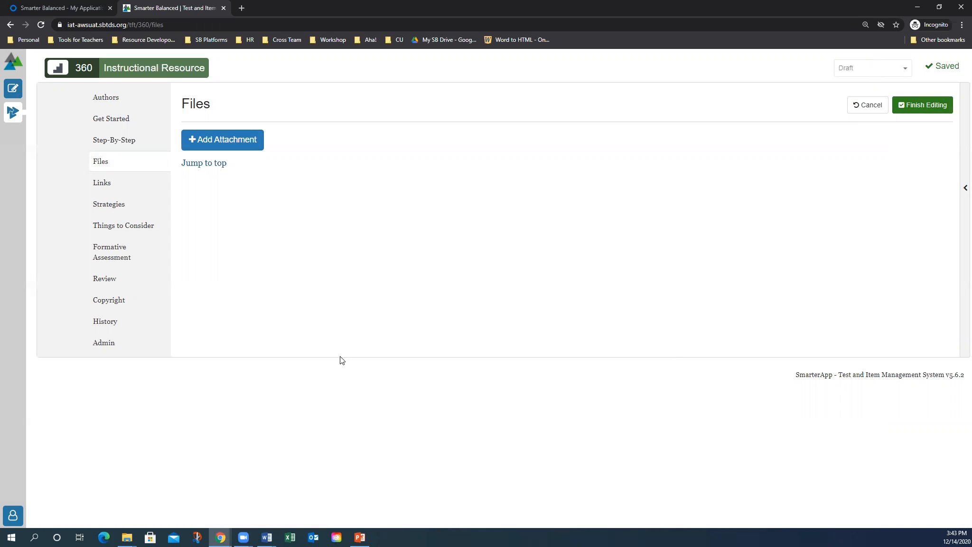
left_click(220, 143)
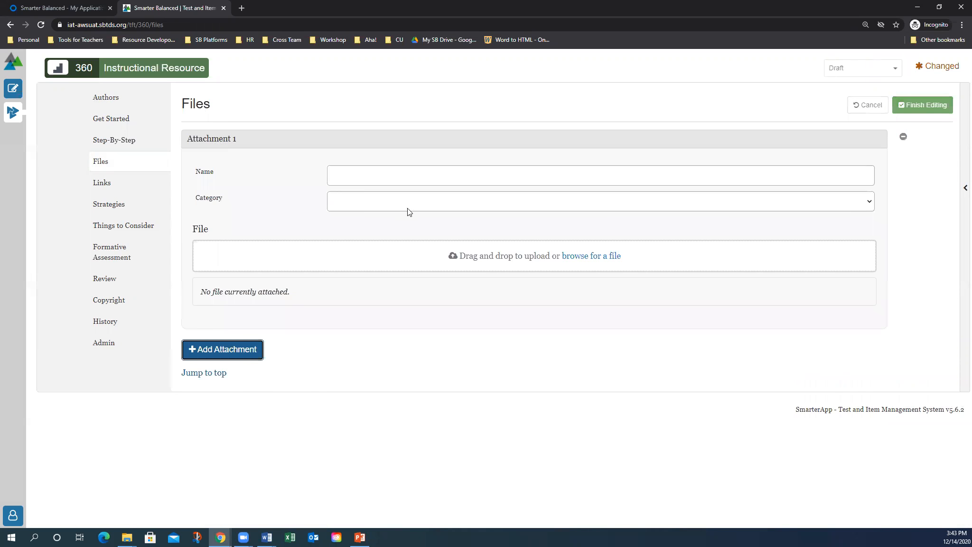
left_click(392, 183)
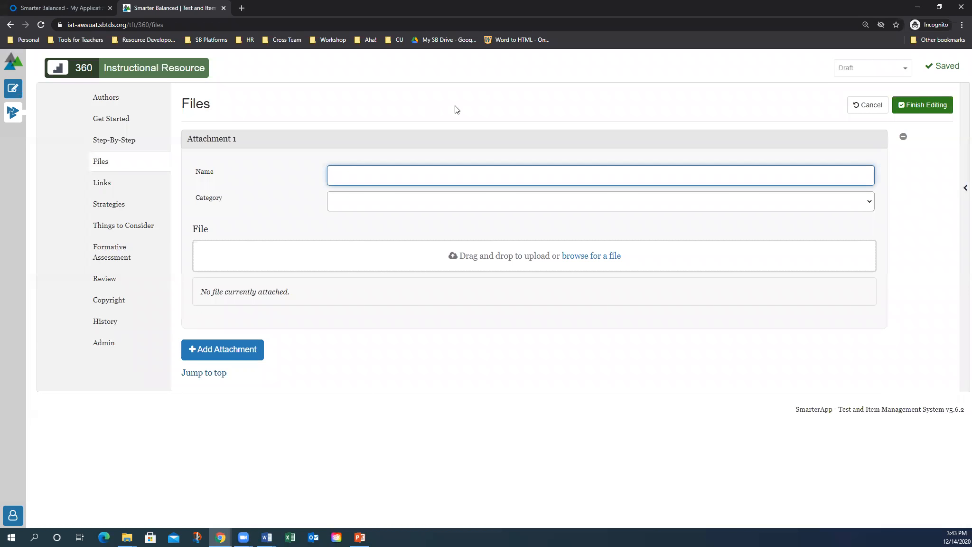
type("Jigsaw Task #1")
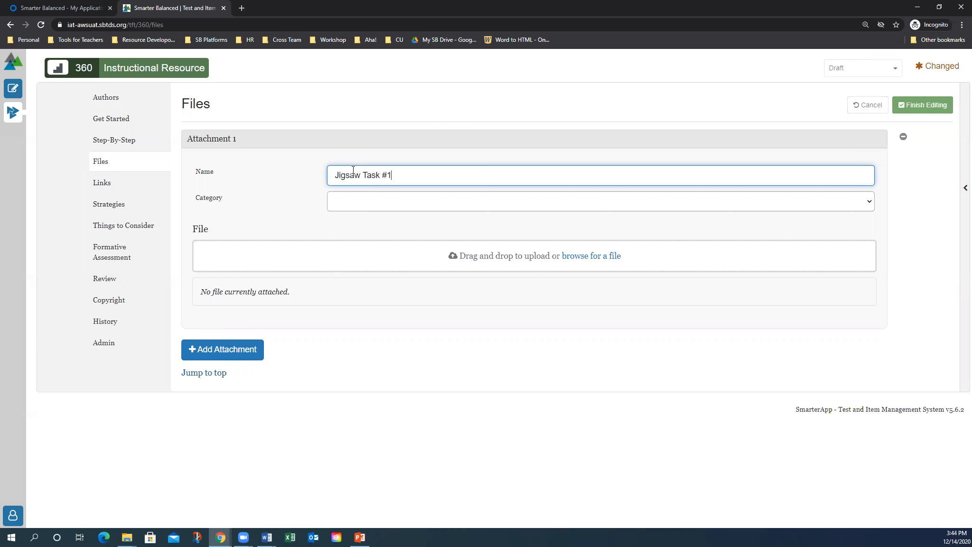
left_click(401, 204)
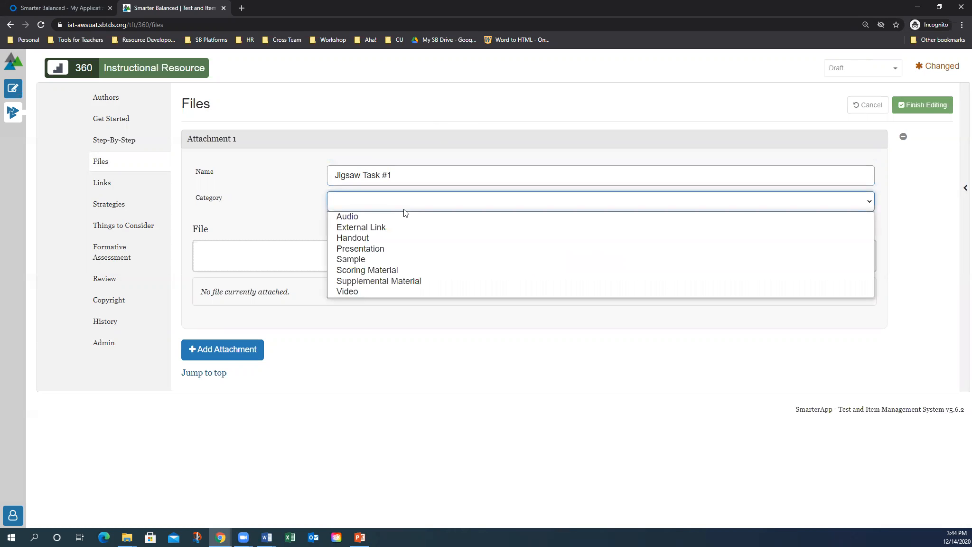
left_click(369, 238)
left_click(379, 201)
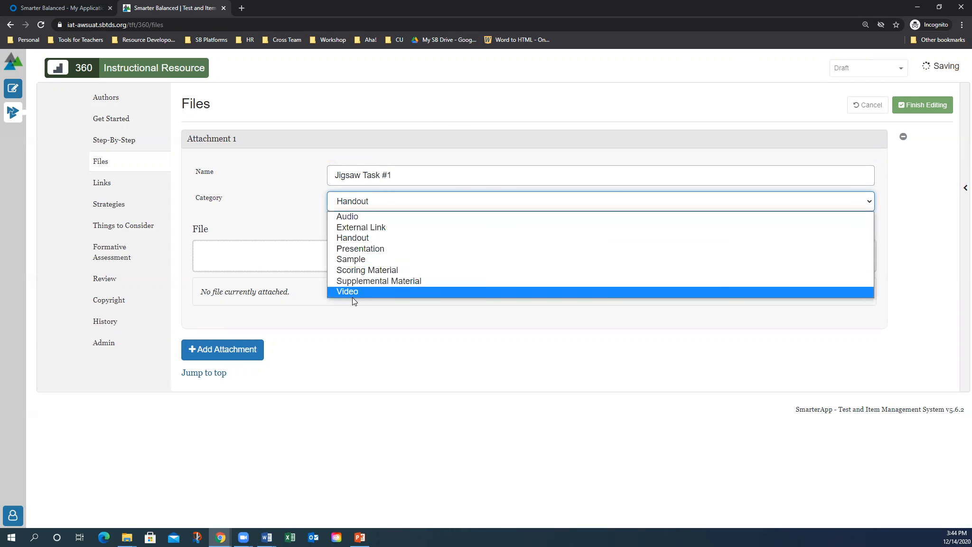
left_click(362, 238)
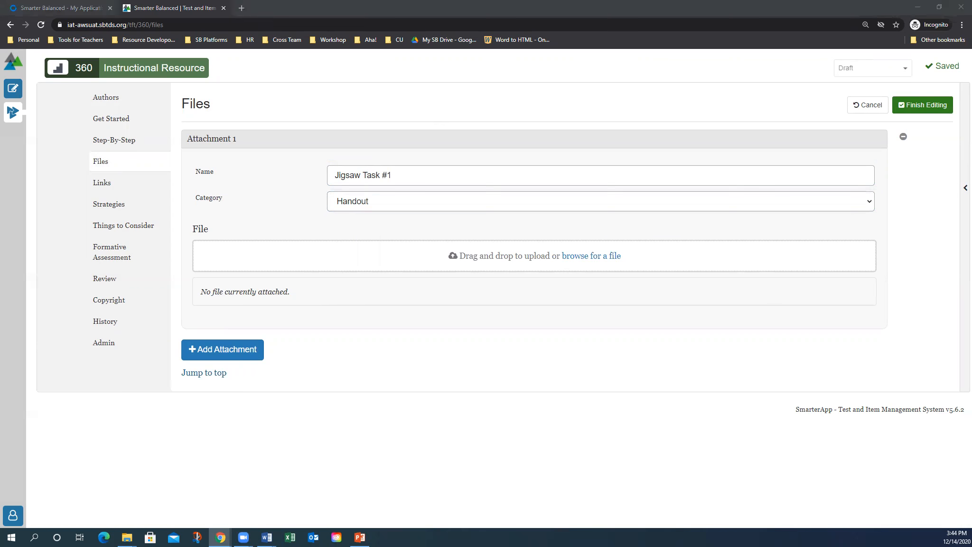
Upload 'rhetorical reading review jigsaw task descriptions slide presentation.pptx', replacing the first upload with the renamed file
left_click_drag(557, 243, 526, 259)
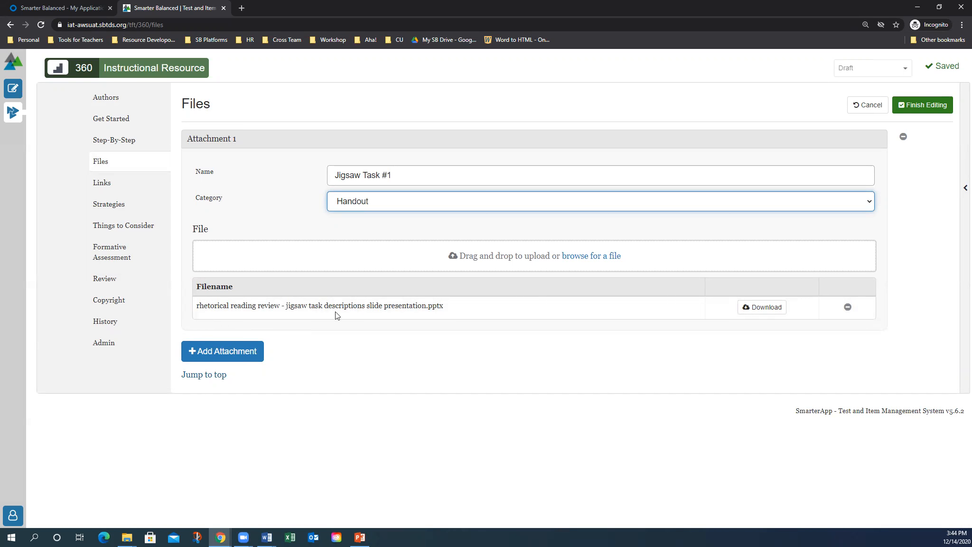
left_click(848, 307)
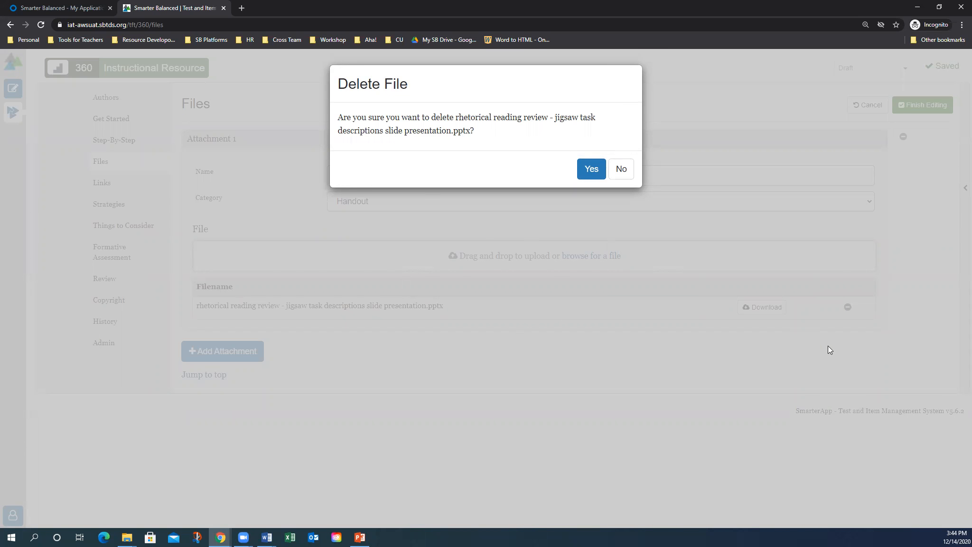
left_click(591, 169)
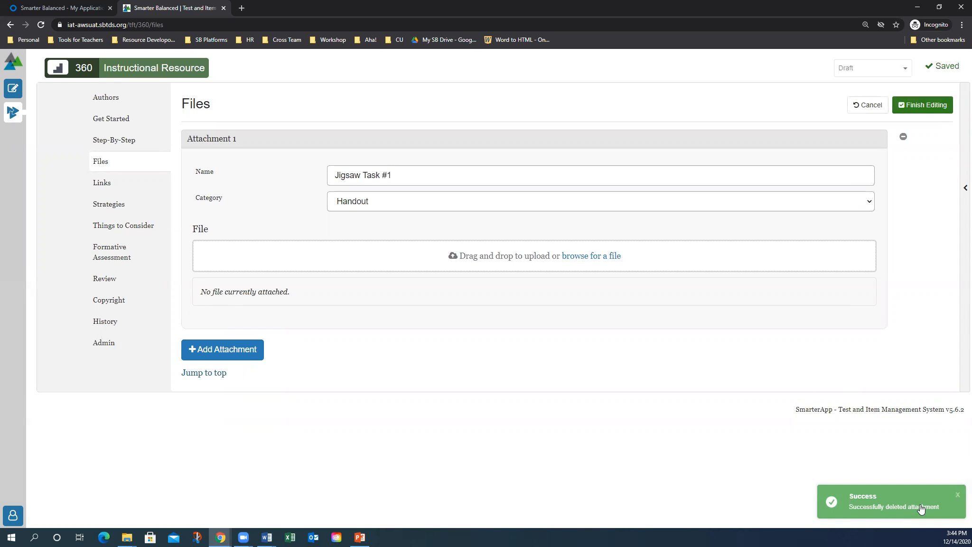
left_click(958, 495)
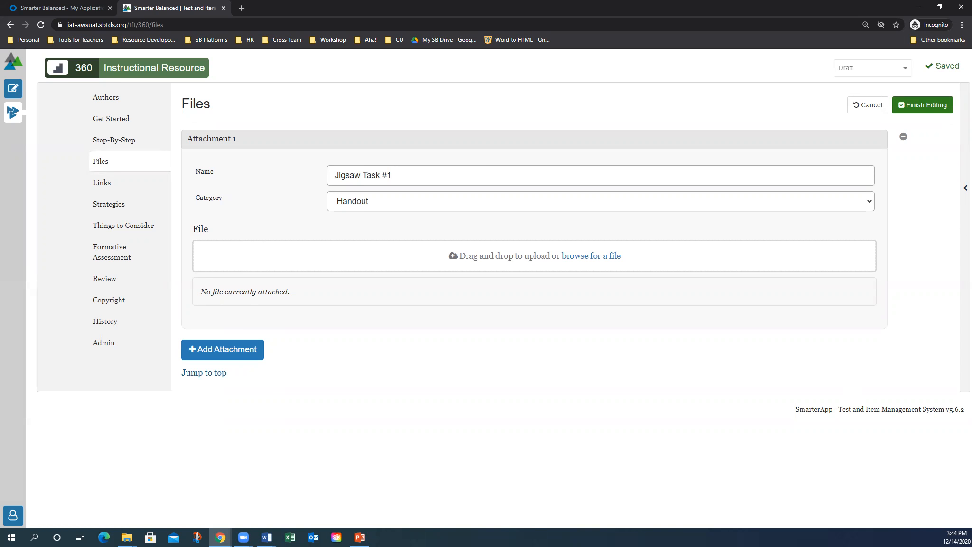
key("alt+Tab")
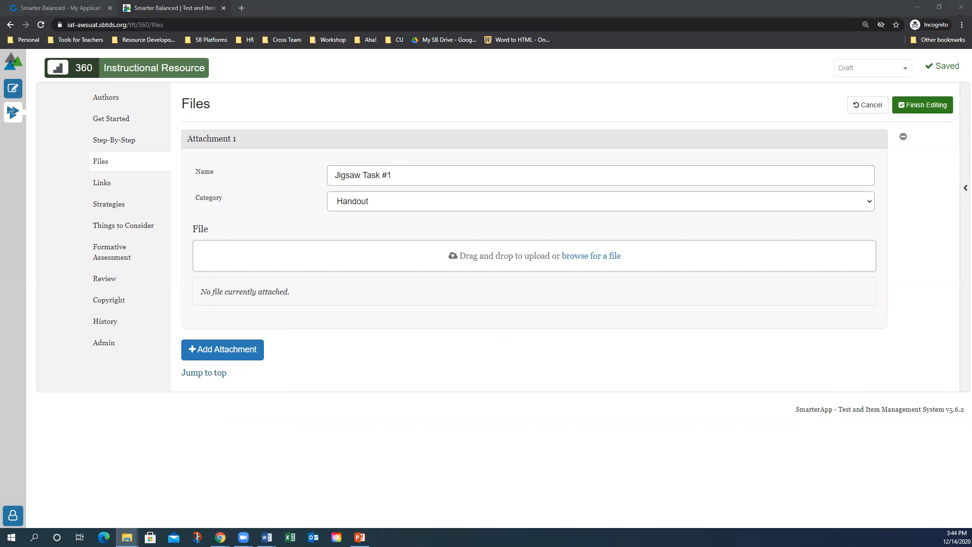
left_click_drag(760, 247, 574, 250)
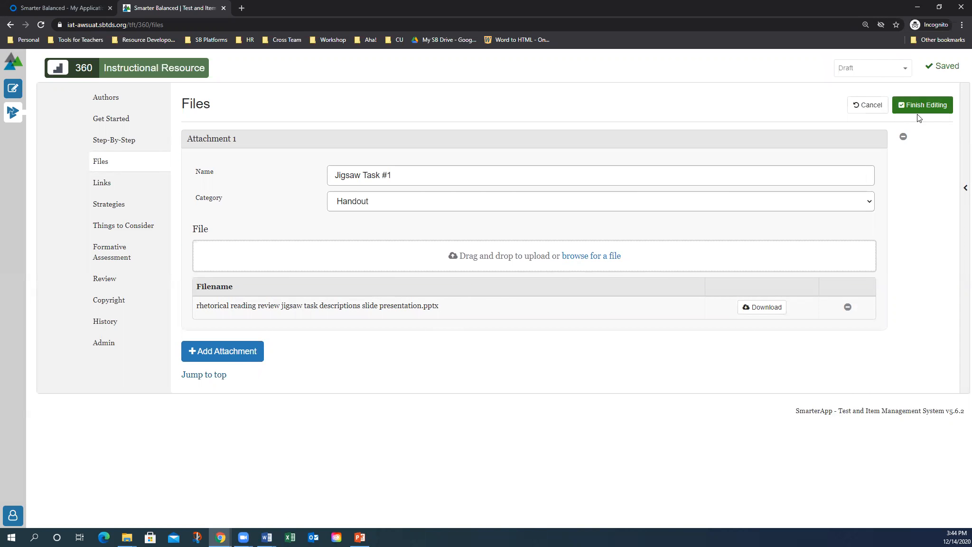
left_click(922, 109)
Confirm the Files commit, then add a new link entry in the Links section
left_click(590, 270)
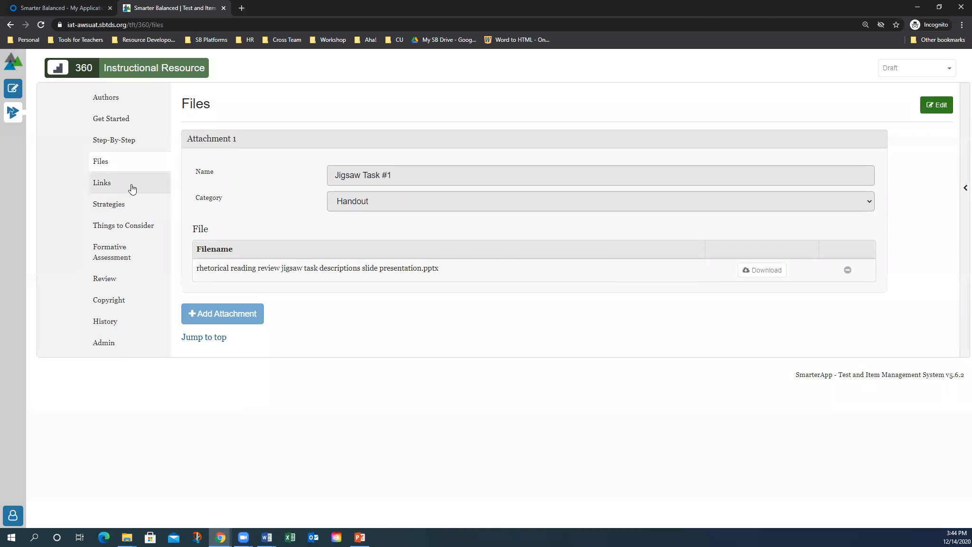
left_click(131, 185)
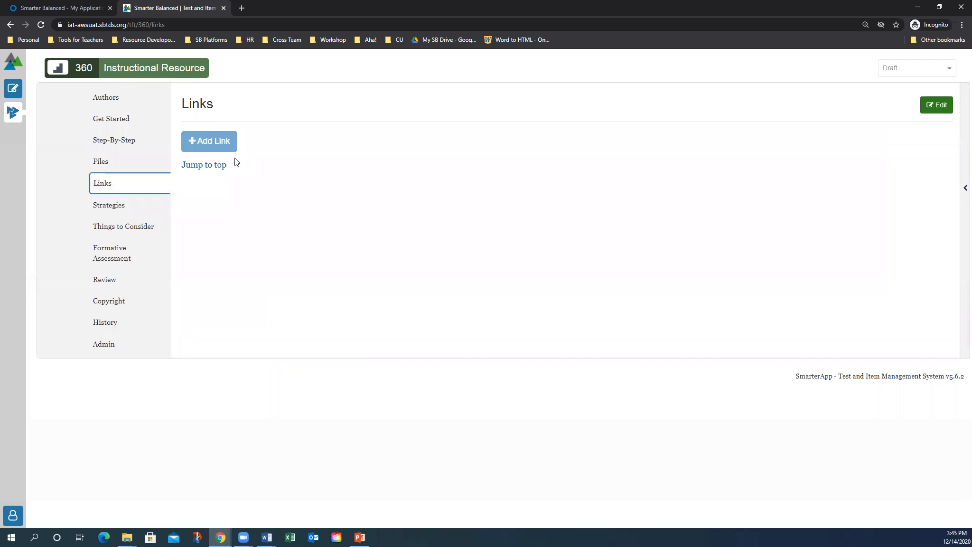
left_click(940, 104)
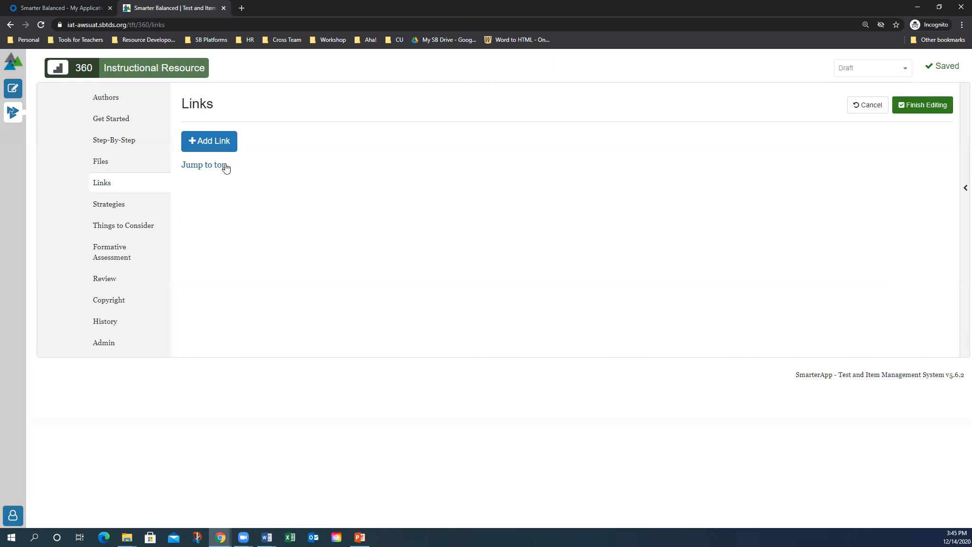
left_click(224, 145)
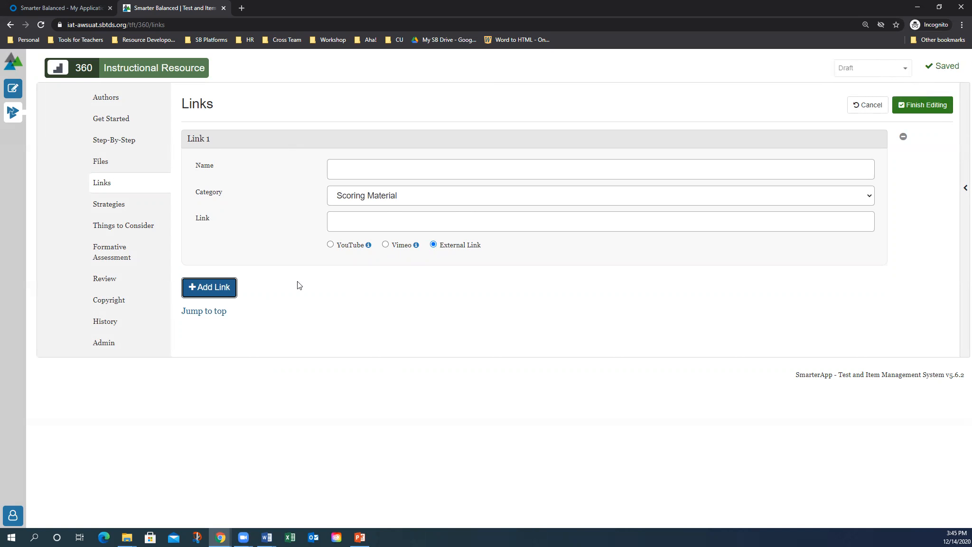
Set Link 1 to name 'Example', category Sample, the pasted YouTube URL, type YouTube
left_click(356, 163)
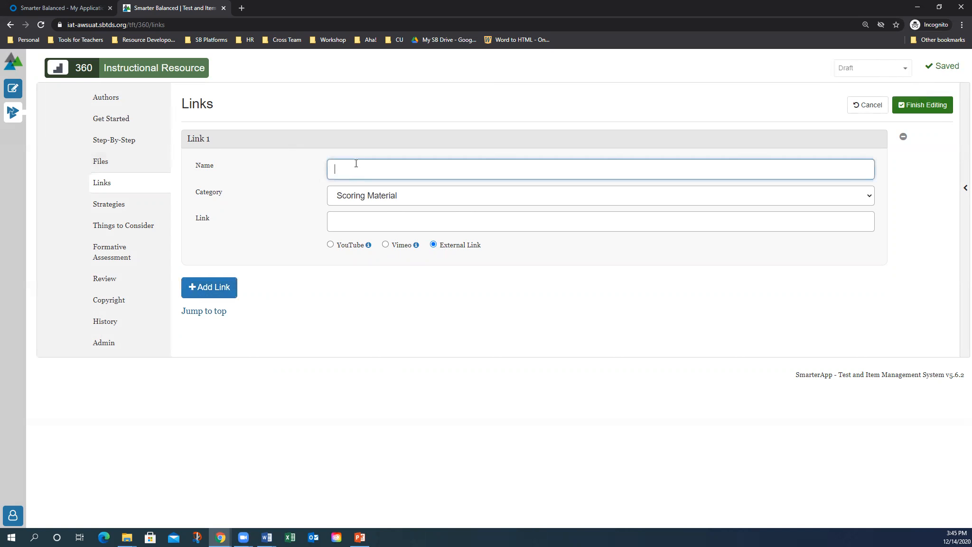
type("Example")
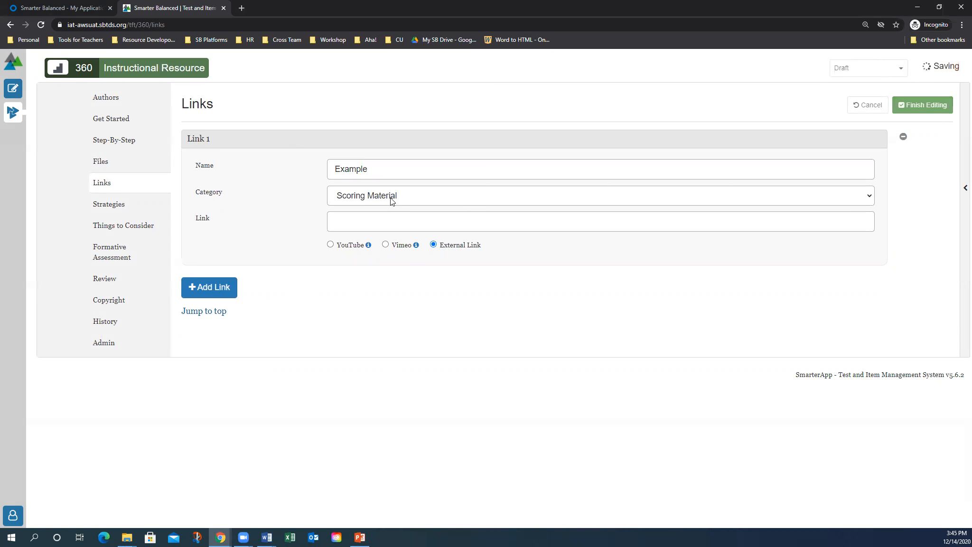
left_click(451, 194)
left_click(365, 252)
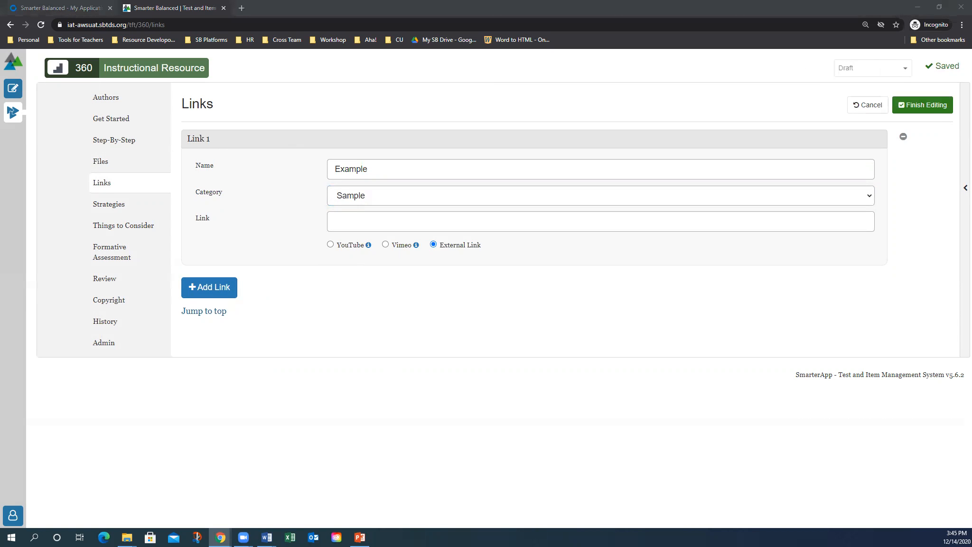
left_click(345, 220)
type("https://youtu.be/hxLDvauFONY")
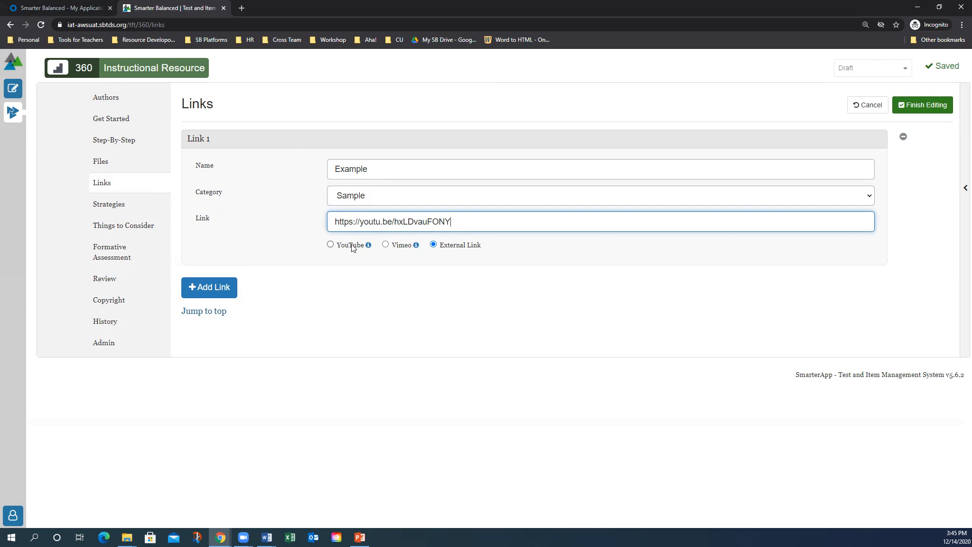
left_click(330, 244)
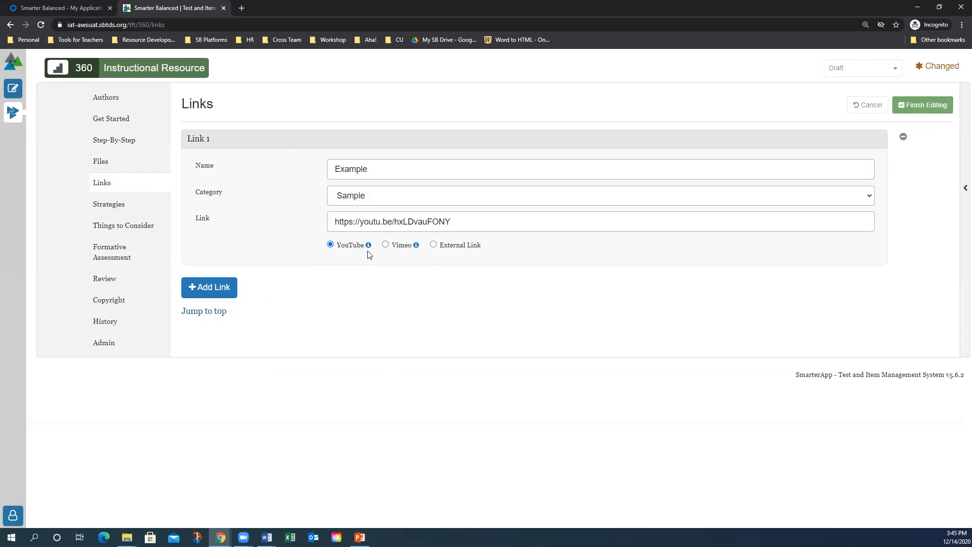
left_click(385, 244)
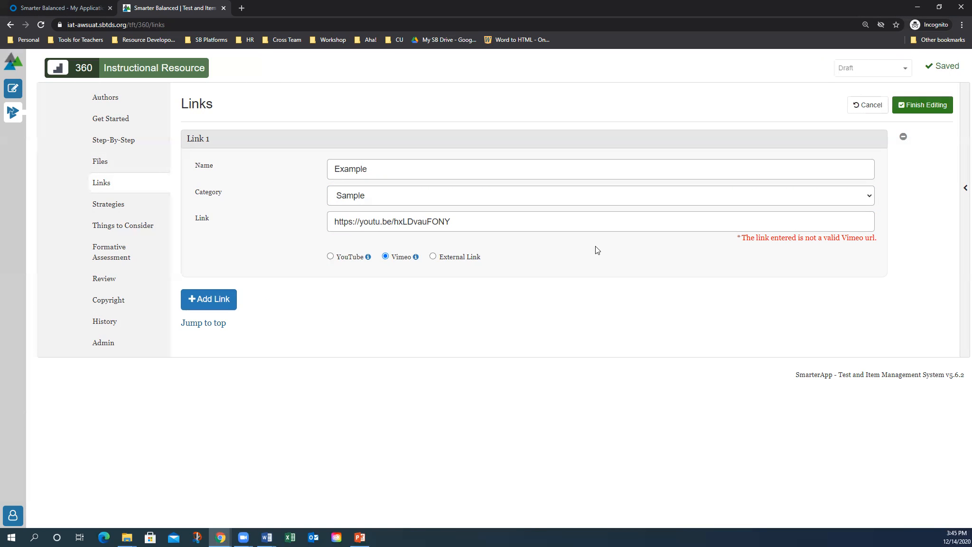
left_click(330, 257)
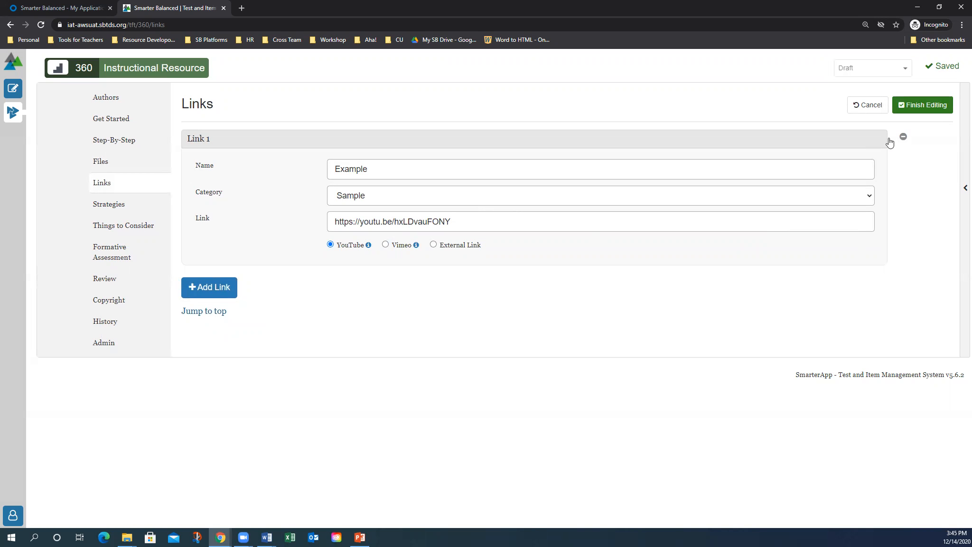
Commit the link changes to the resource bank
left_click(919, 106)
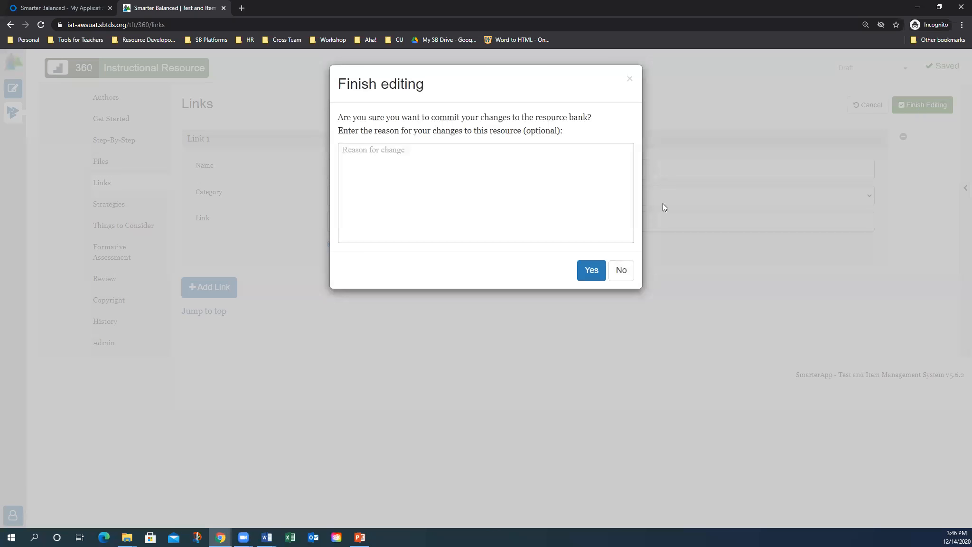
left_click(594, 271)
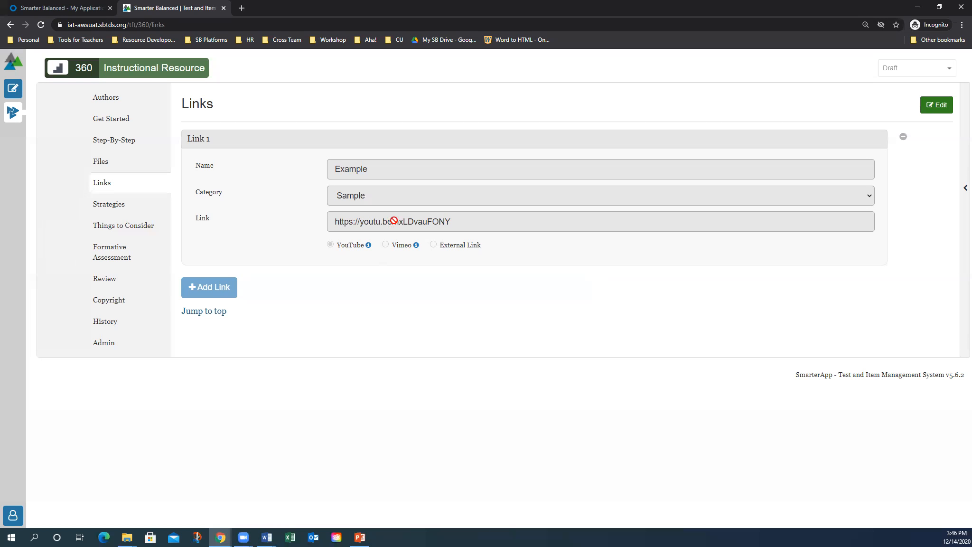
key("alt+Tab")
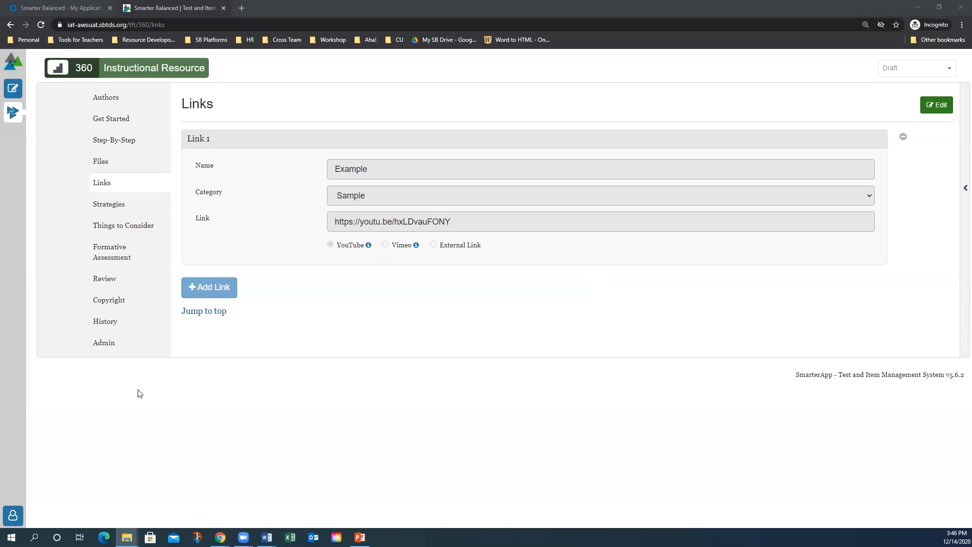
Add English Dictionary and Mark for Review as accessibility strategies
left_click(113, 204)
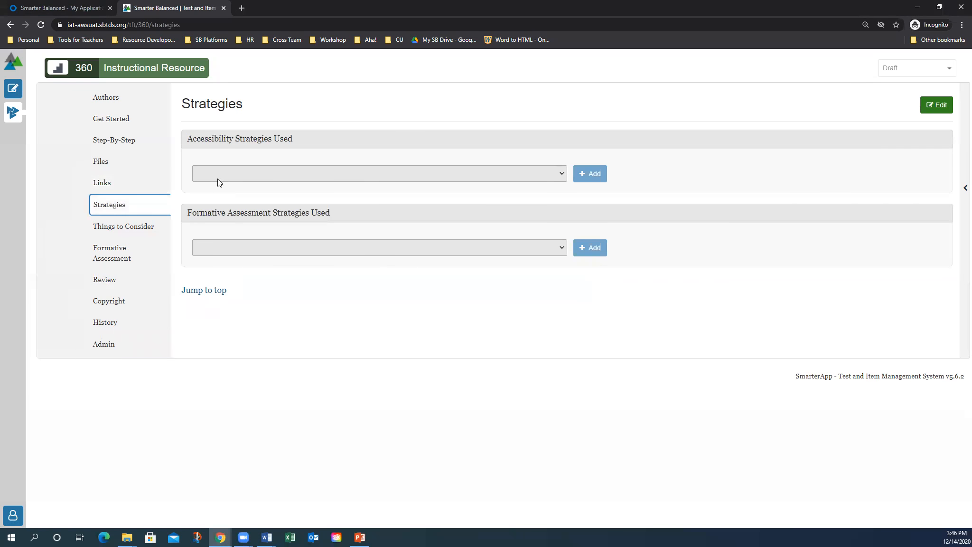
left_click(942, 106)
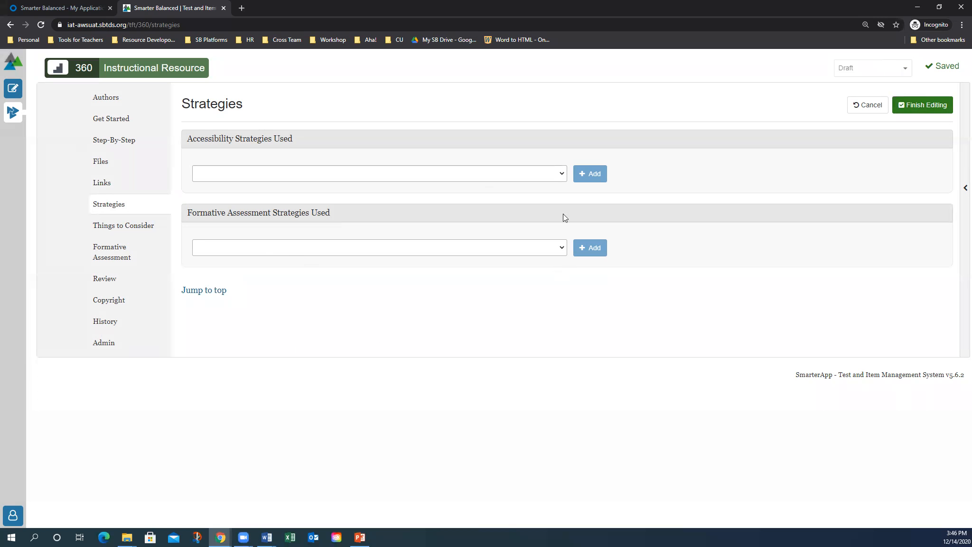
left_click(563, 175)
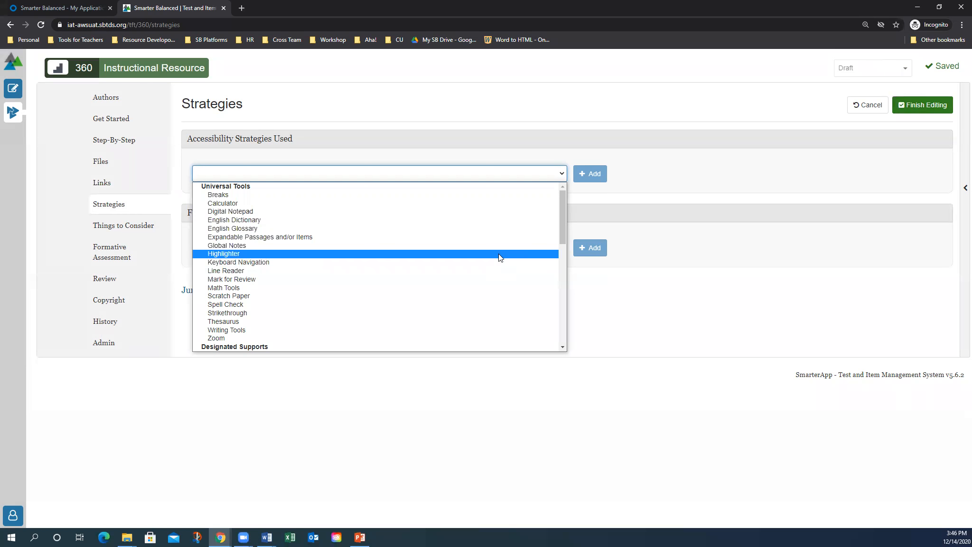
scroll(498, 254, "down", 8)
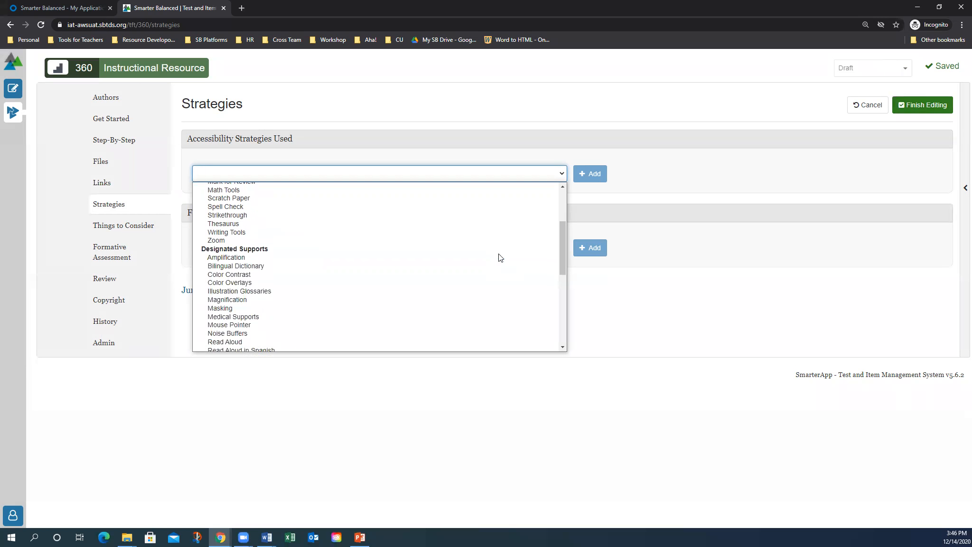
scroll(498, 253, "up", 8)
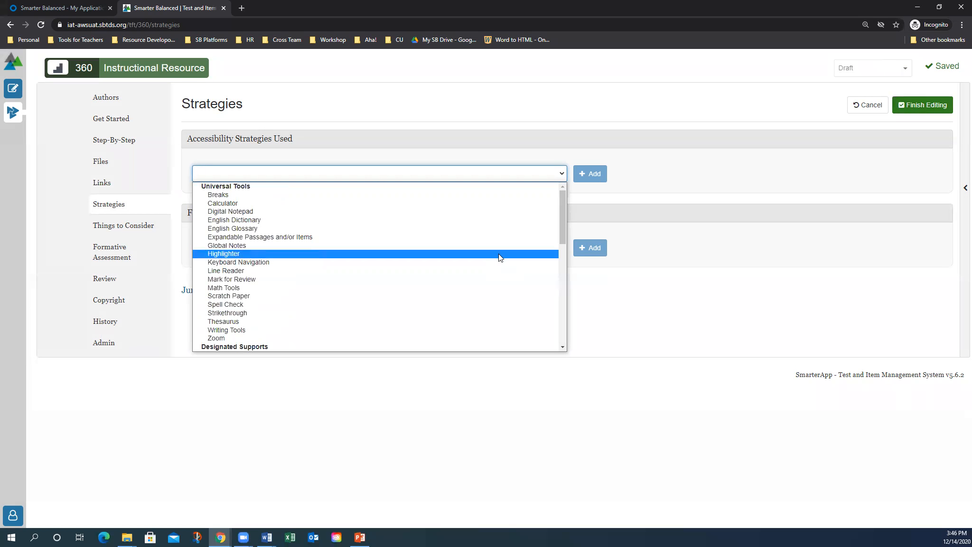
left_click(403, 220)
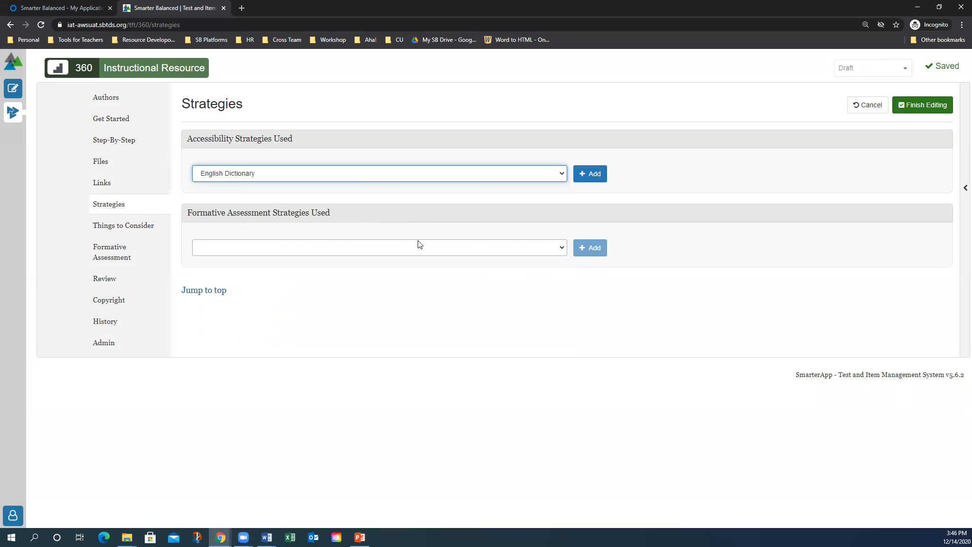
left_click(584, 176)
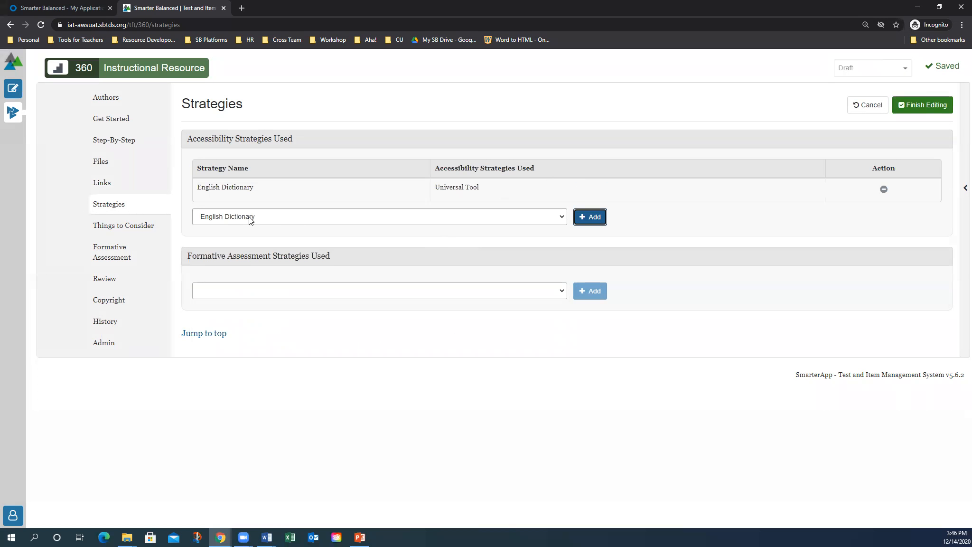
left_click(272, 221)
left_click(272, 329)
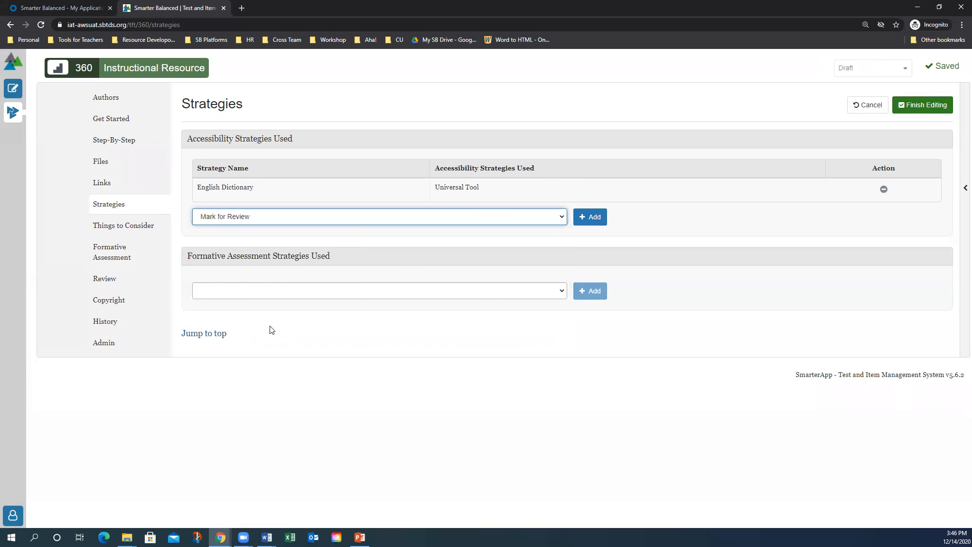
left_click(591, 217)
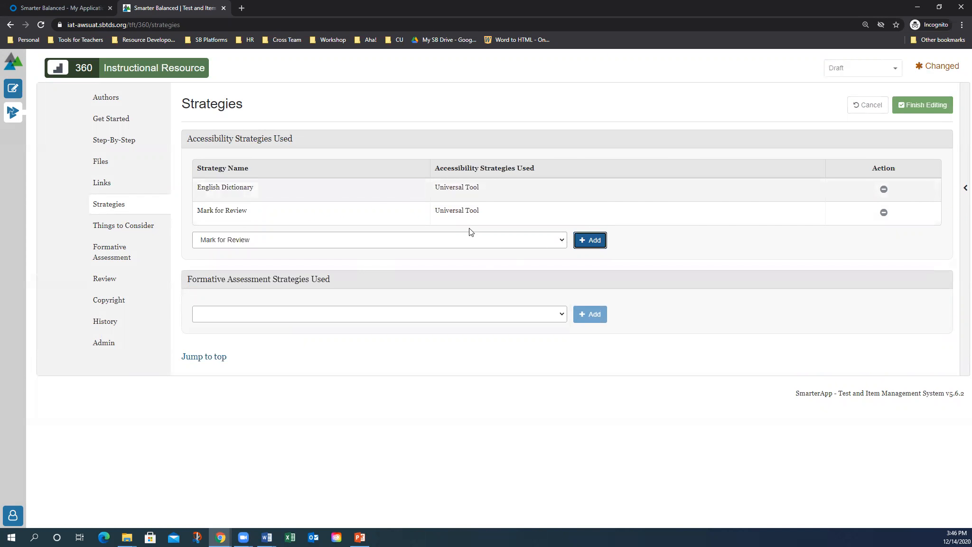
Add Compare and Connect, Gallery Walk and Jigsaw as formative assessment strategies
left_click(514, 314)
left_click(473, 378)
left_click(590, 314)
left_click(263, 358)
left_click(278, 295)
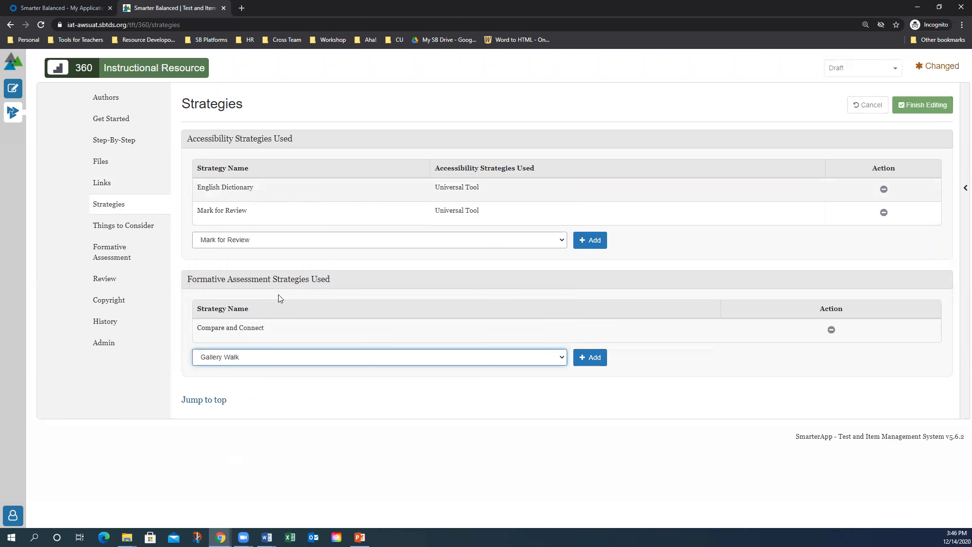
left_click(589, 357)
left_click(430, 384)
left_click(437, 341)
left_click(591, 381)
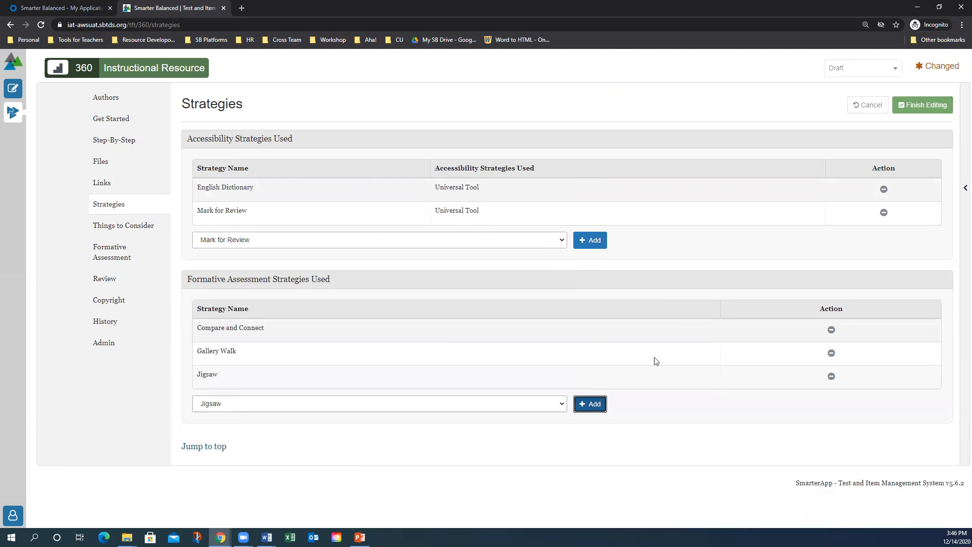
Remove Compare and Connect from the formative assessment strategies
left_click(831, 330)
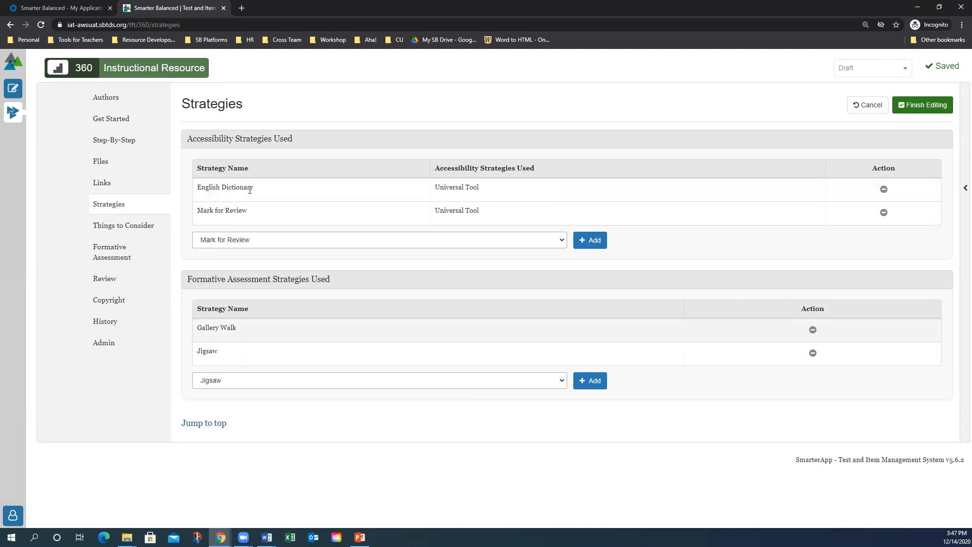
left_click_drag(259, 192, 184, 196)
left_click(228, 192)
left_click(205, 191)
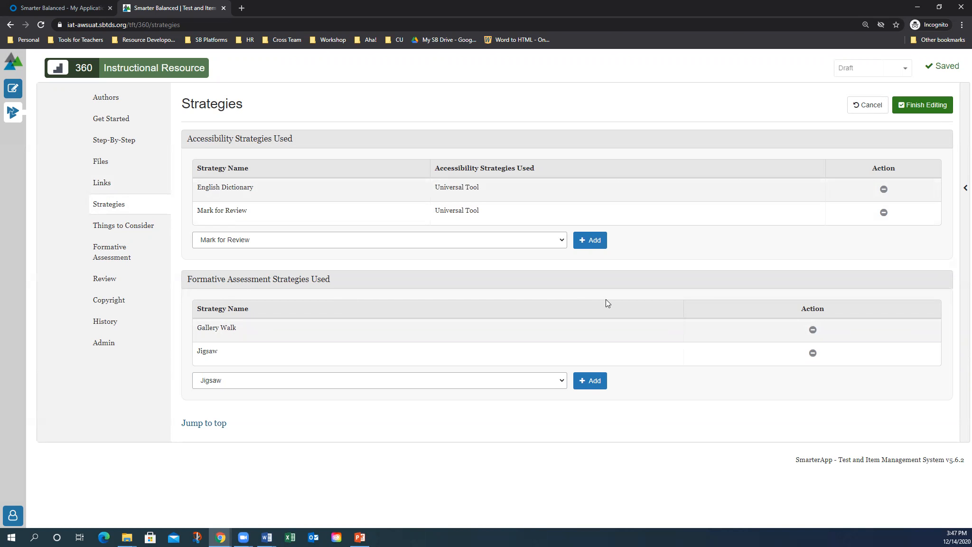
Pick English Dictionary in the accessibility chooser, then commit the strategy changes to the resource bank
left_click(246, 240)
left_click(249, 286)
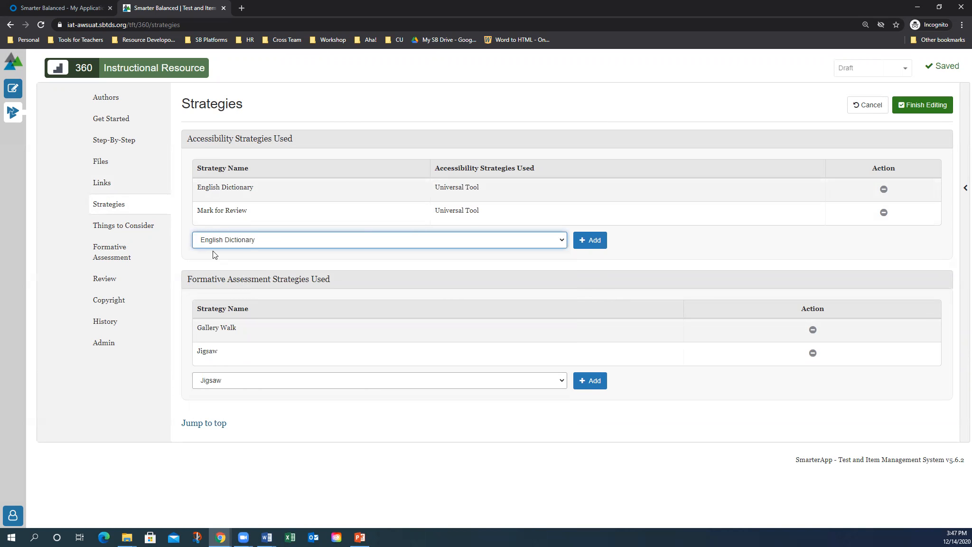
left_click(116, 227)
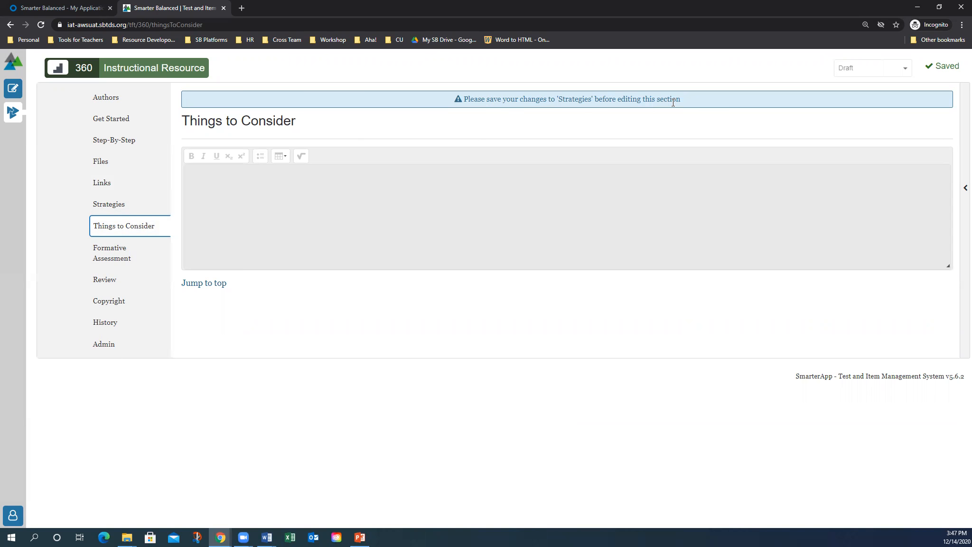
left_click(107, 205)
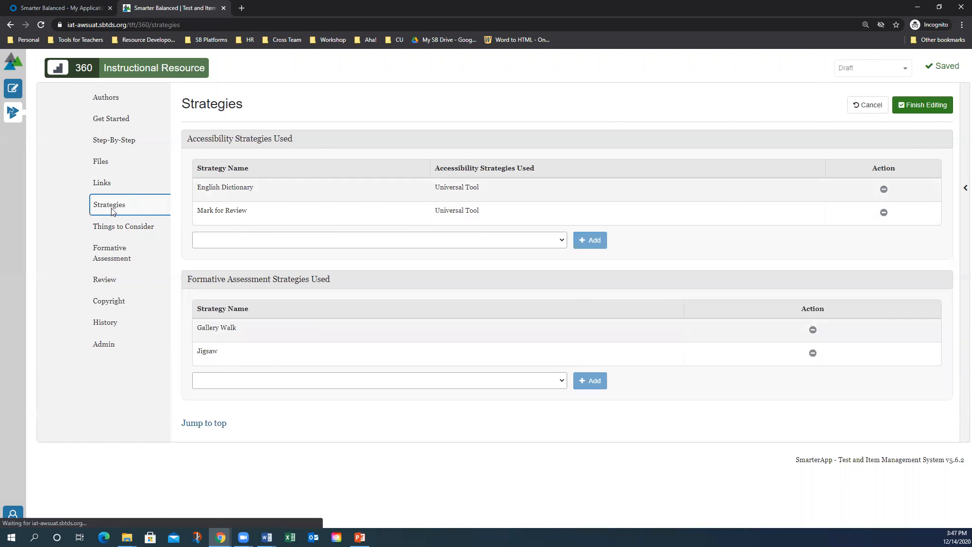
left_click(920, 106)
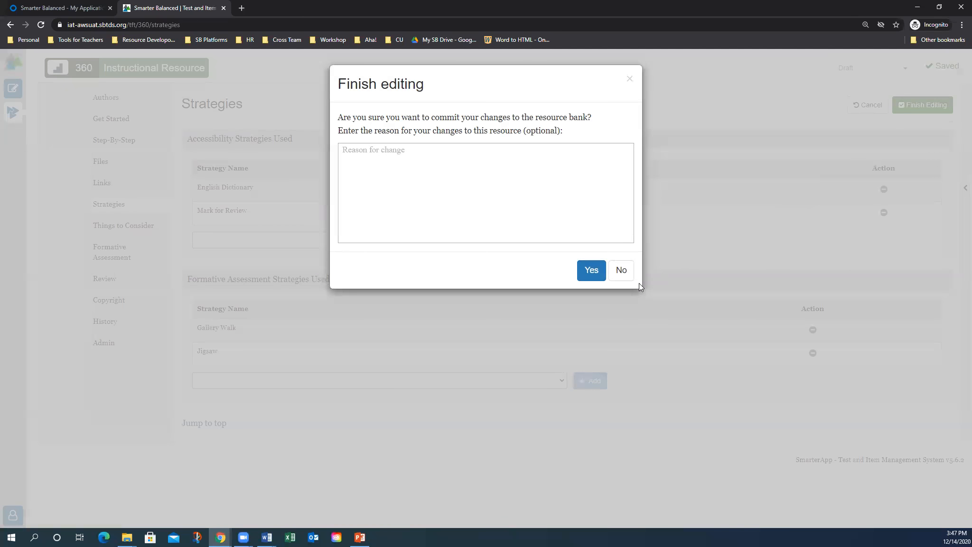
left_click(590, 271)
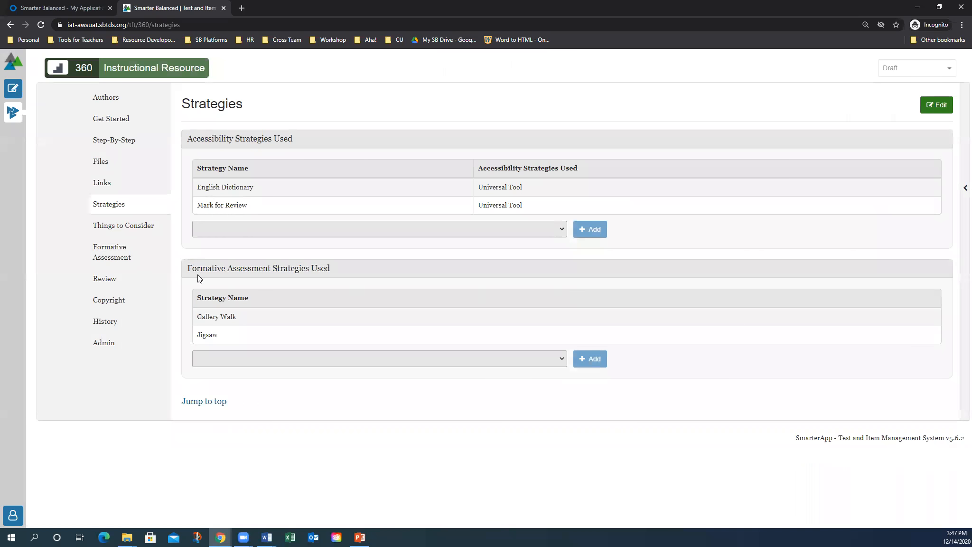
Unlock Things to Consider and paste the external-links disclaimer into it
left_click(136, 226)
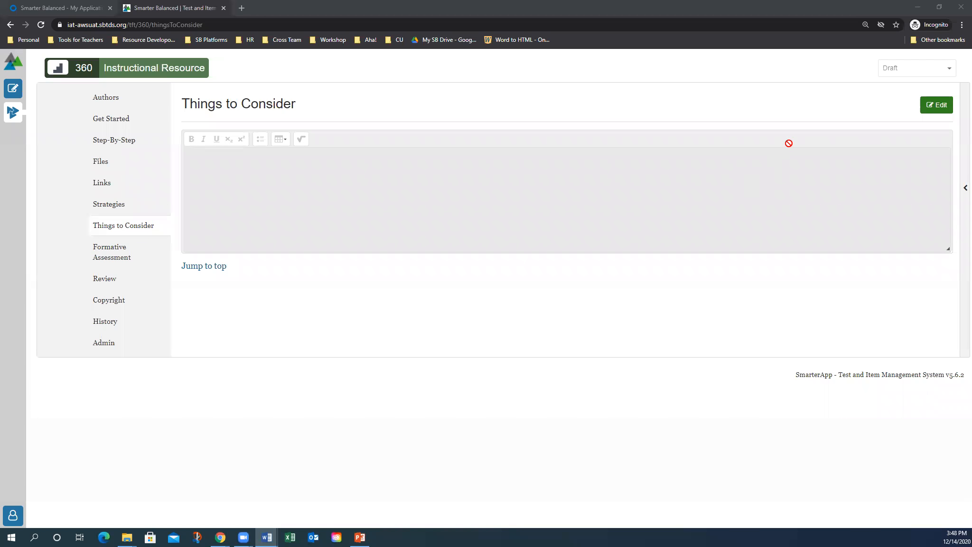
left_click(933, 106)
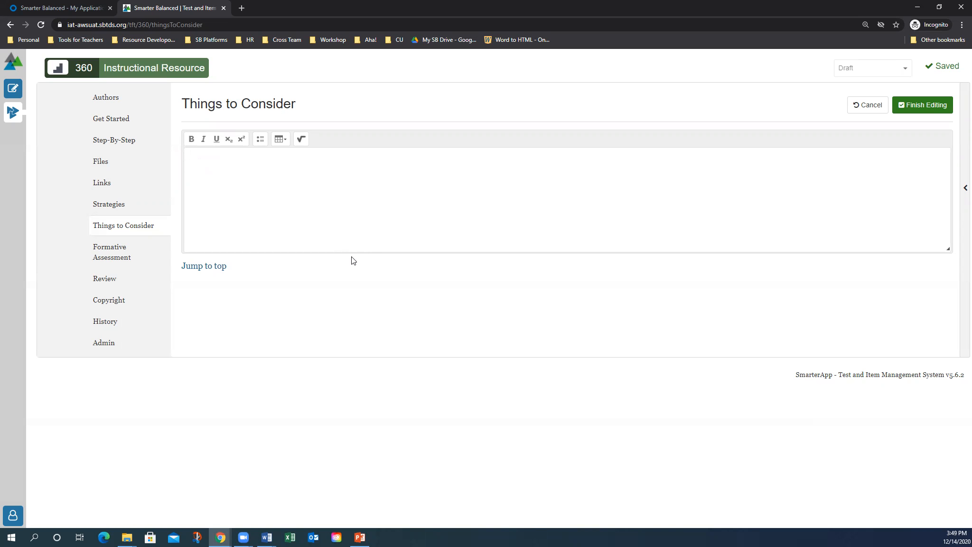
left_click(263, 224)
key("alt+Tab")
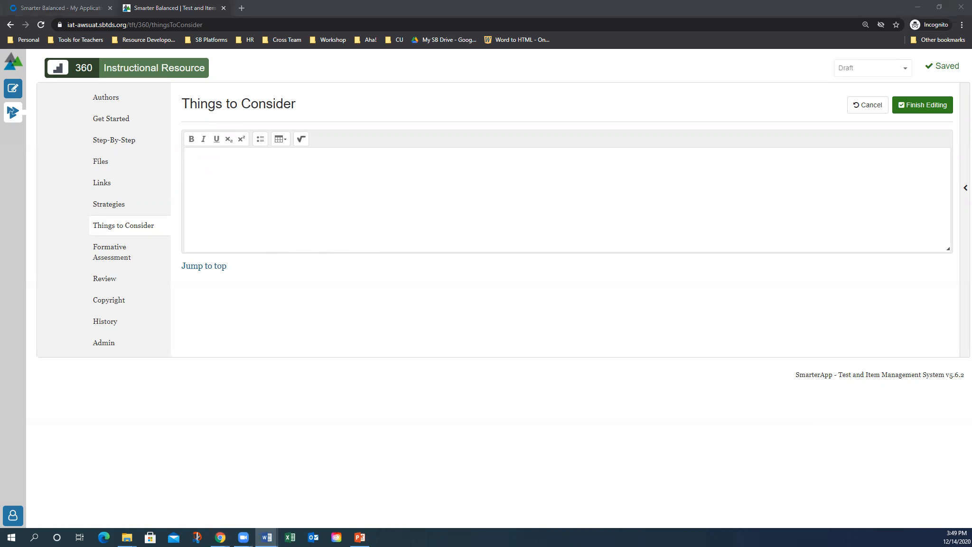
left_click(303, 209)
type("The author of this resource has provided links to external websites that are not controlled, maintained, or regulated by Smarter Balanced.")
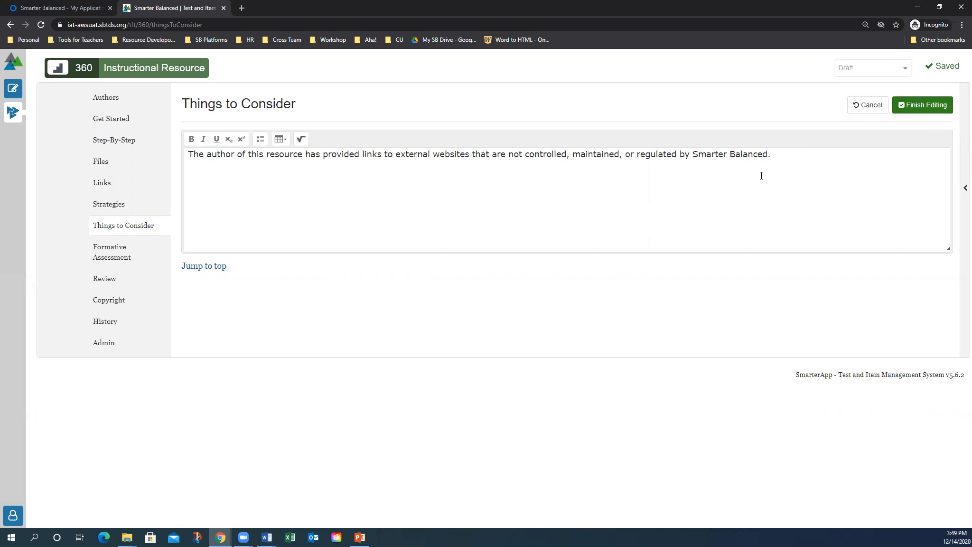
Add 'Tips to fellow teachers.' above the disclaimer and commit the edits
left_click(190, 154)
key("Return")
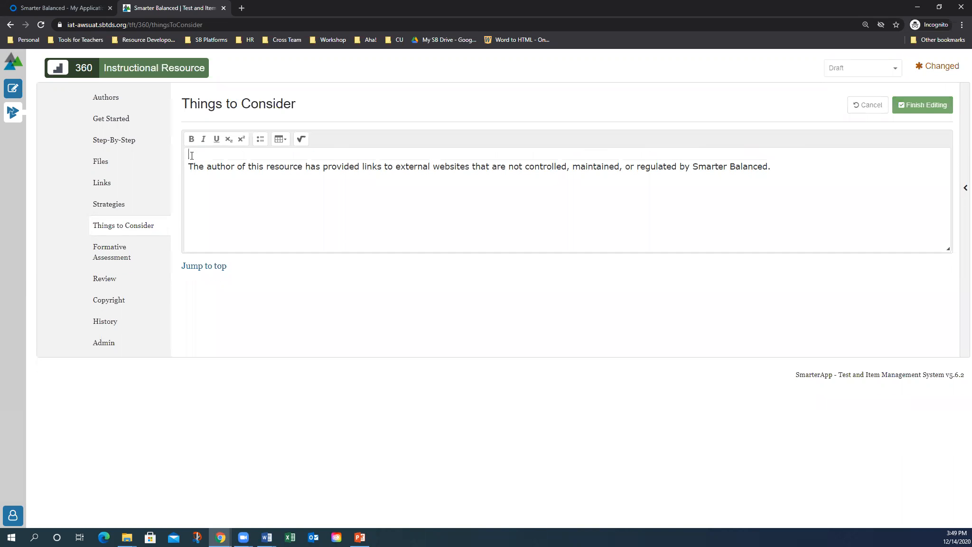
type("Tips to fellow teachers.")
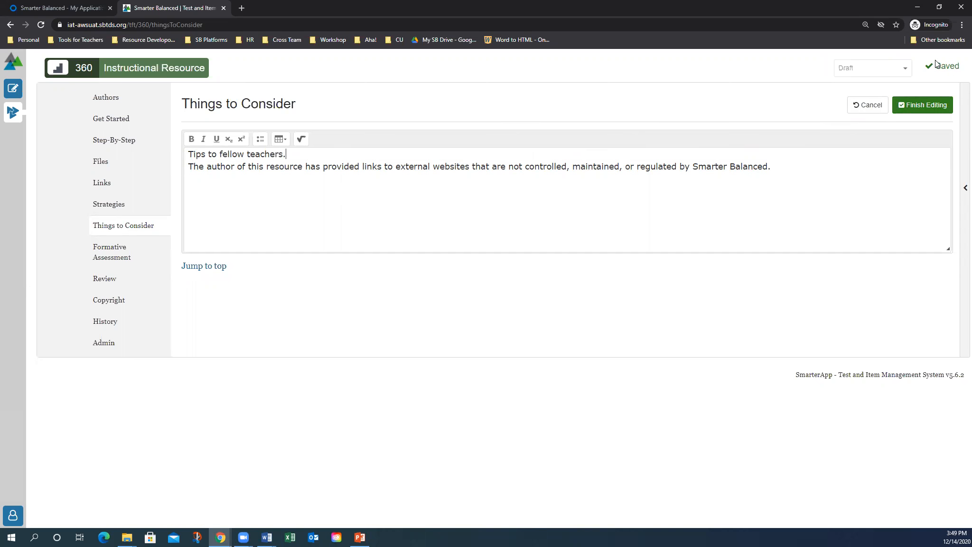
left_click(921, 106)
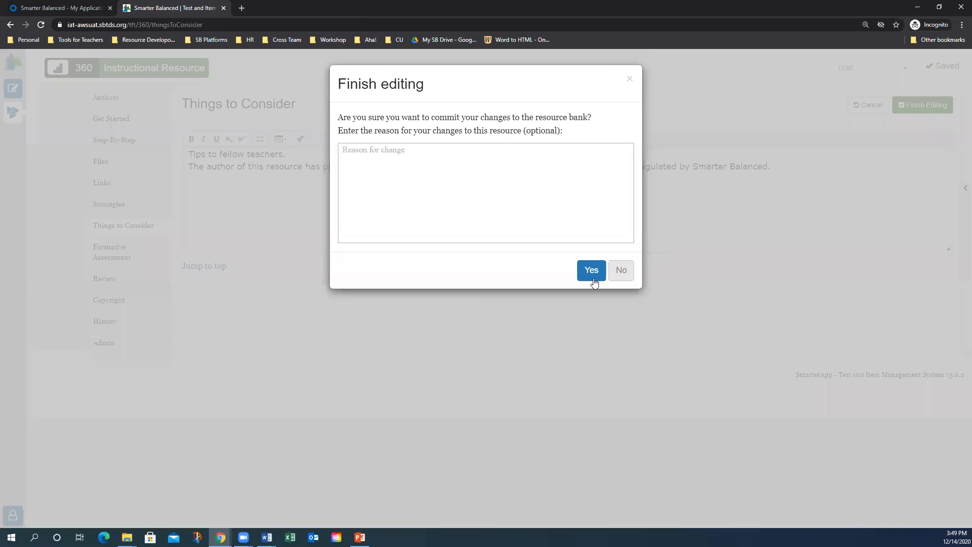
left_click(593, 280)
Look over the Formative Assessment section, then go to the Copyright section
left_click(107, 263)
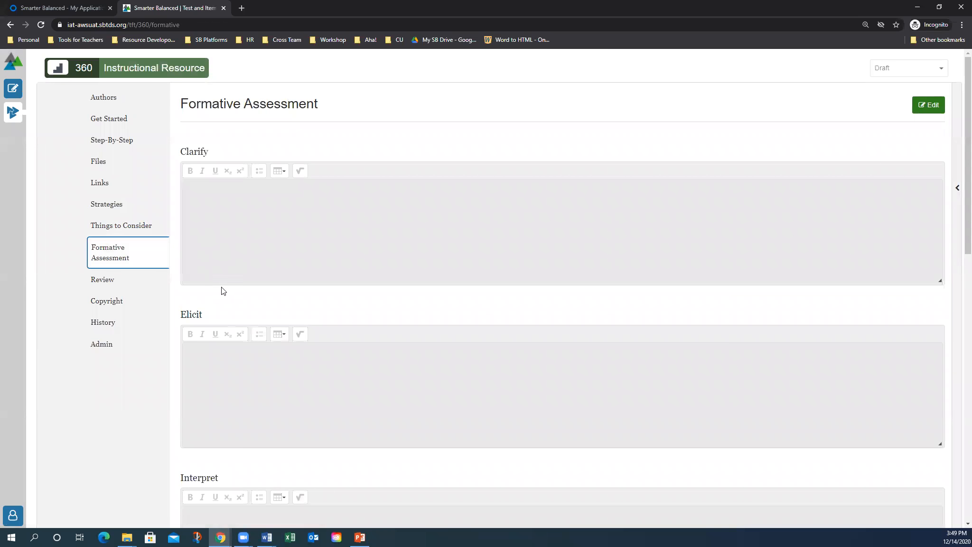
scroll(323, 365, "down", 4)
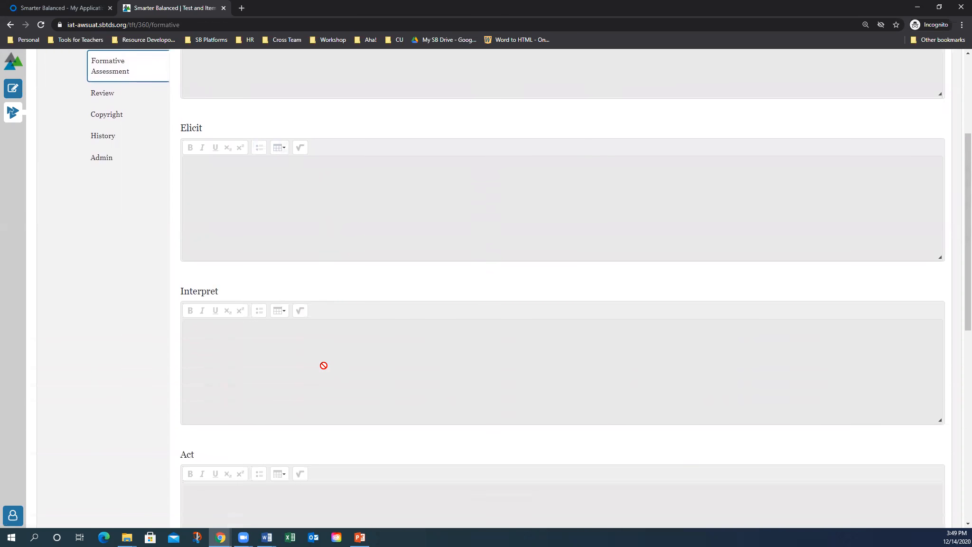
scroll(323, 365, "up", 4)
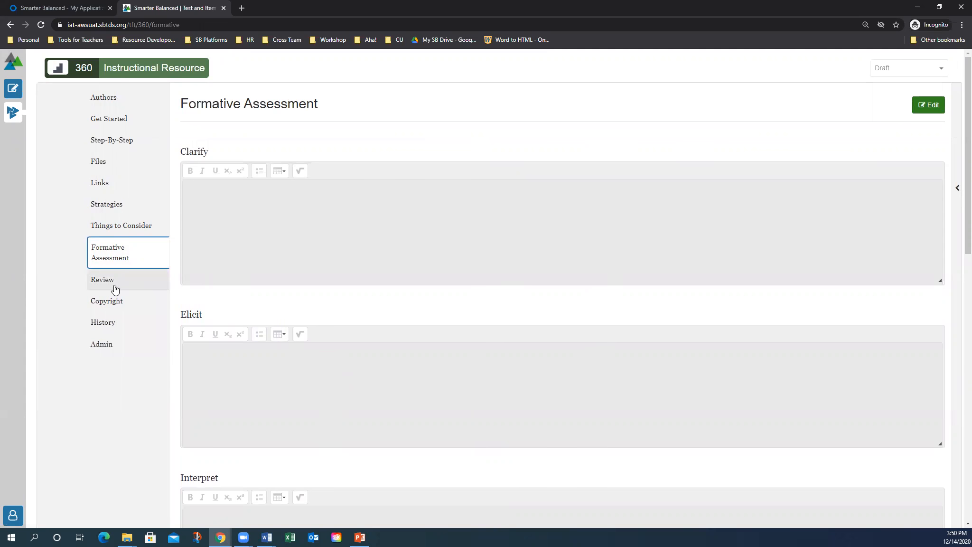
left_click(110, 303)
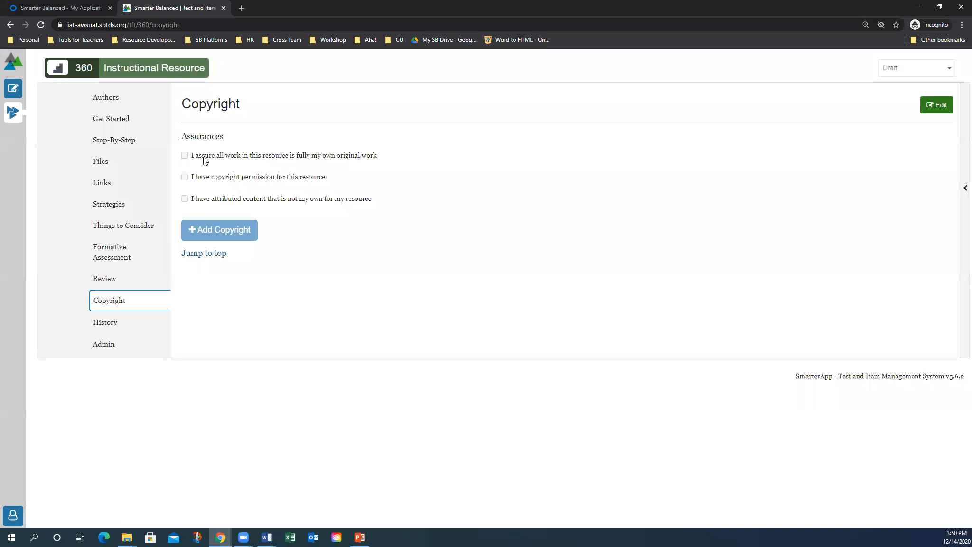
Start editing Copyright and tick the copyright-permission assurance
left_click(931, 105)
left_click(185, 155)
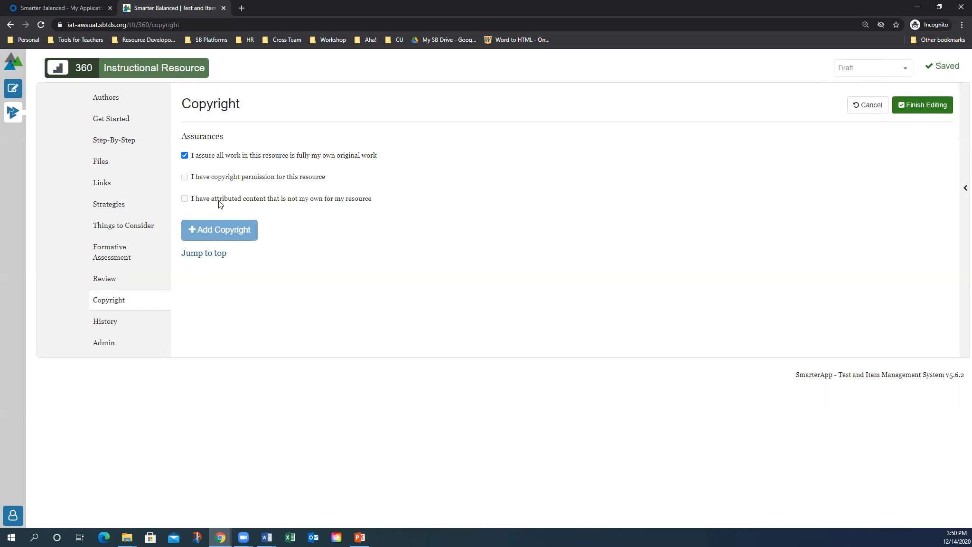
left_click(184, 177)
left_click(185, 177)
left_click(185, 155)
left_click(185, 177)
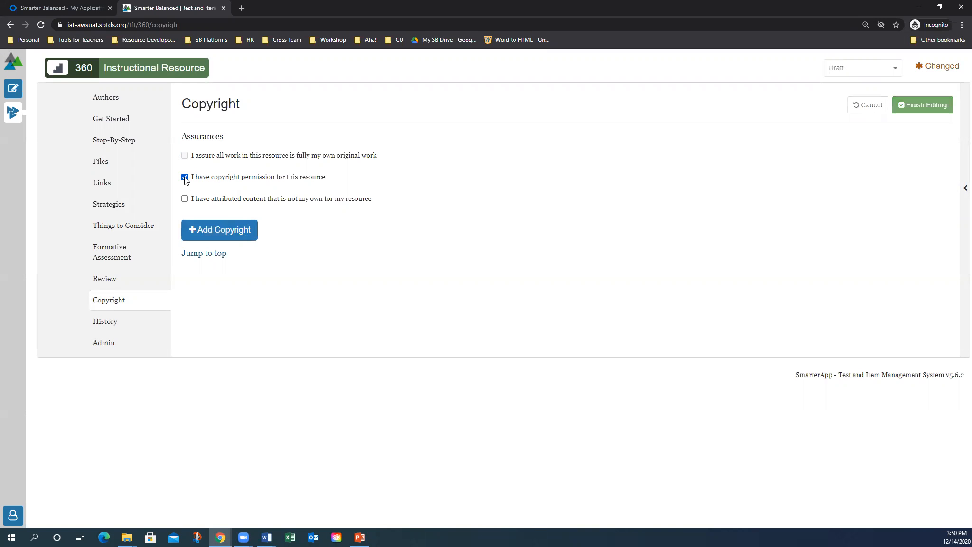
Add a Copyright 1 entry named SERP, tick attributed-content and untick permission
left_click(212, 232)
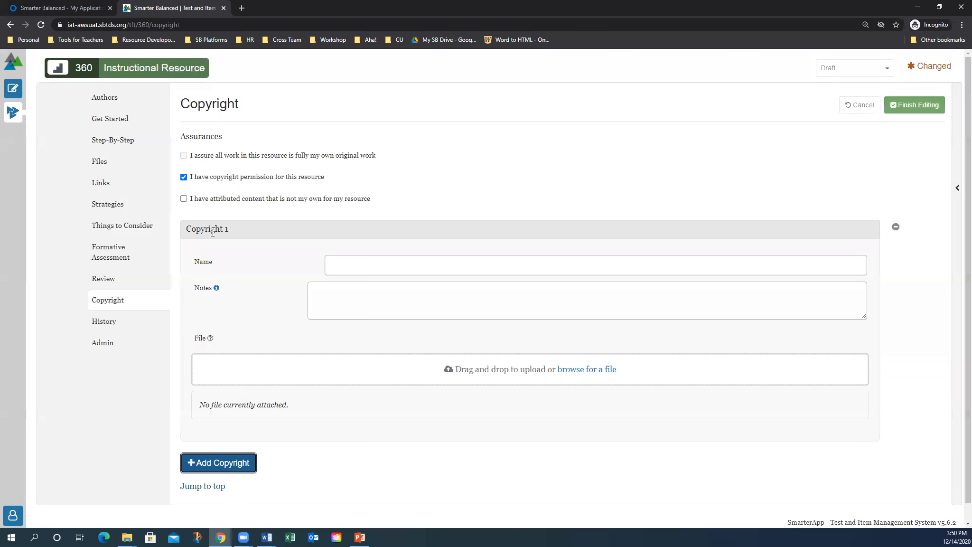
left_click(357, 264)
left_click(350, 288)
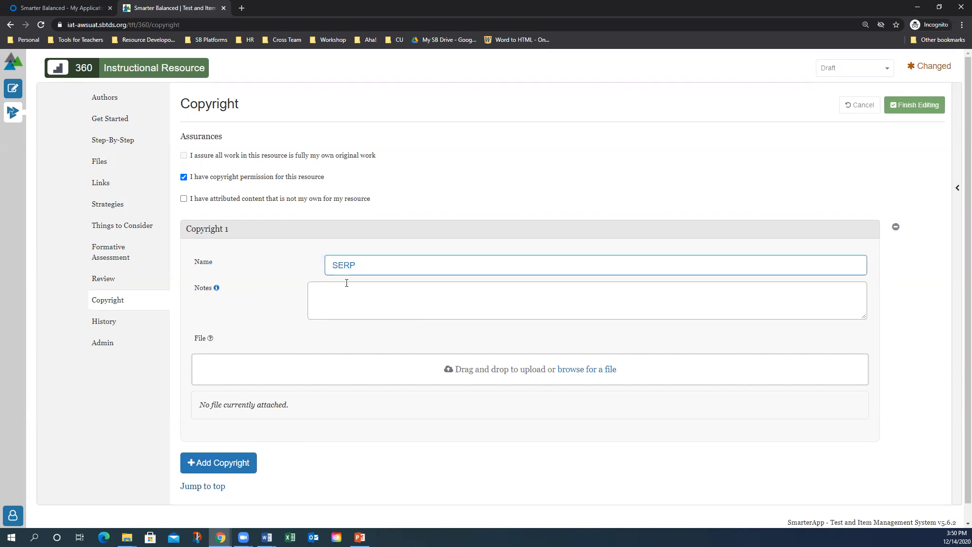
left_click(343, 298)
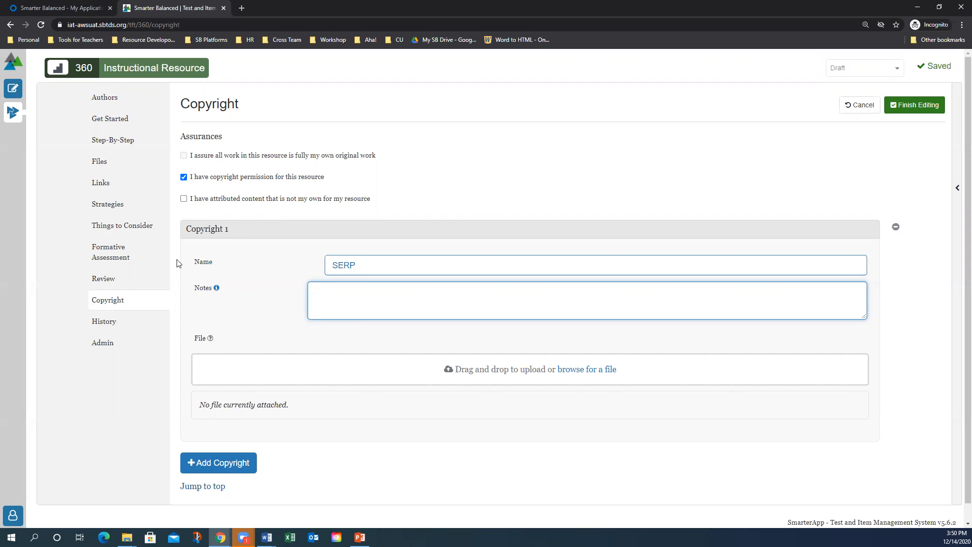
left_click(183, 199)
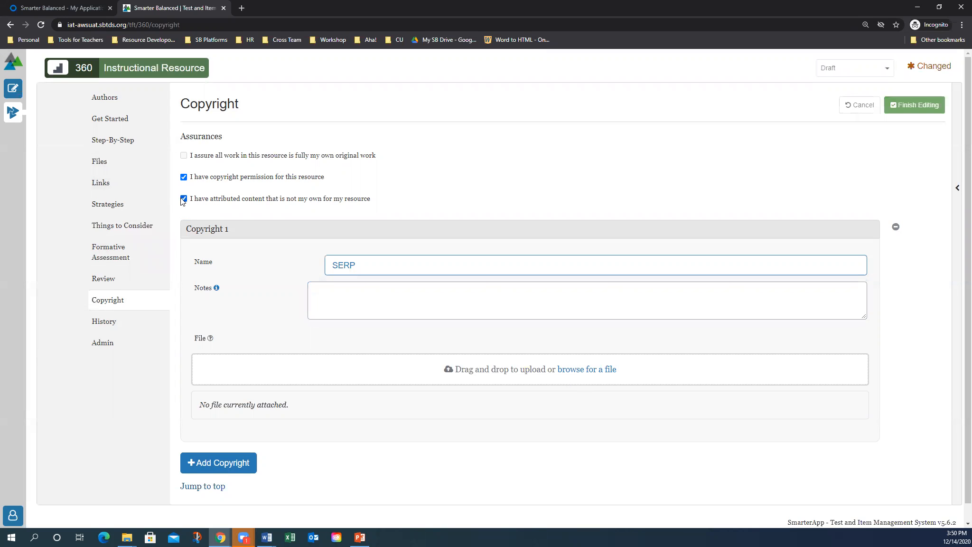
left_click(183, 178)
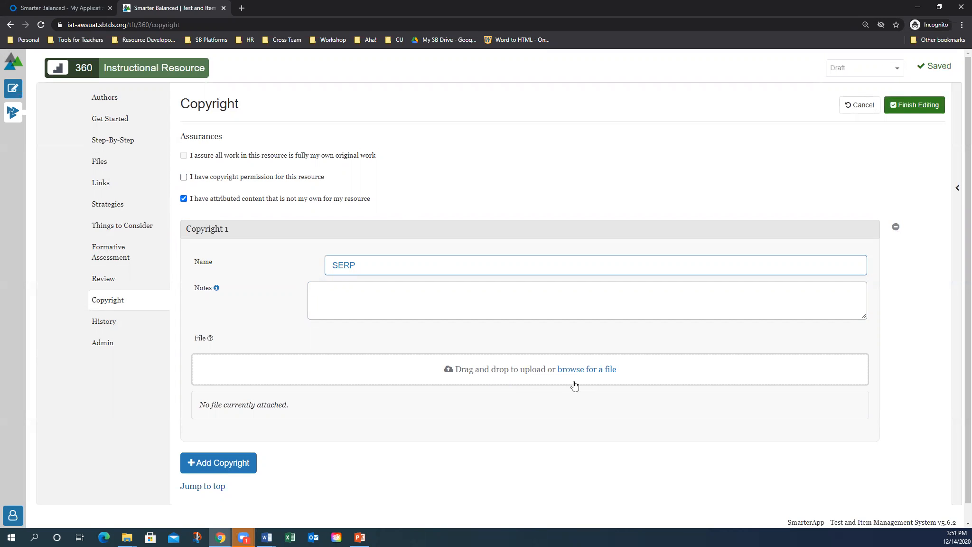
left_click(356, 301)
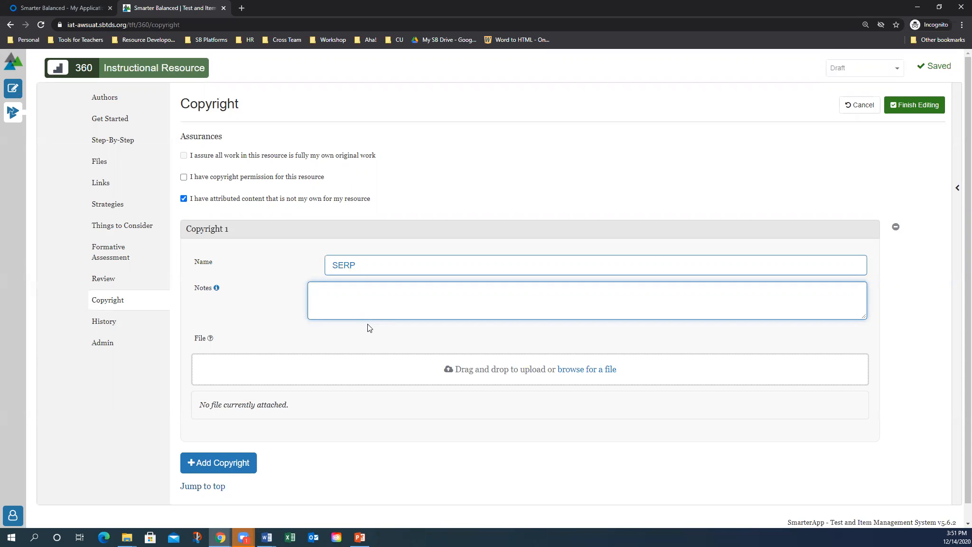
Check the History and Admin sections, then return to Copyright
left_click(120, 332)
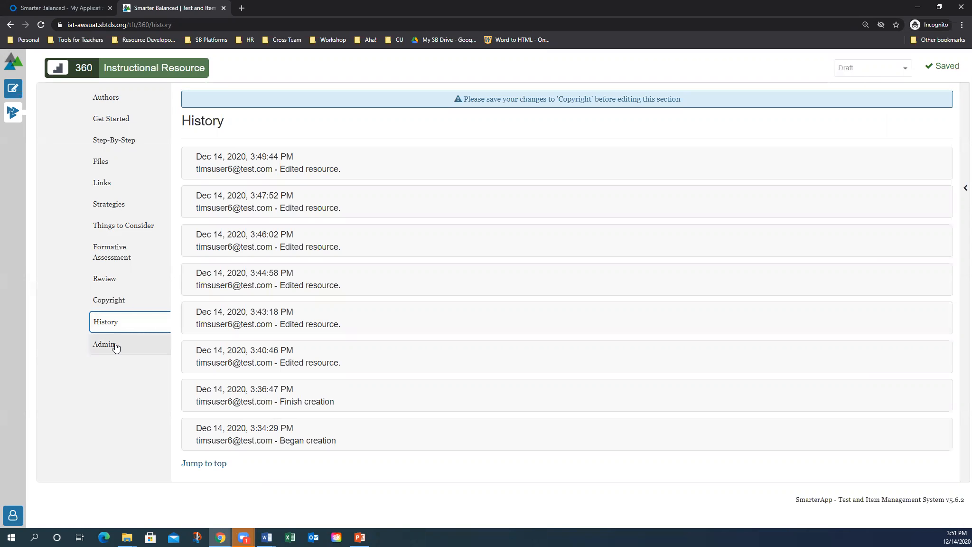
left_click(105, 344)
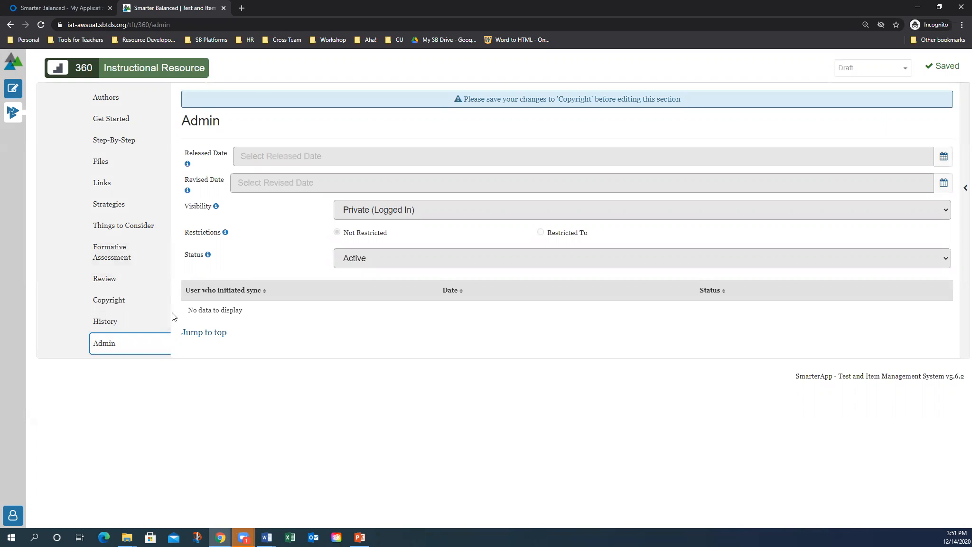
left_click(109, 303)
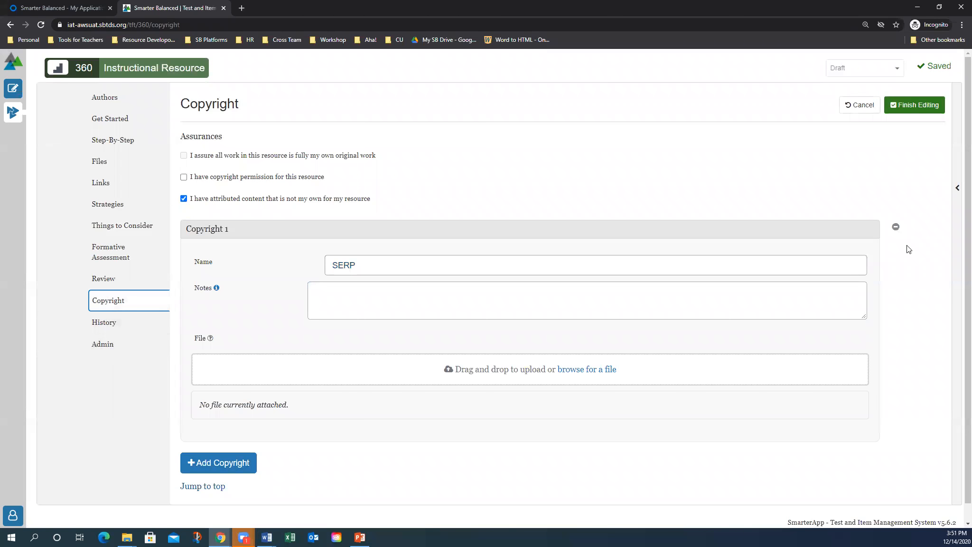
Finish editing and confirm committing the SERP copyright entry, then view the Review section
left_click(917, 105)
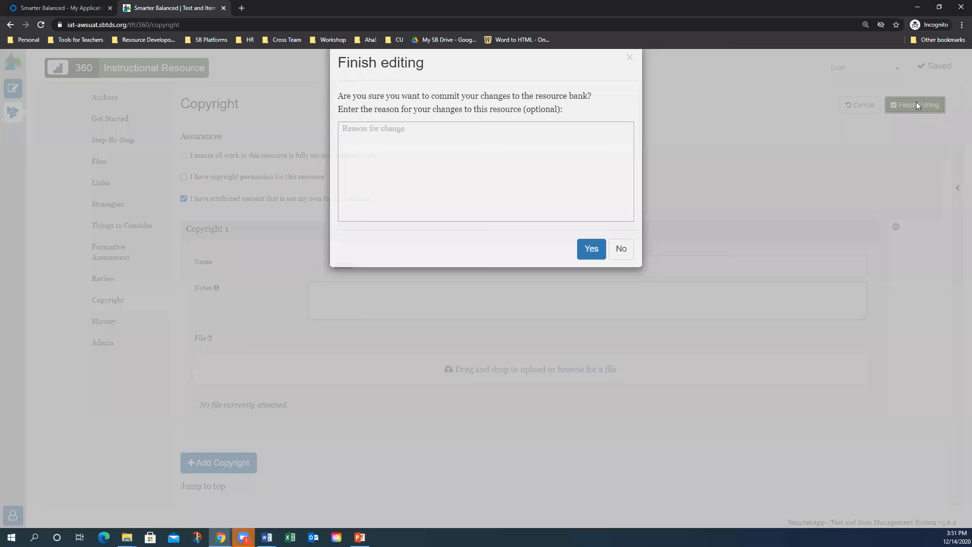
left_click(592, 272)
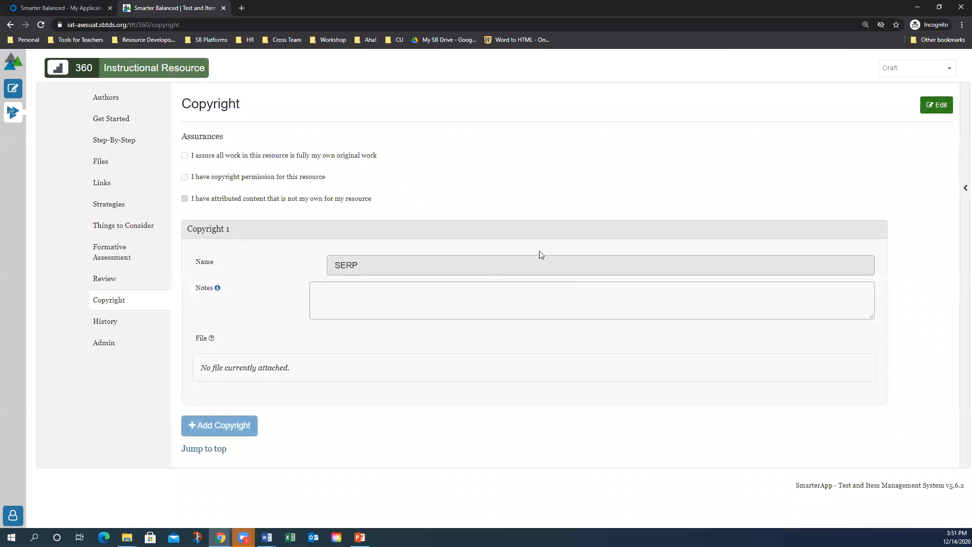
left_click(121, 278)
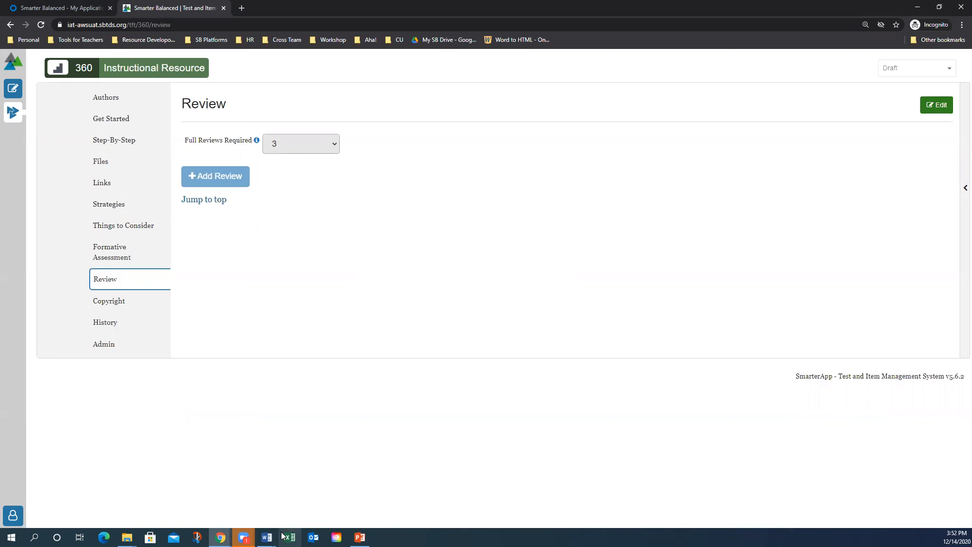
left_click(250, 537)
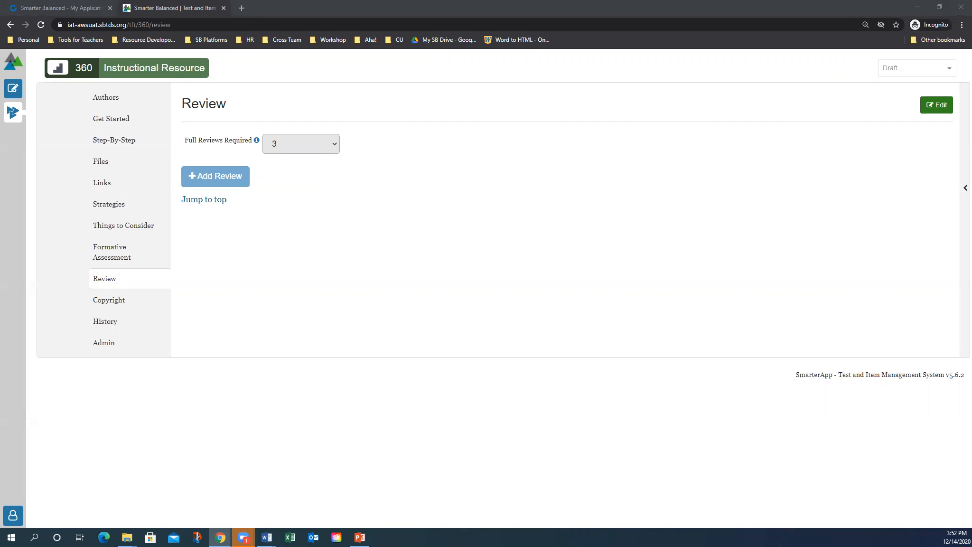
Relaunch TIMS UAT and search Tools For Teachers resources with Are you editing? set to No
left_click(793, 63)
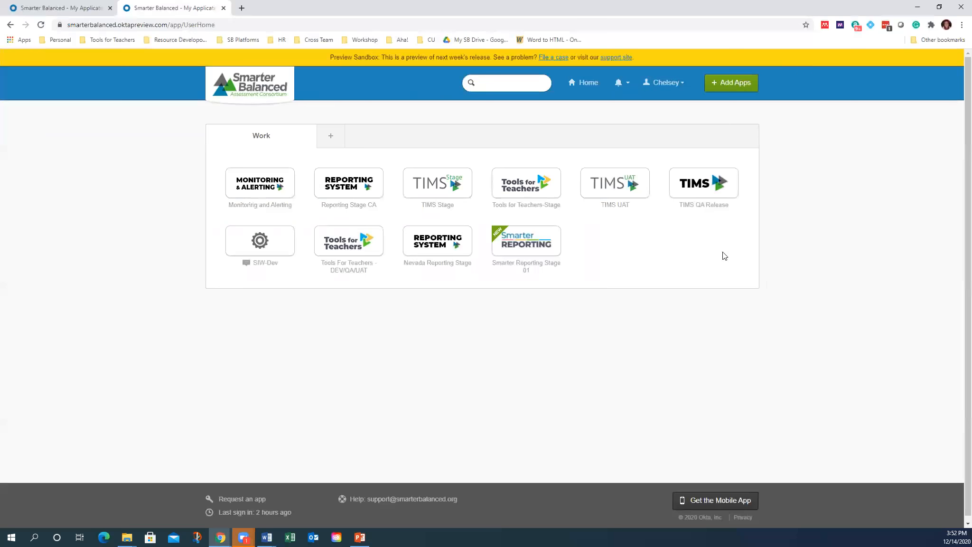
left_click(619, 191)
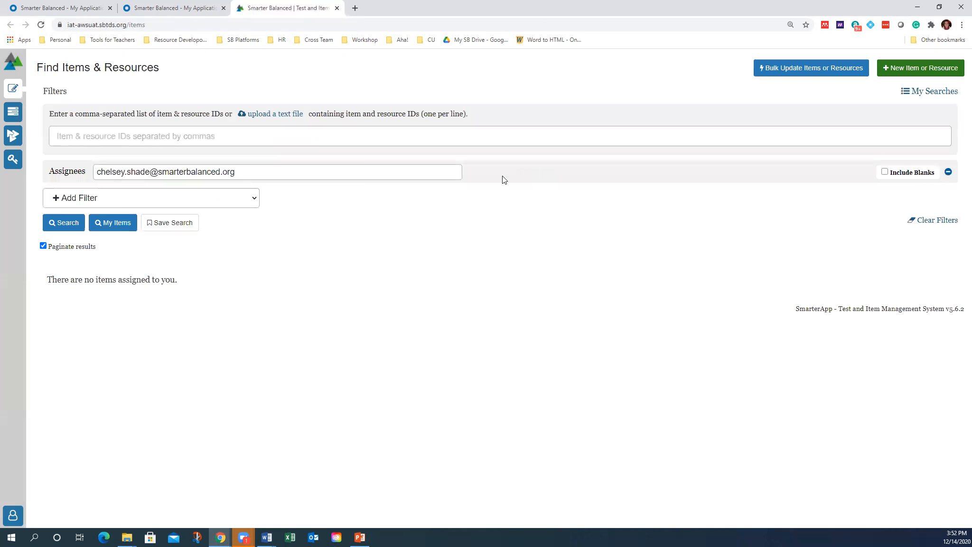
left_click(113, 197)
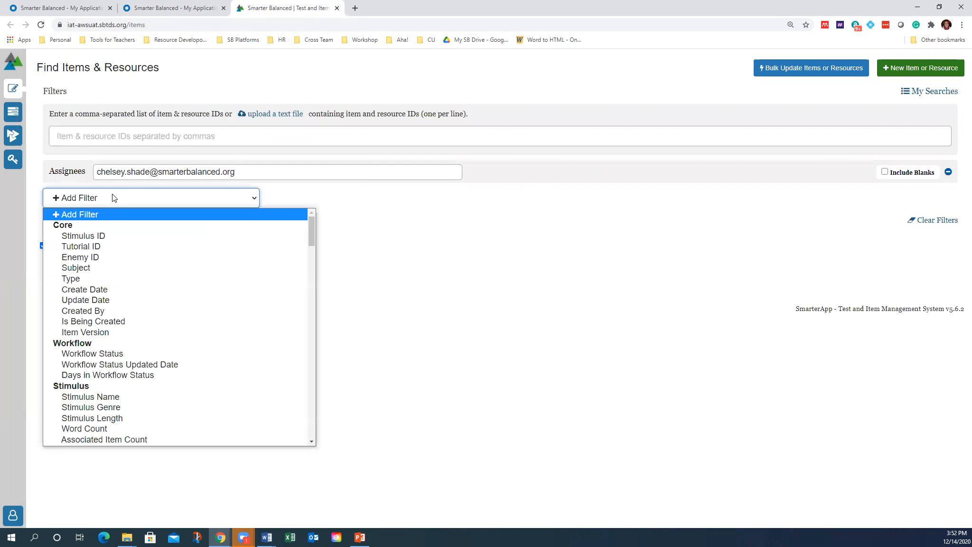
left_click(335, 222)
left_click(131, 195)
left_click(464, 338)
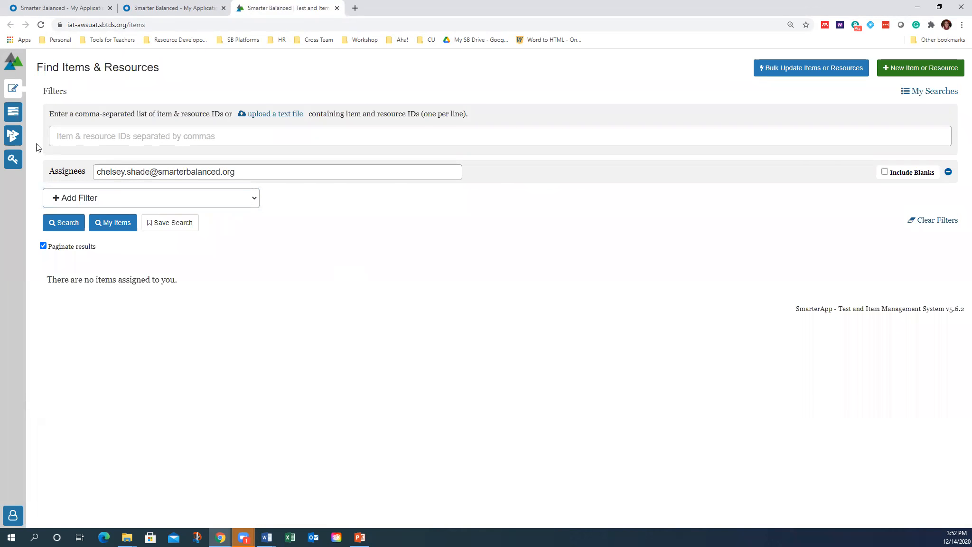
left_click(13, 136)
left_click(151, 148)
left_click(128, 160)
left_click(75, 199)
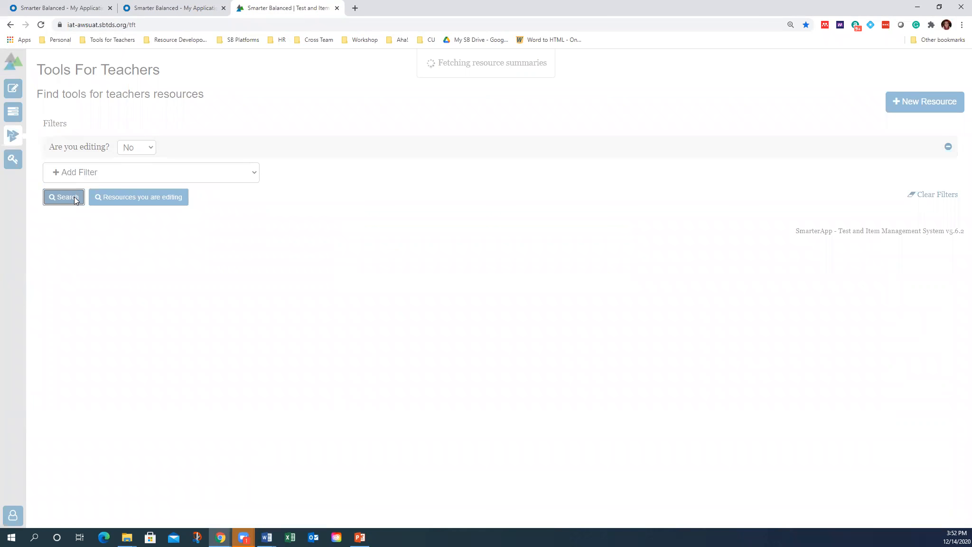
Add Subject ELA and Grade 7 filters and rerun the search
left_click(91, 181)
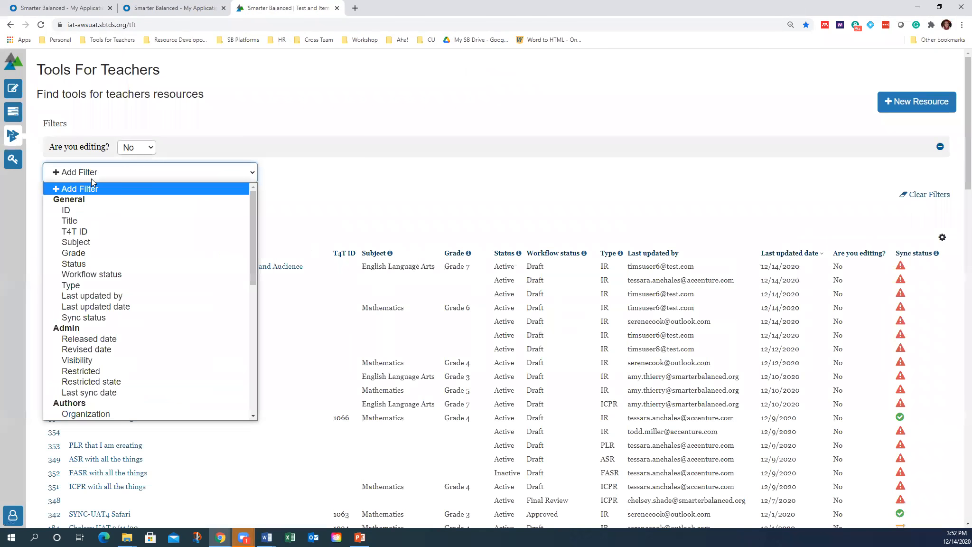
left_click(108, 243)
left_click(97, 150)
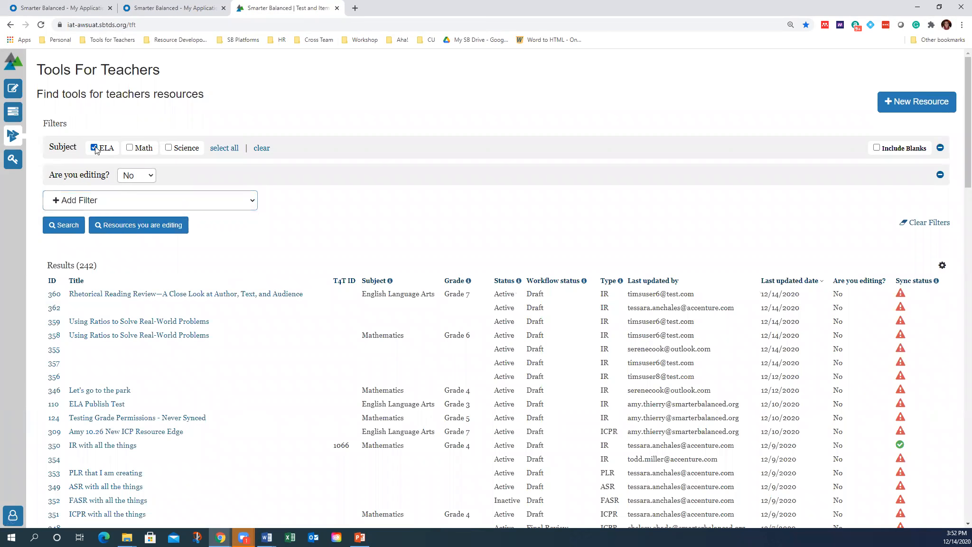
left_click(99, 207)
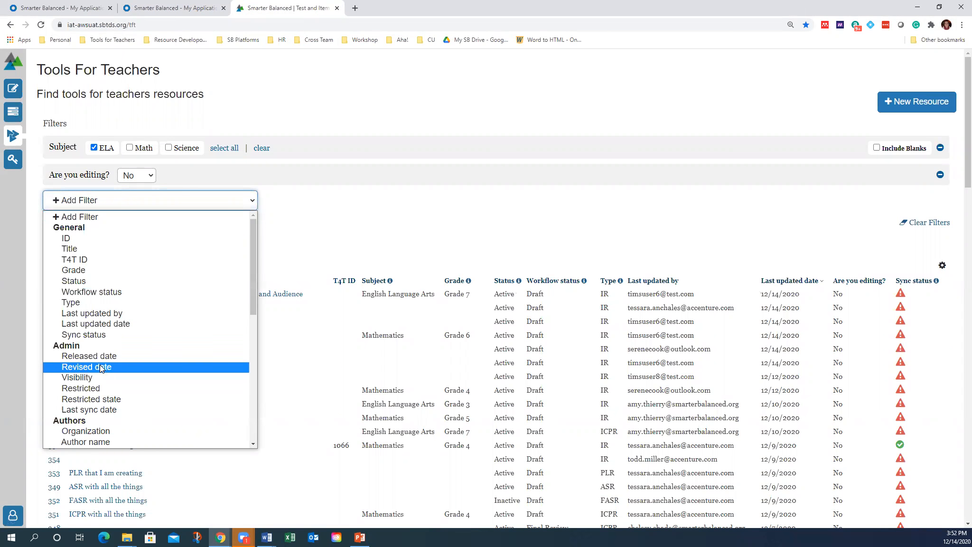
left_click(79, 269)
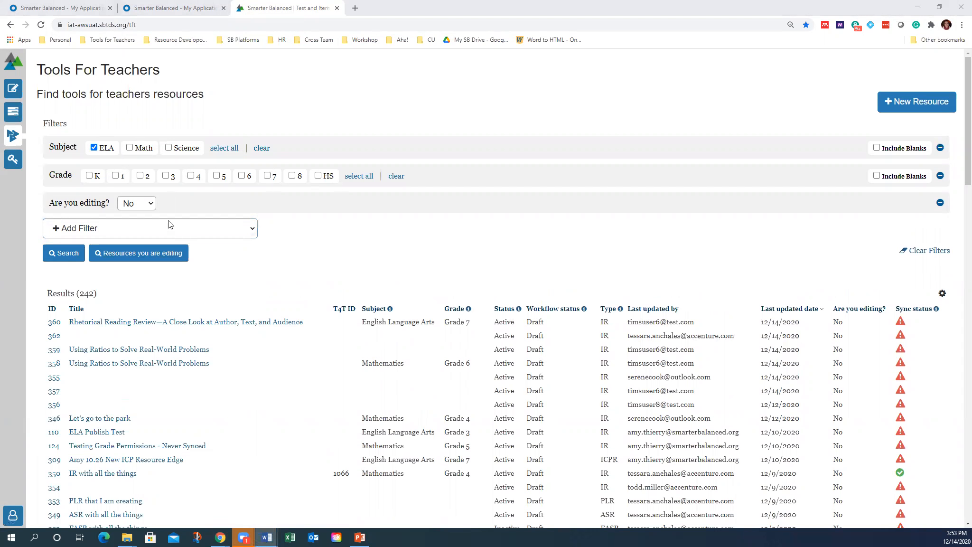
left_click(267, 176)
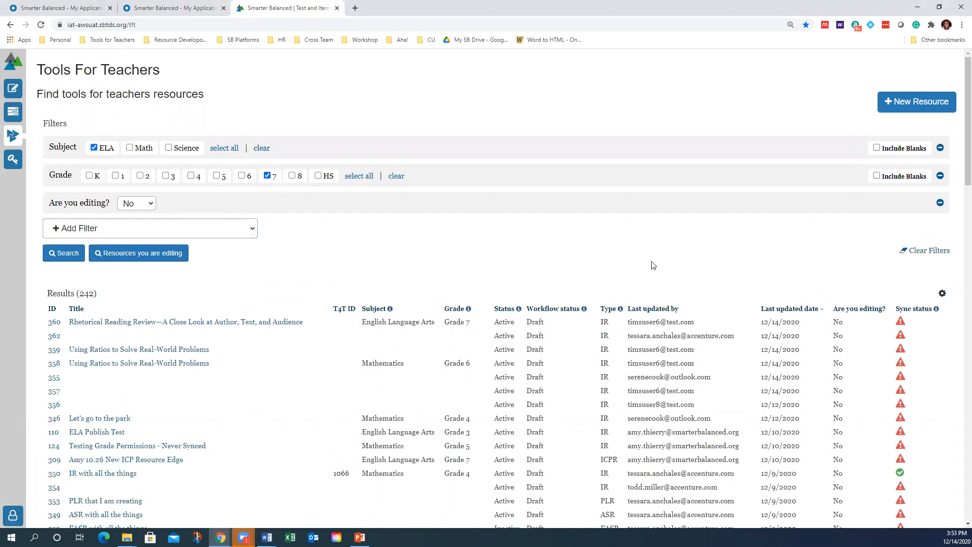
left_click(68, 255)
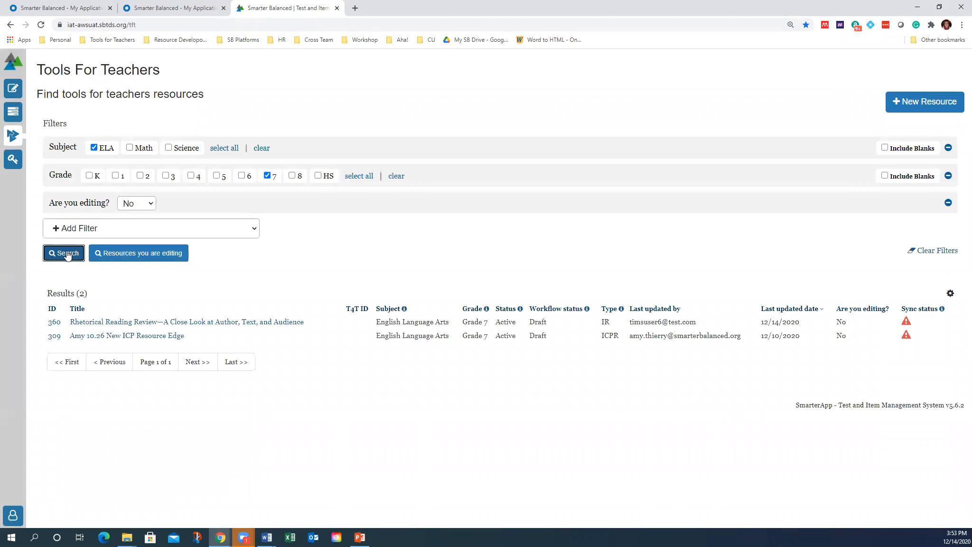
Open resource 360's Review section and start editing it
left_click(95, 323)
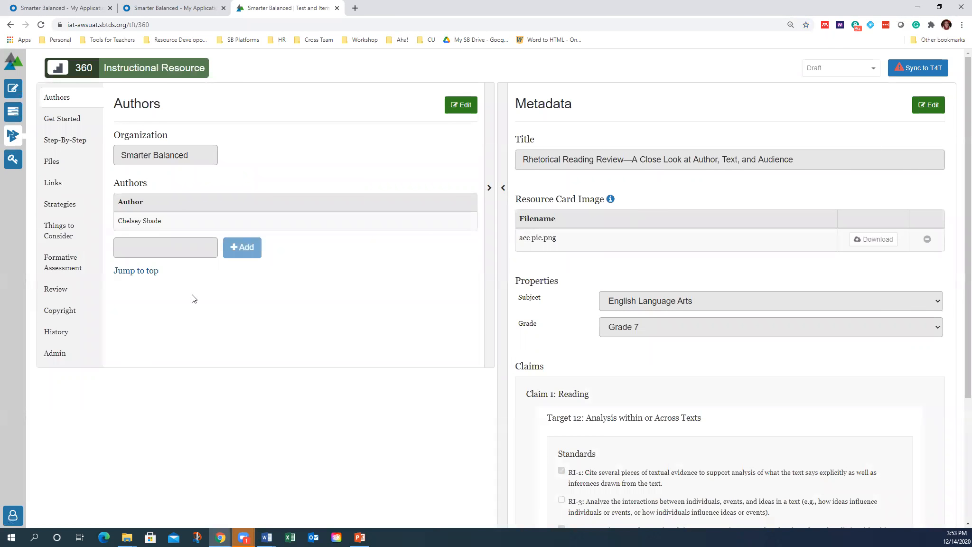
left_click(57, 290)
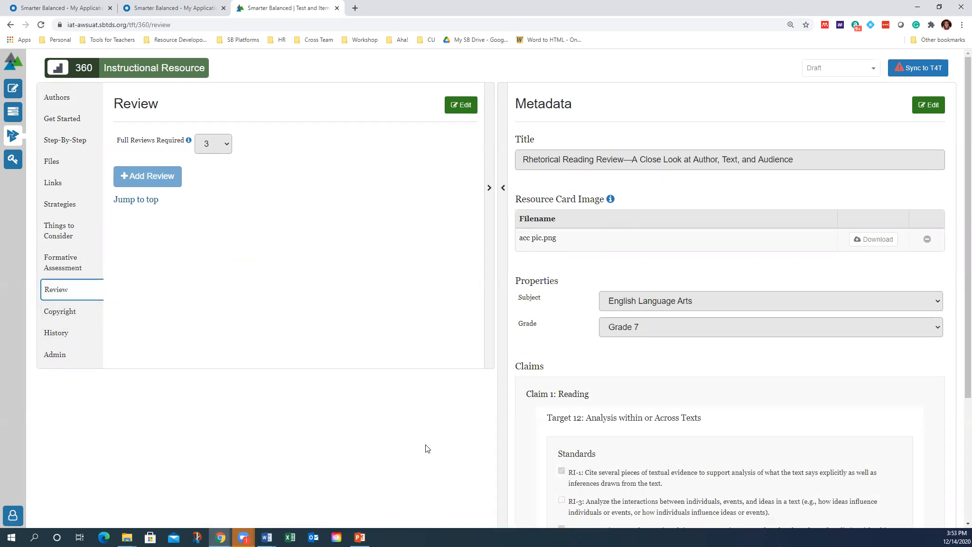
left_click(463, 106)
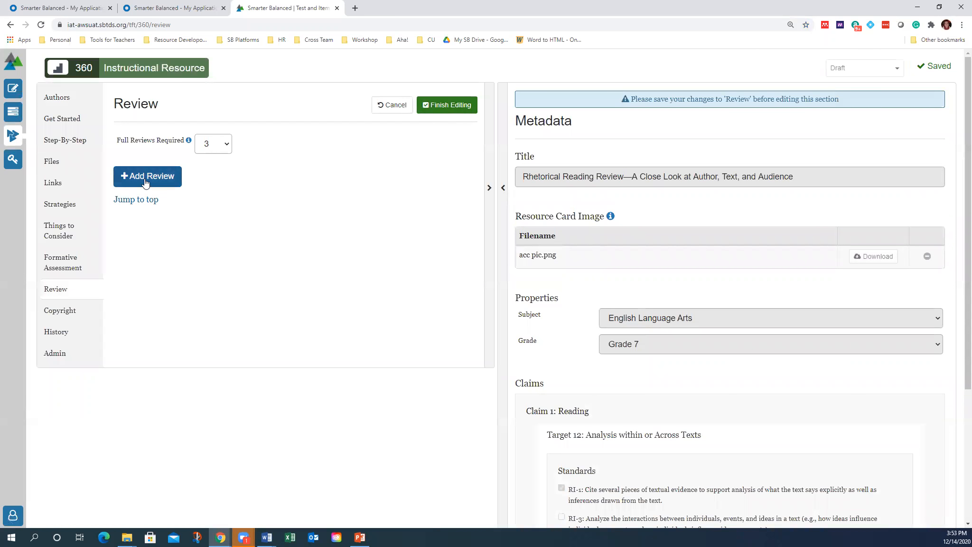
Add Review 1 as a Full Review noted 'Looks good', then add a second review
left_click(134, 189)
left_click(253, 256)
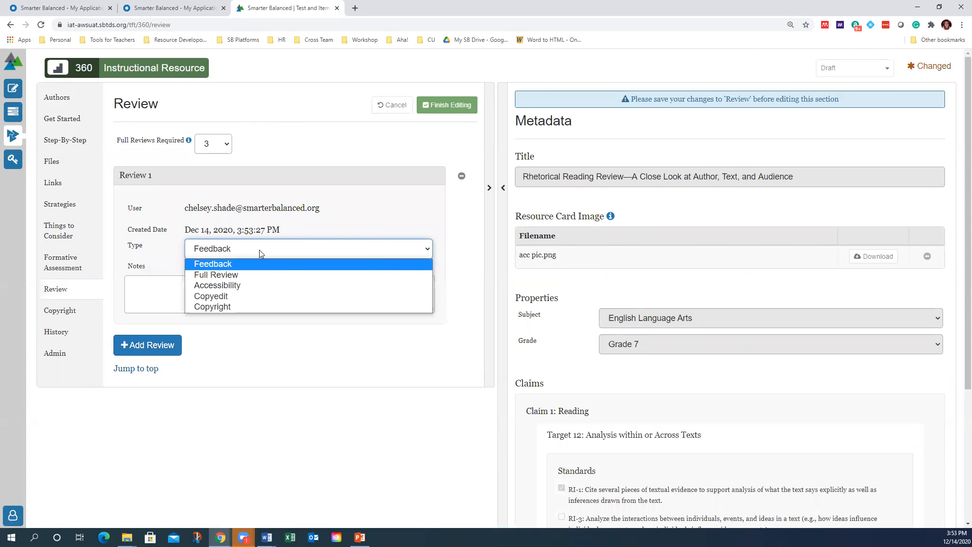
left_click(249, 270)
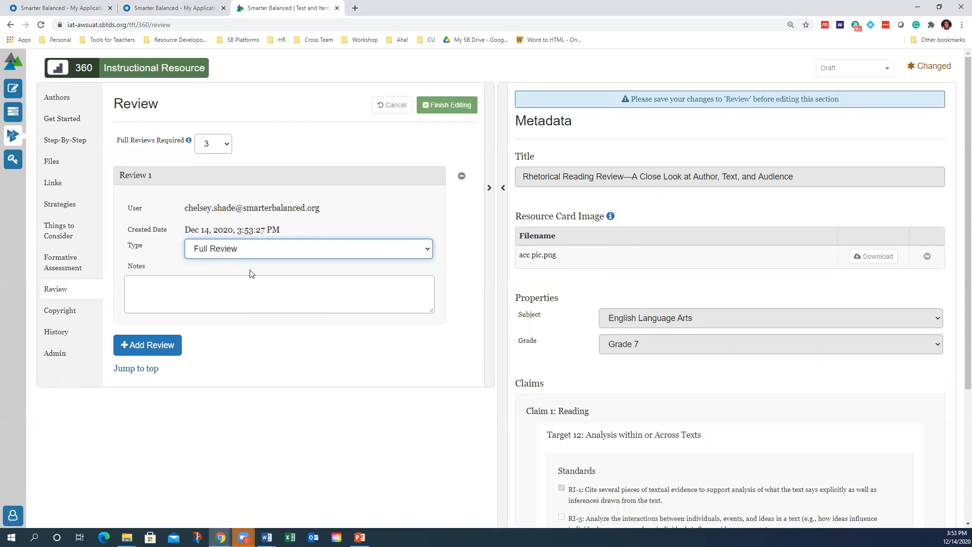
left_click(240, 282)
type("Looks good!")
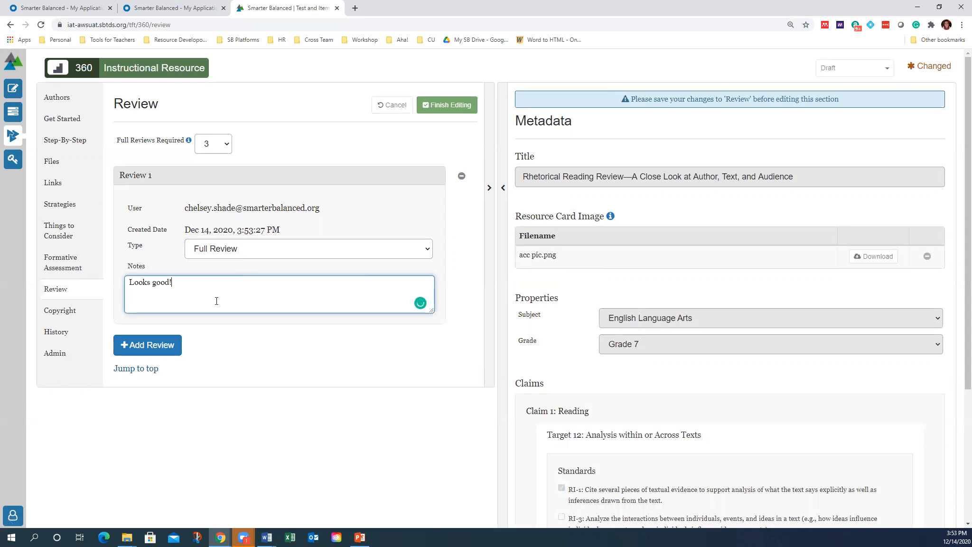
left_click(173, 344)
Make Review 2 a Full Review with the note 'check accessibilty'
left_click(281, 428)
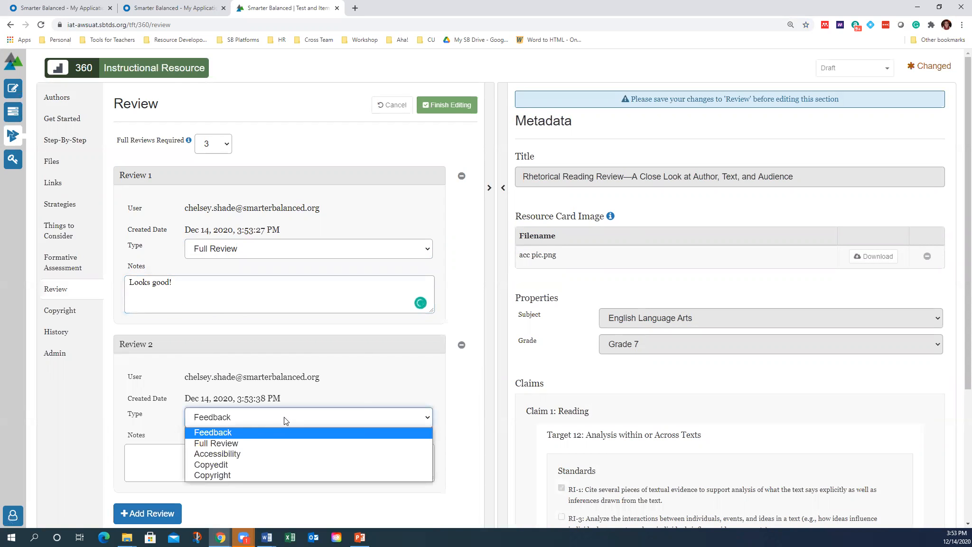
left_click(280, 441)
left_click(224, 455)
type("c")
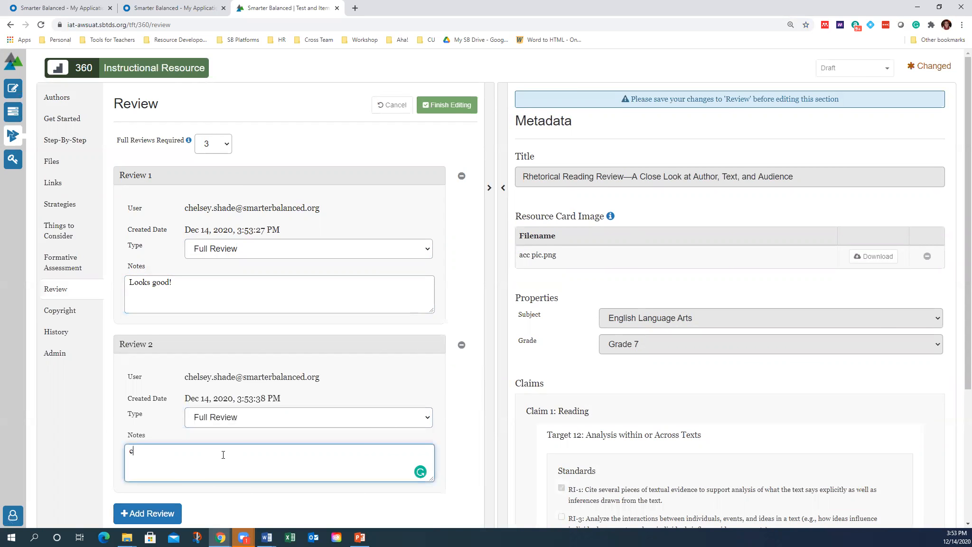
type("heck accessibilty")
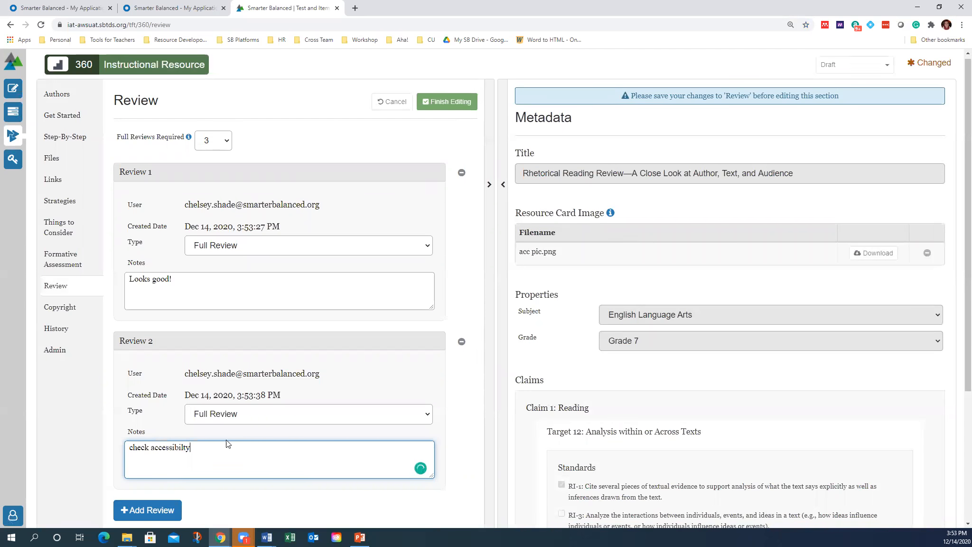
scroll(223, 455, "down", 1)
Add Review 3 as a Full Review with the note 'Done'
left_click(147, 465)
scroll(211, 449, "down", 4)
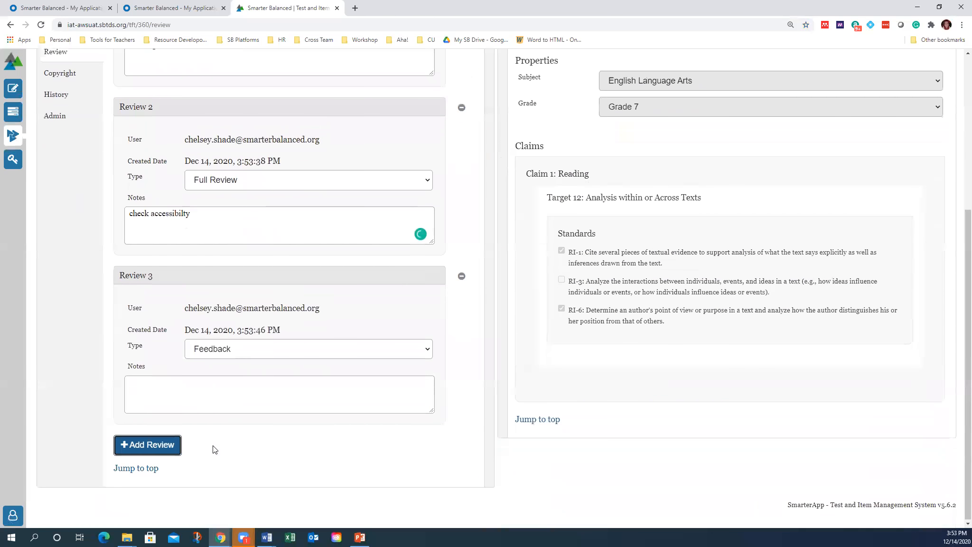
left_click(228, 350)
left_click(228, 373)
left_click(196, 390)
type("Done")
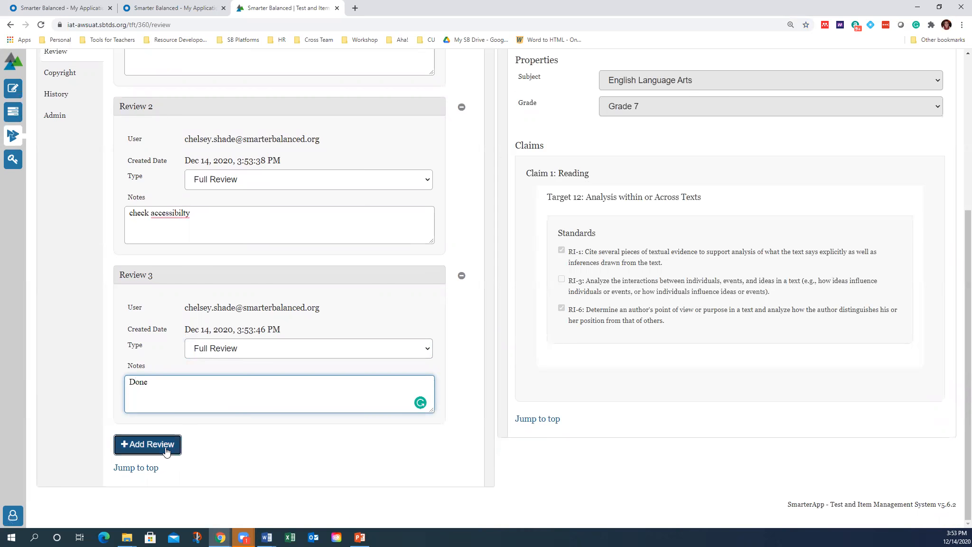
Add Review 4 as Feedback noting 'The section looks good!', accepting Grammarly's correction
left_click(147, 444)
scroll(319, 392, "down", 3)
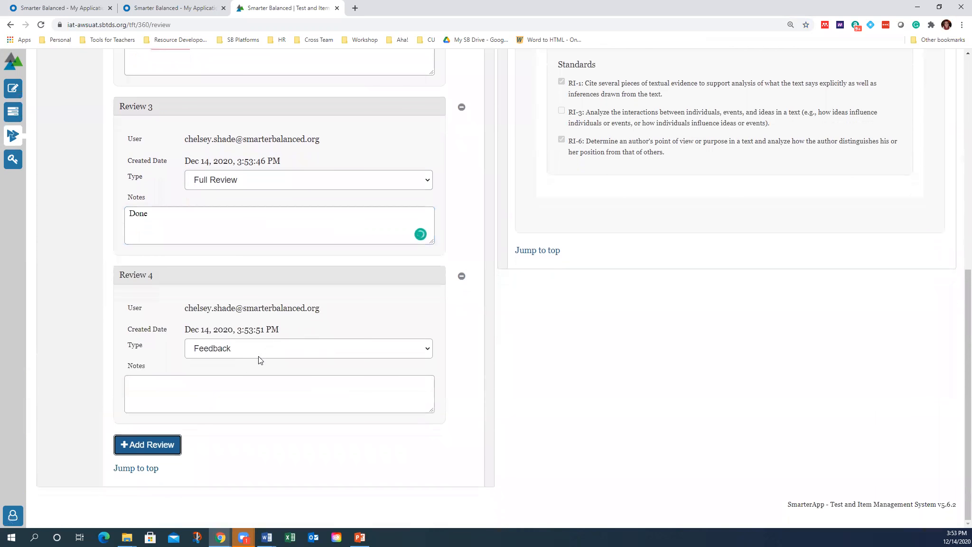
left_click(242, 350)
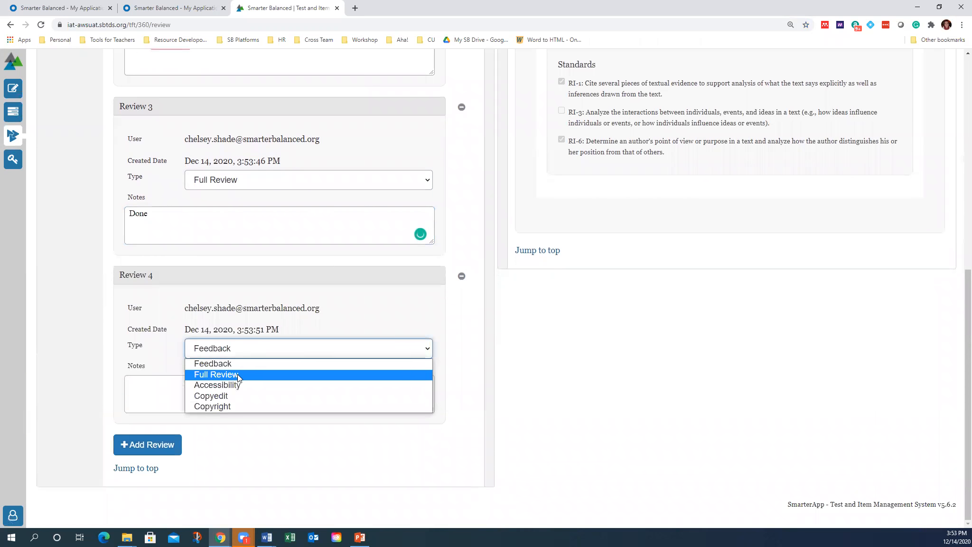
left_click(240, 364)
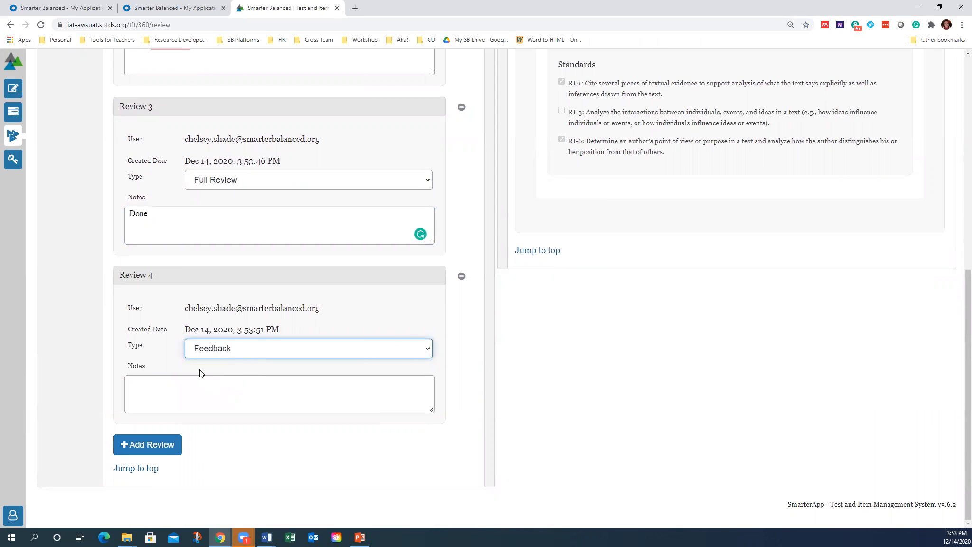
left_click(168, 392)
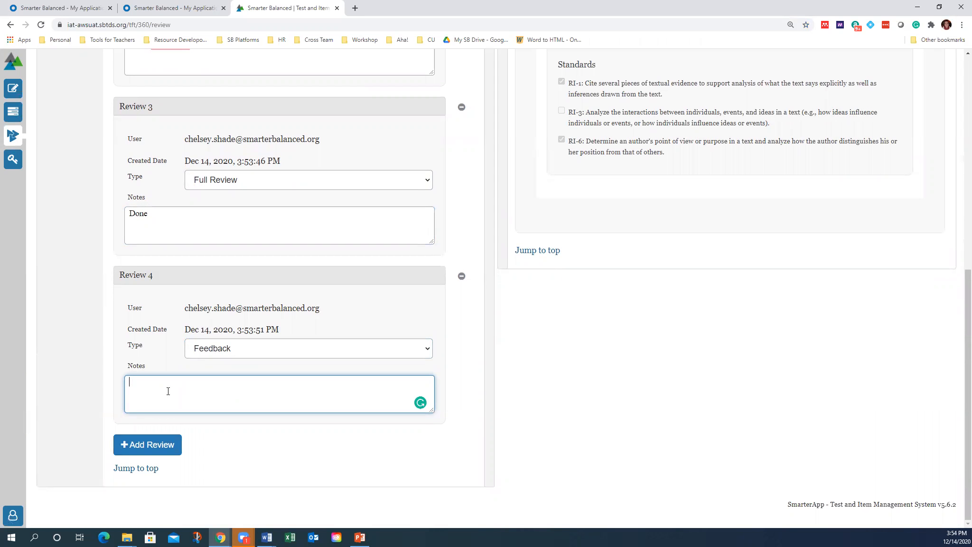
type("Section looks godod")
mouse_move(425, 408)
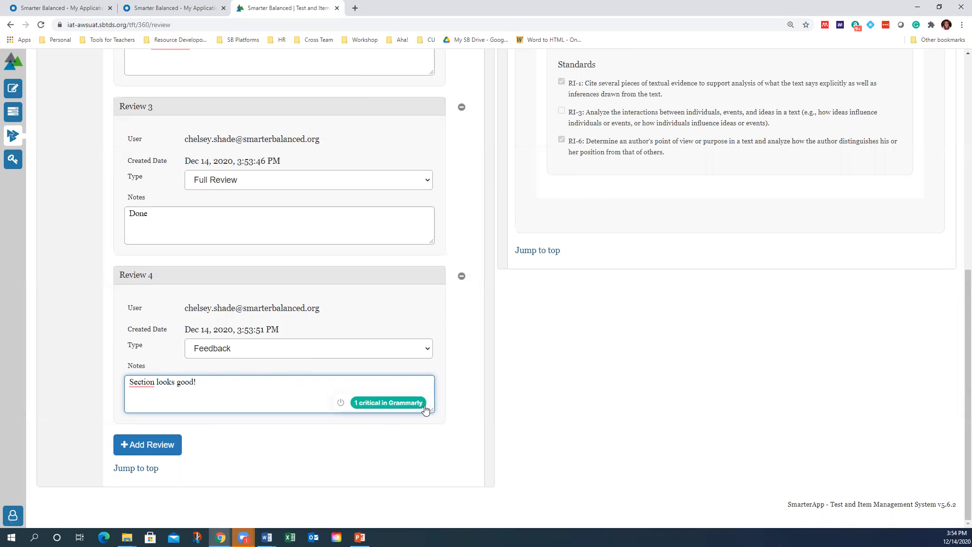
left_click(410, 407)
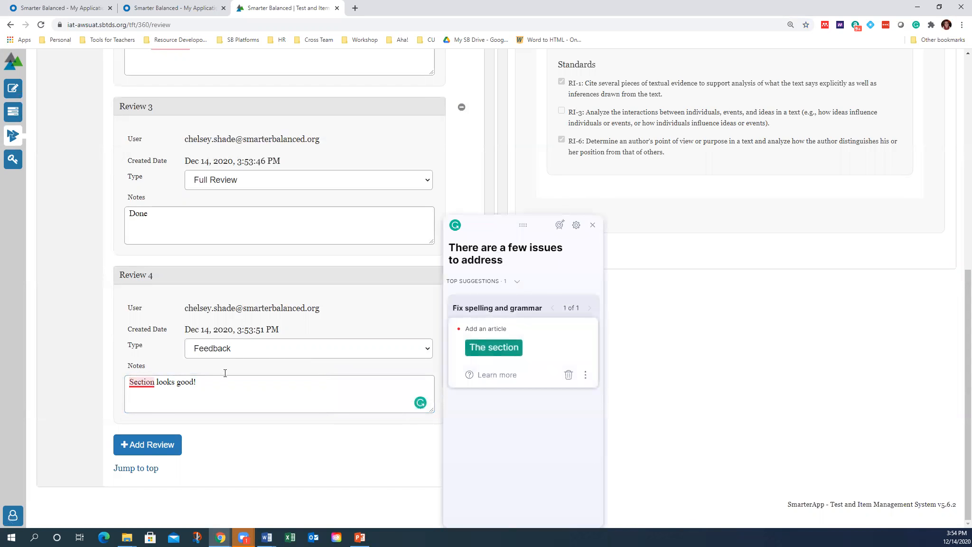
left_click(477, 351)
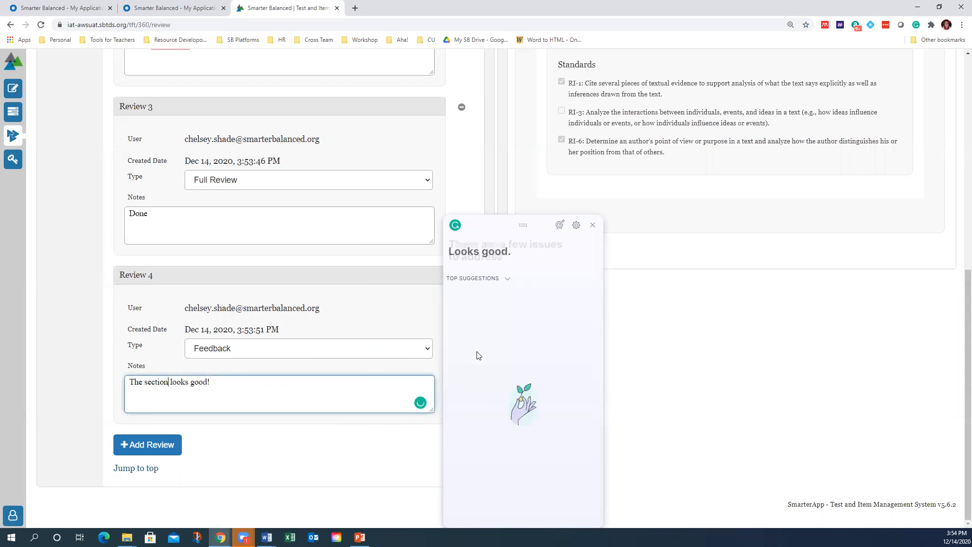
left_click(592, 225)
scroll(265, 390, "up", 10)
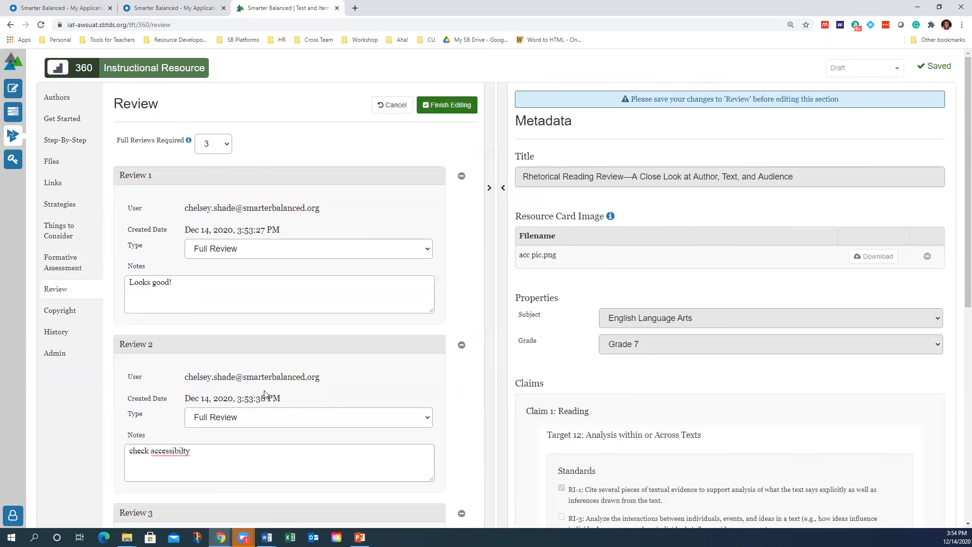
Commit the four reviews to the resource bank and go to Get Started
left_click(446, 106)
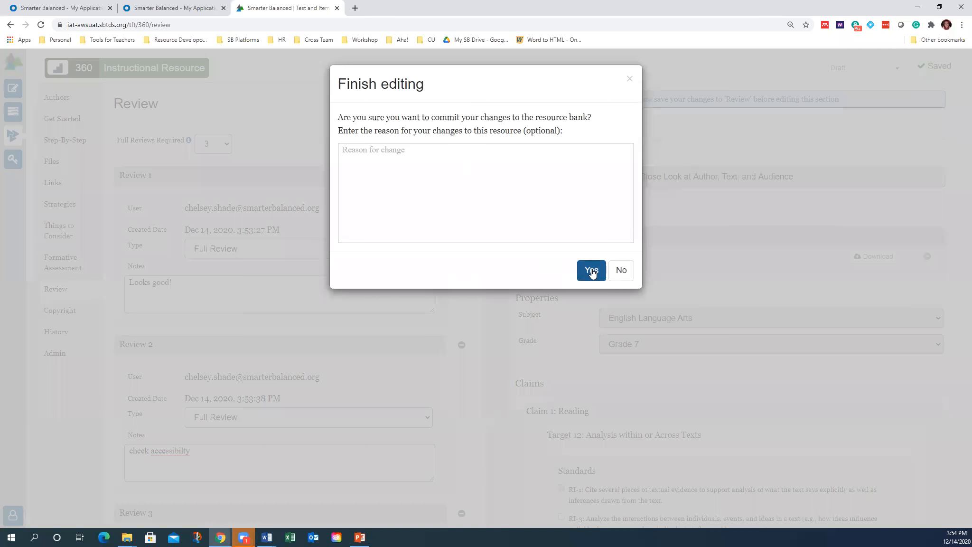
left_click(591, 270)
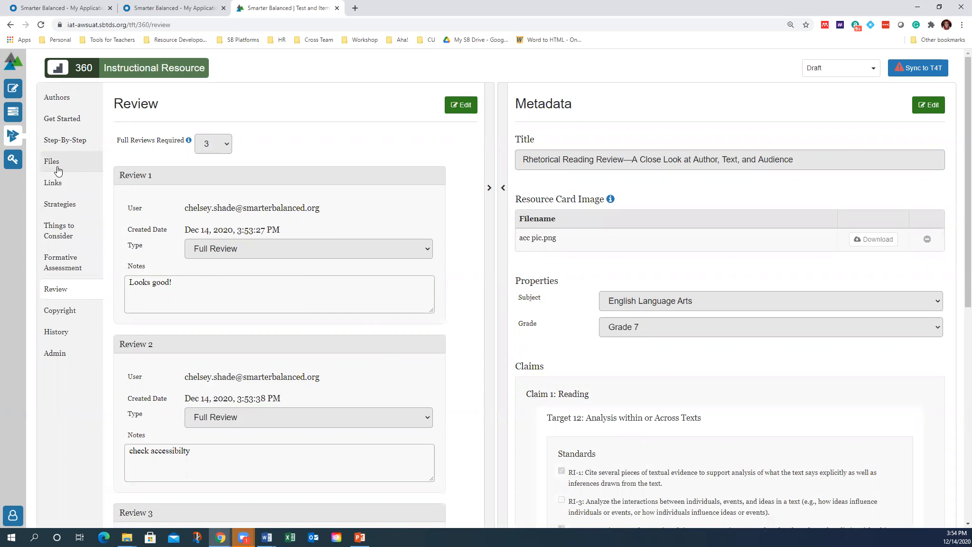
left_click(71, 123)
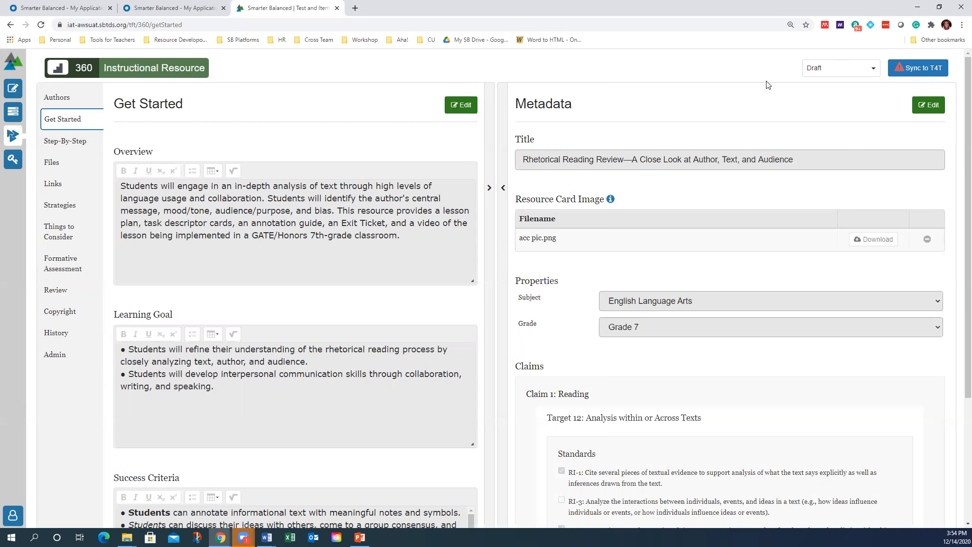
Change resource 360's status to Copy Edit with a comment citing the table lead, then log out
left_click(842, 72)
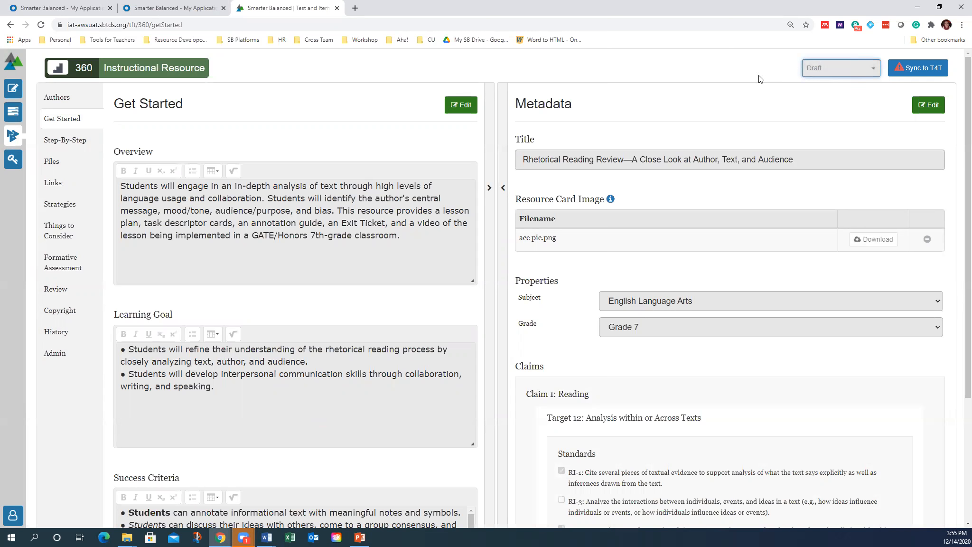
left_click(830, 77)
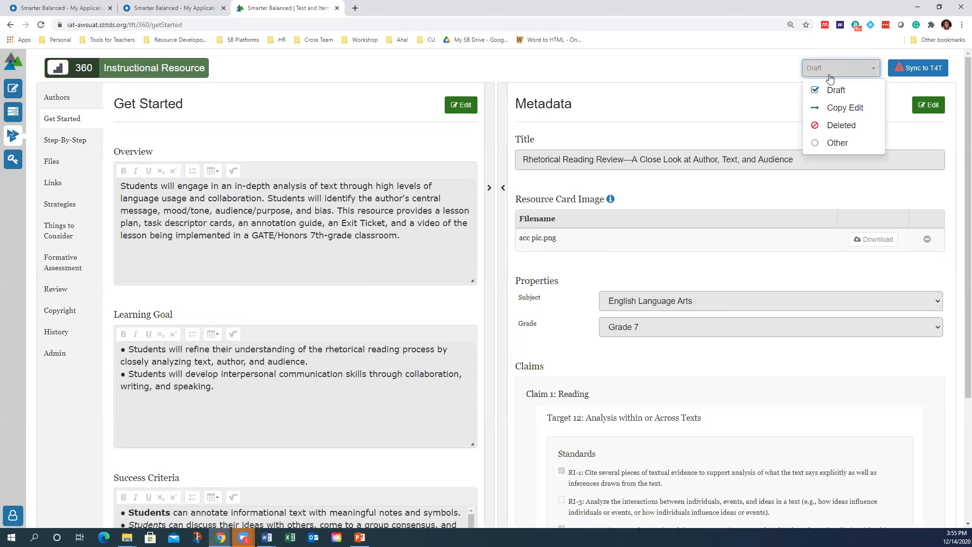
left_click(844, 107)
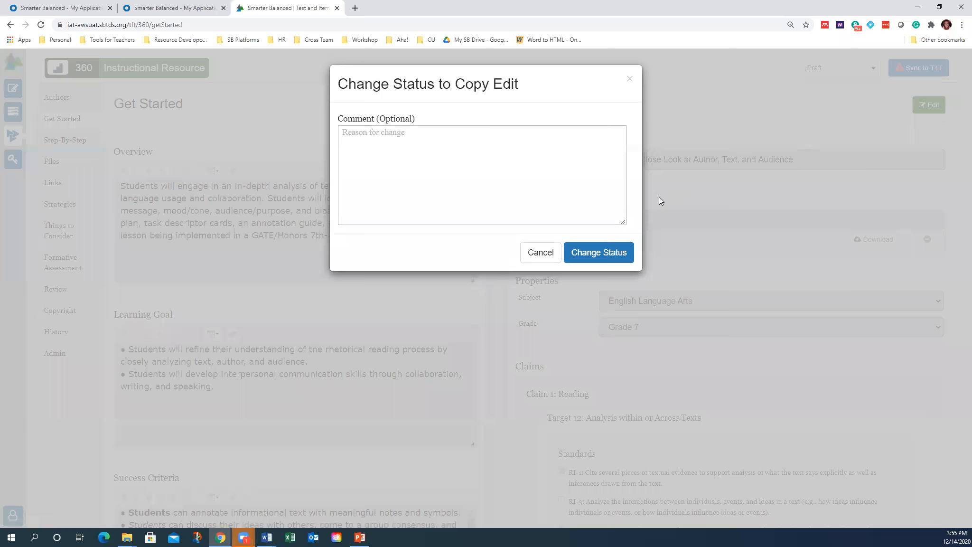
left_click(423, 163)
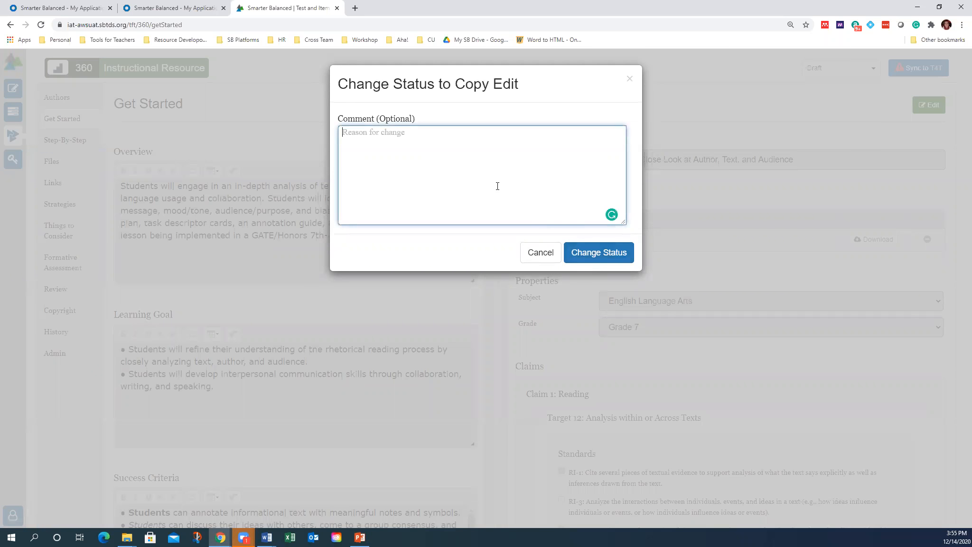
type("Table lead, Chelsey, gave the")
left_click(612, 251)
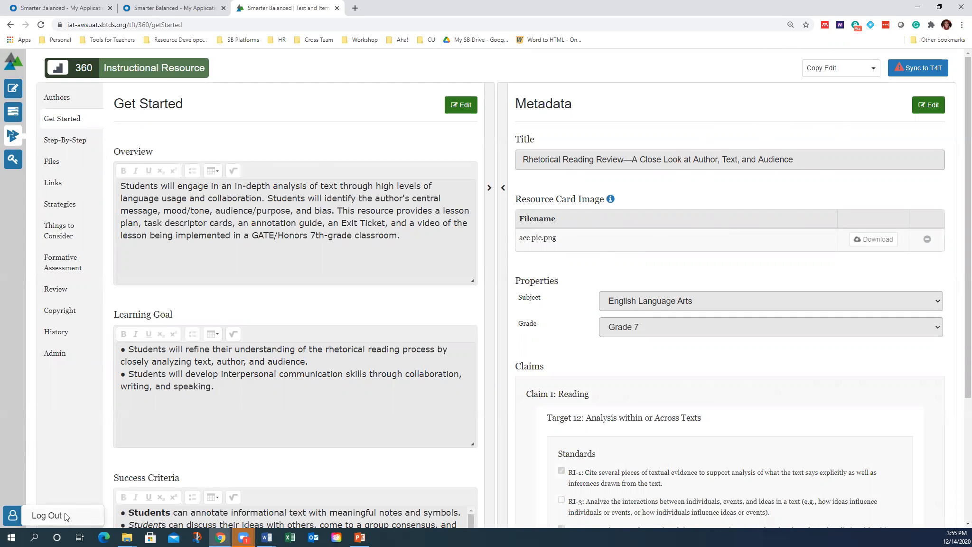
left_click(67, 513)
left_click(569, 160)
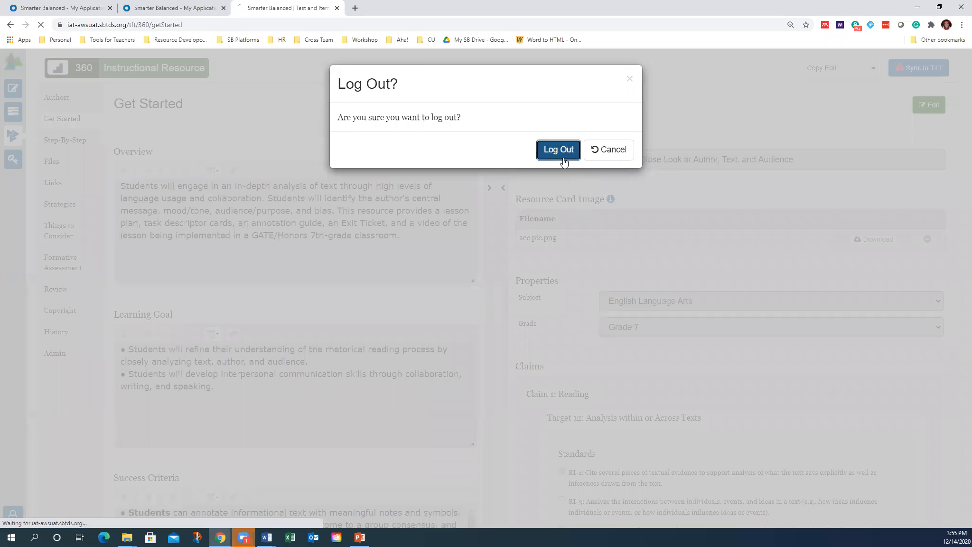